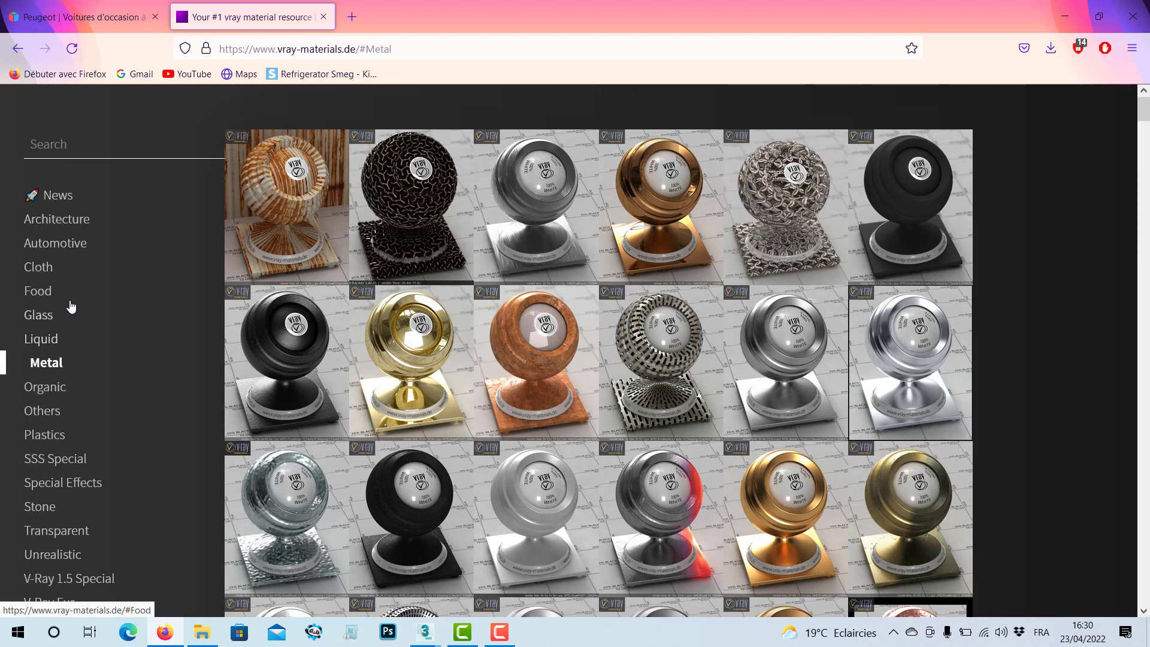
# Download the Stone Wall by Amleto74 material from the Architecture category and cut its ZIP archive from the downloads folder
pyautogui.click(66, 217)
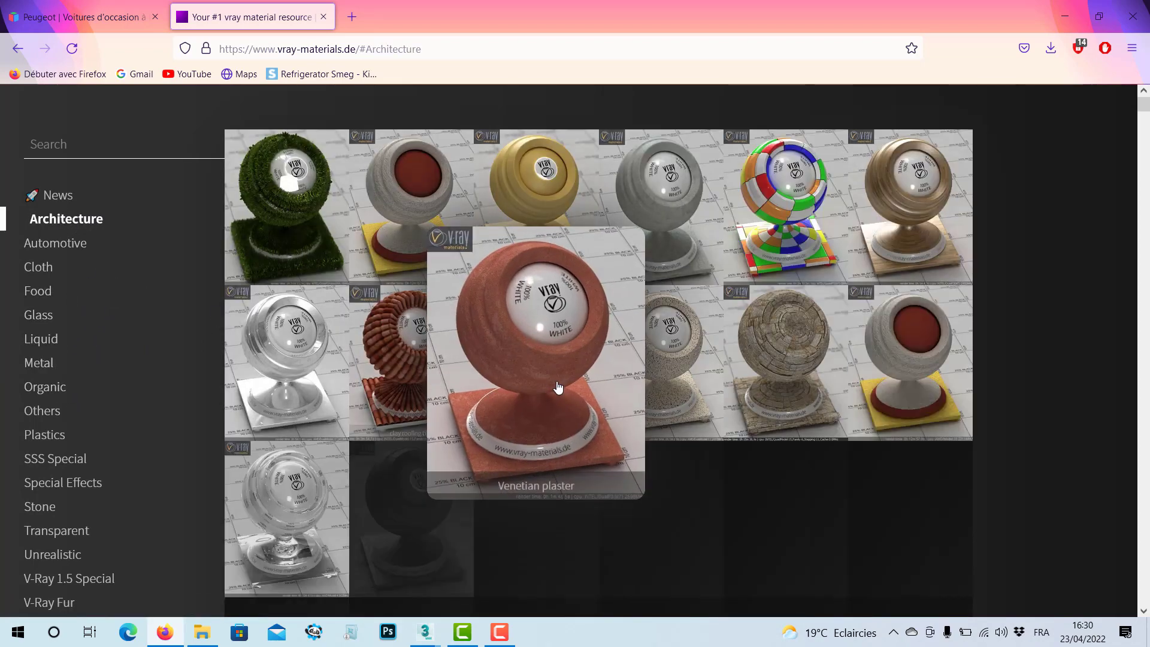
pyautogui.moveTo(802, 359)
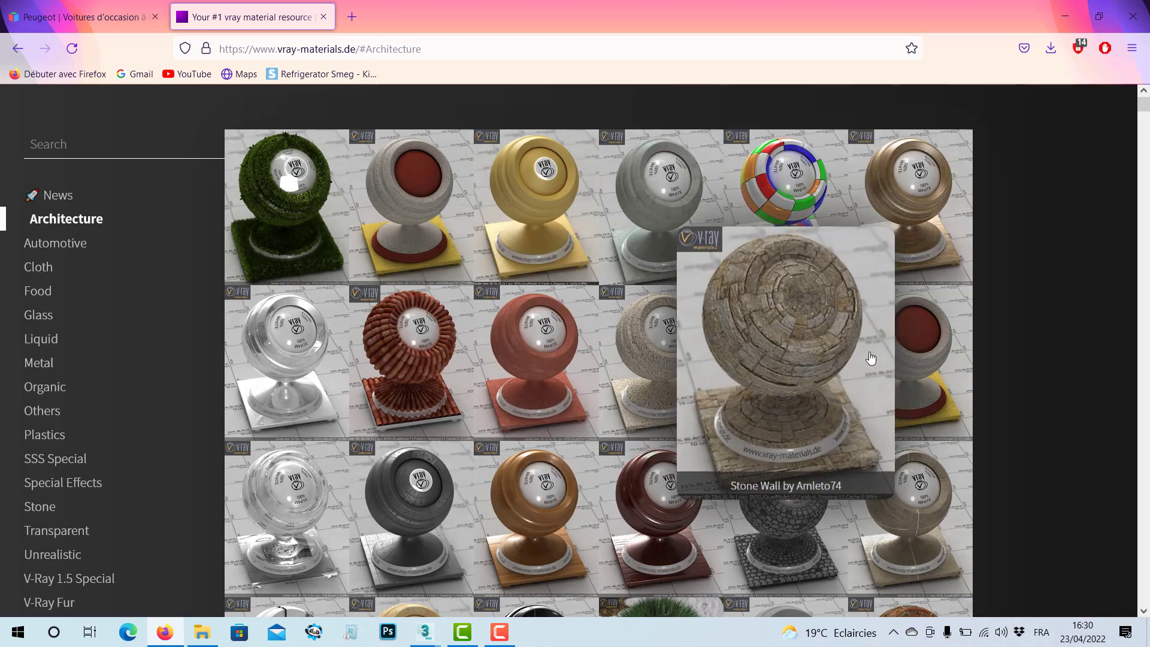
pyautogui.click(779, 357)
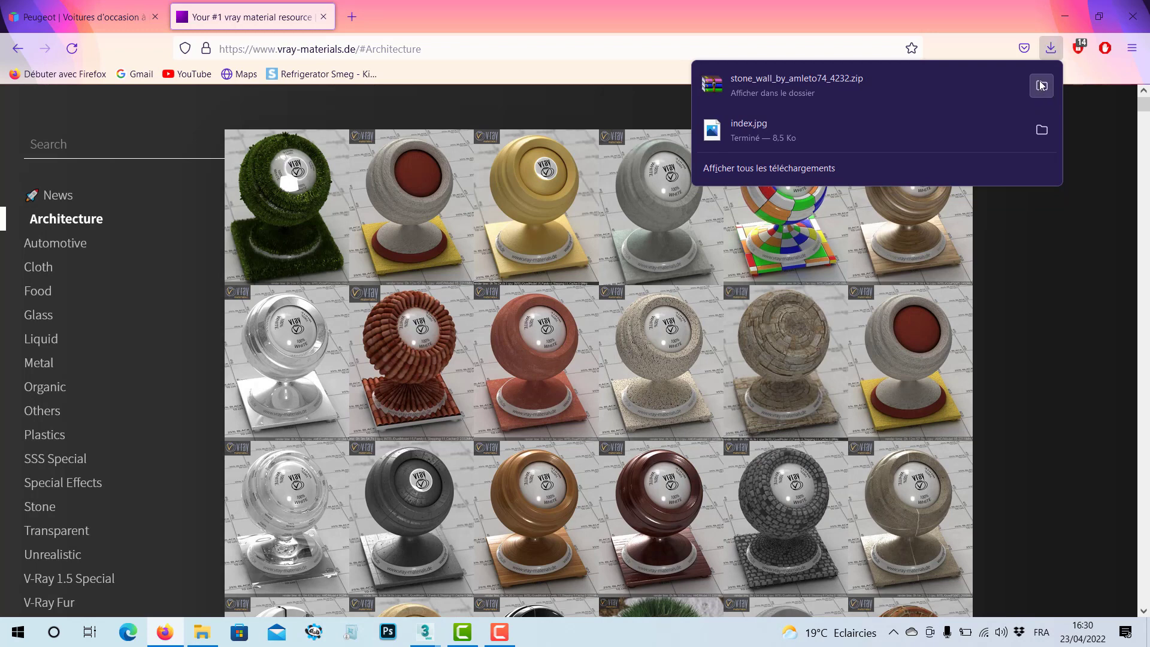
pyautogui.click(1042, 85)
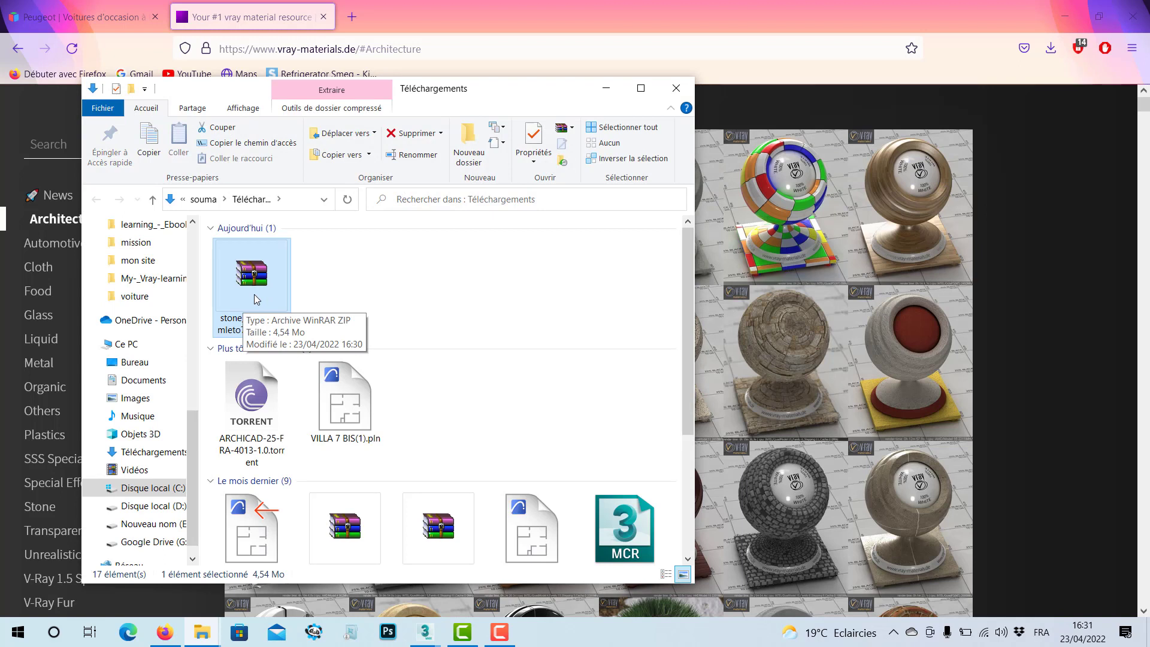
pyautogui.hotkey('ctrl', 'x')
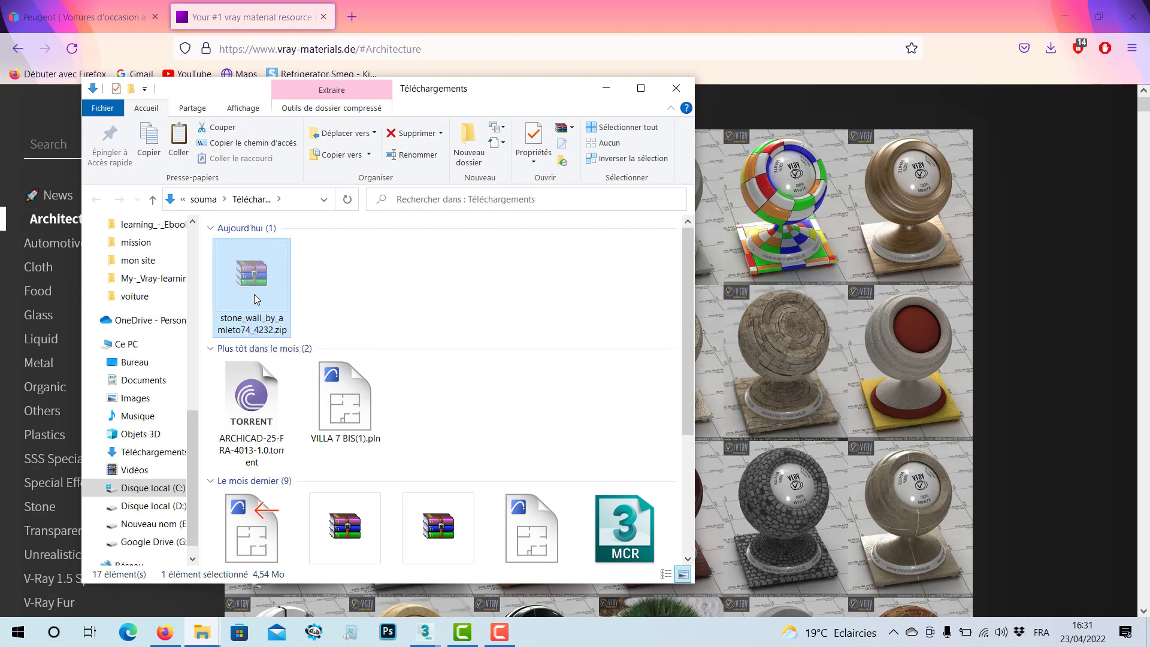
# Open the materiallibraries folder inside Documents > 3ds Max 2021 in a maximized file window
pyautogui.press('super+d')
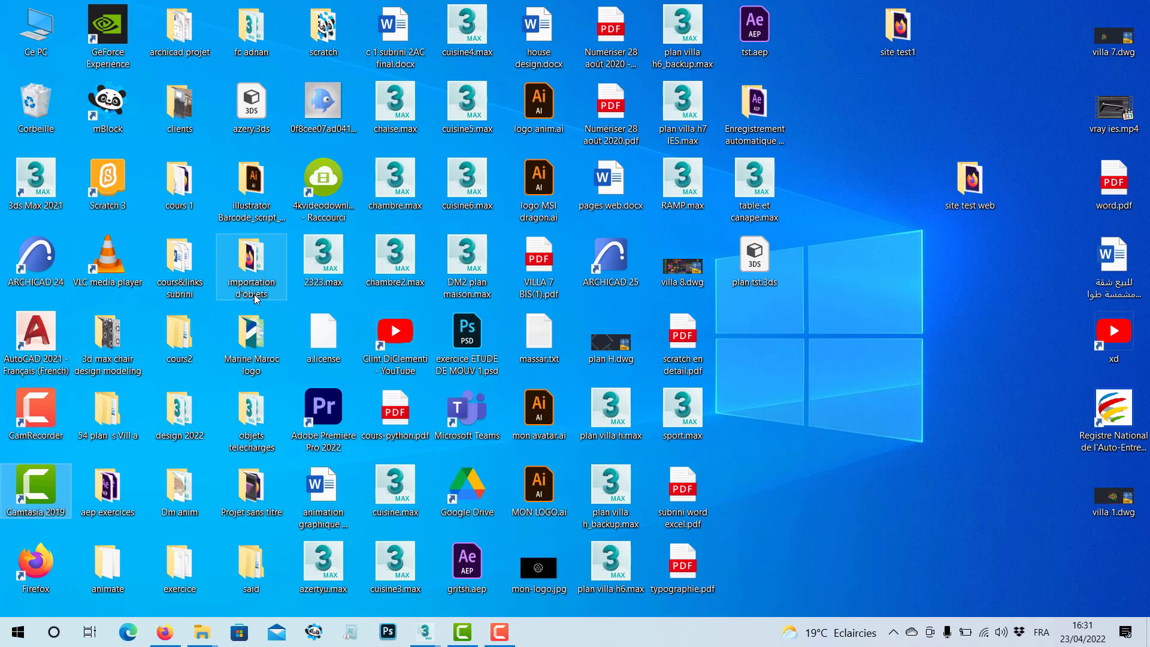
pyautogui.doubleClick(34, 37)
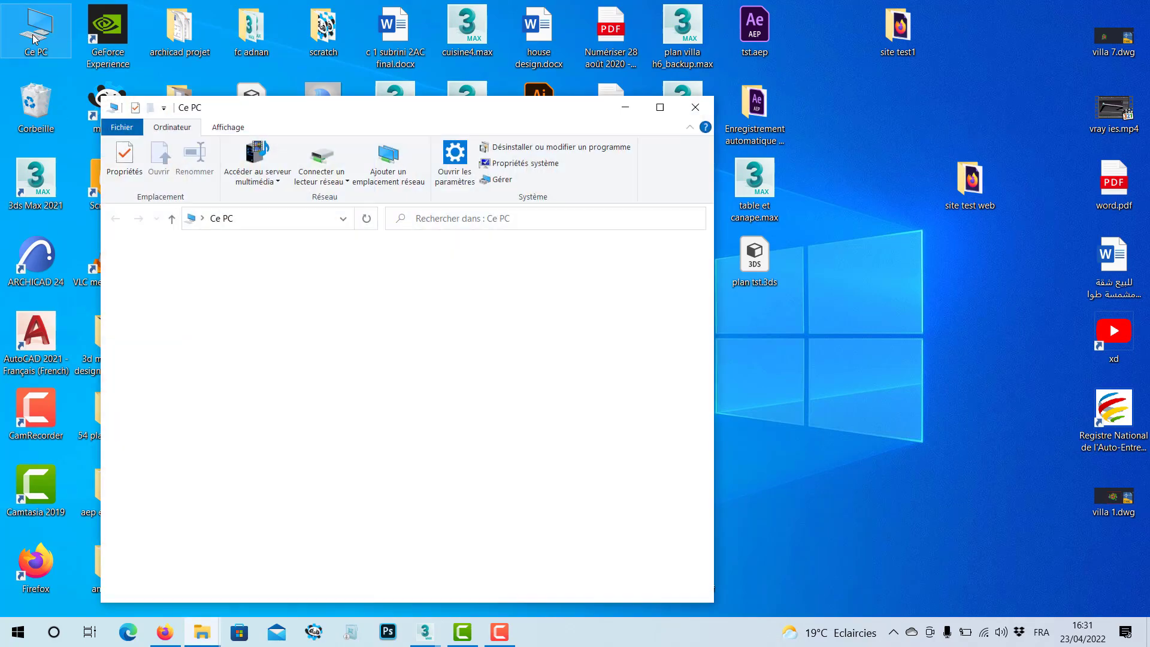
pyautogui.click(660, 108)
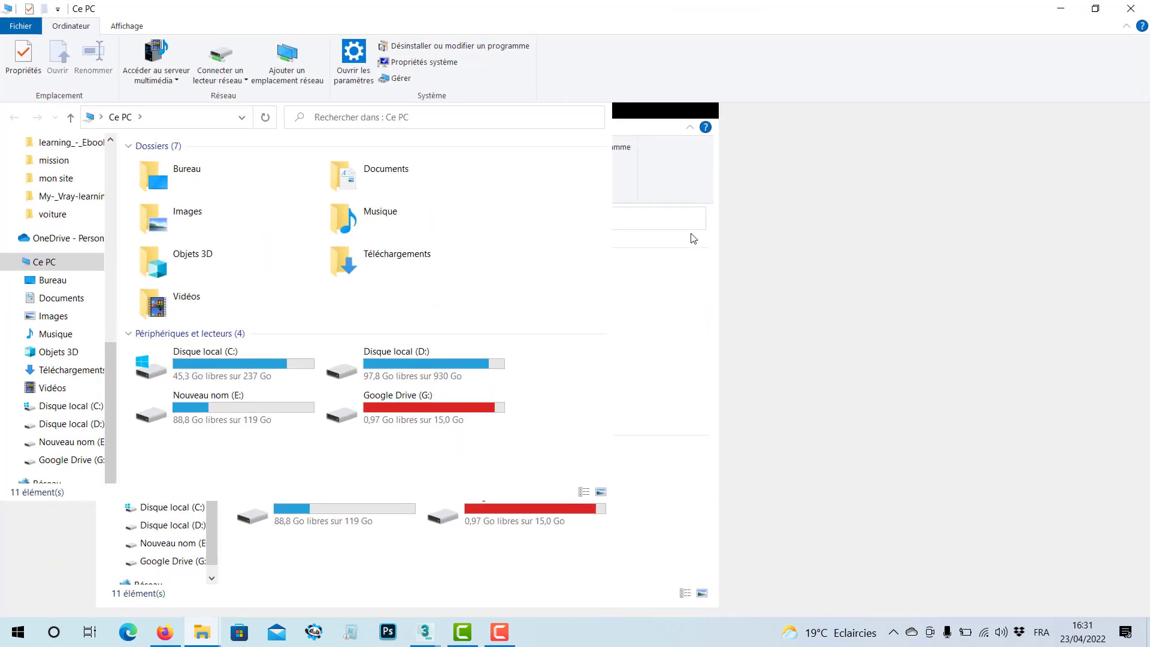
pyautogui.doubleClick(400, 184)
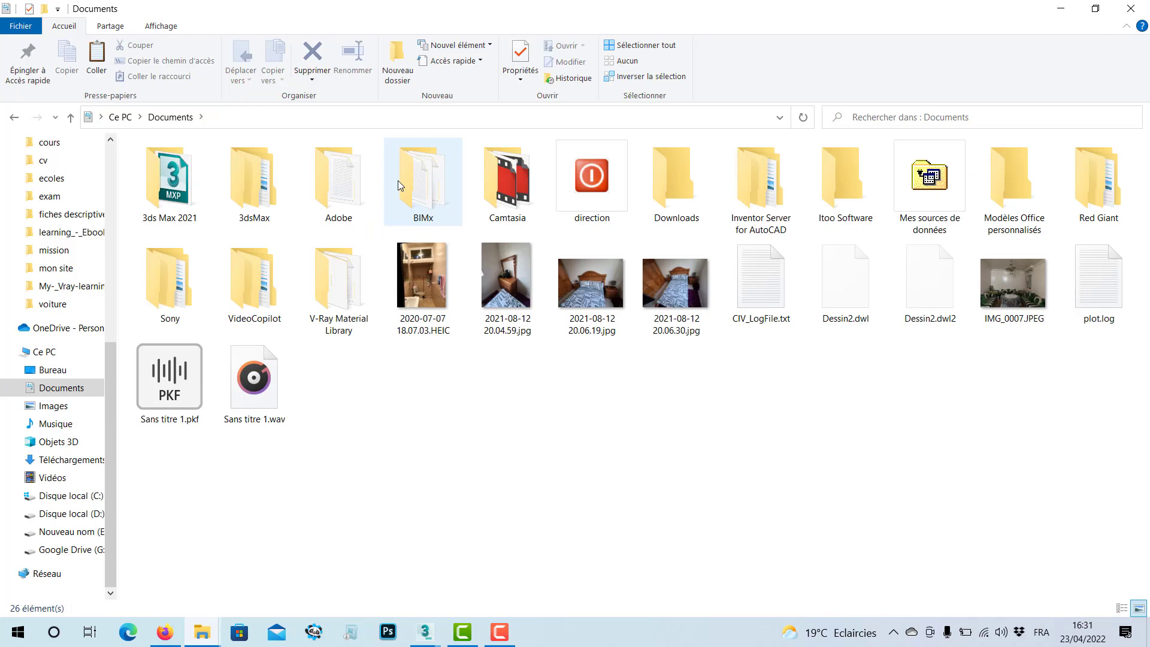
pyautogui.doubleClick(173, 180)
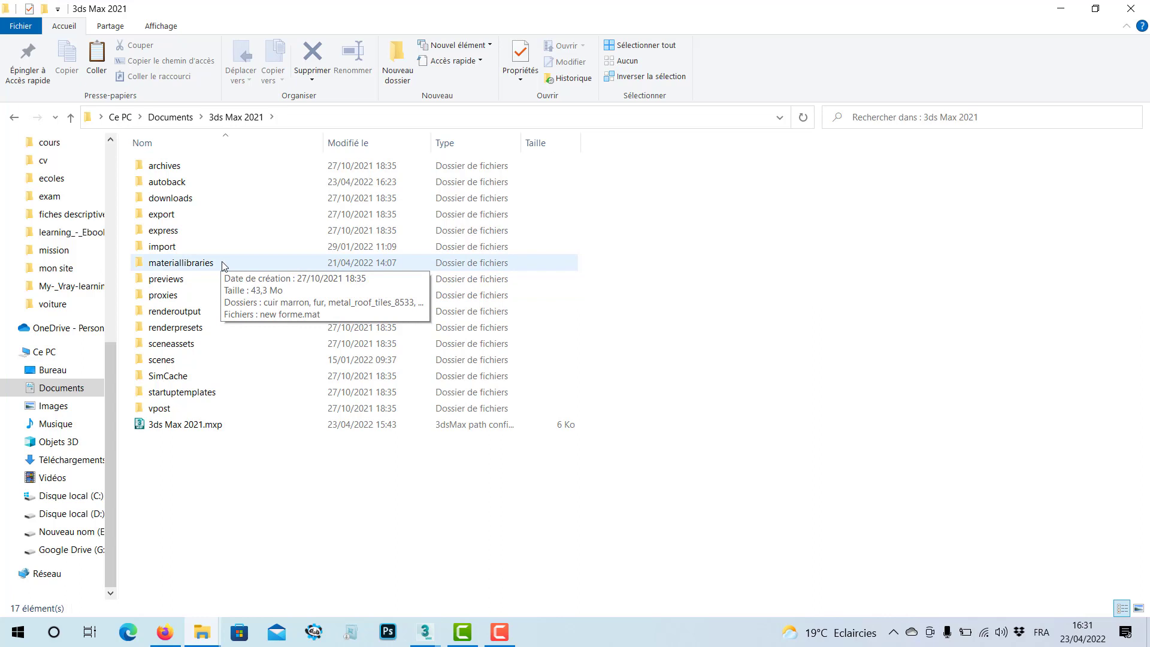
pyautogui.doubleClick(222, 264)
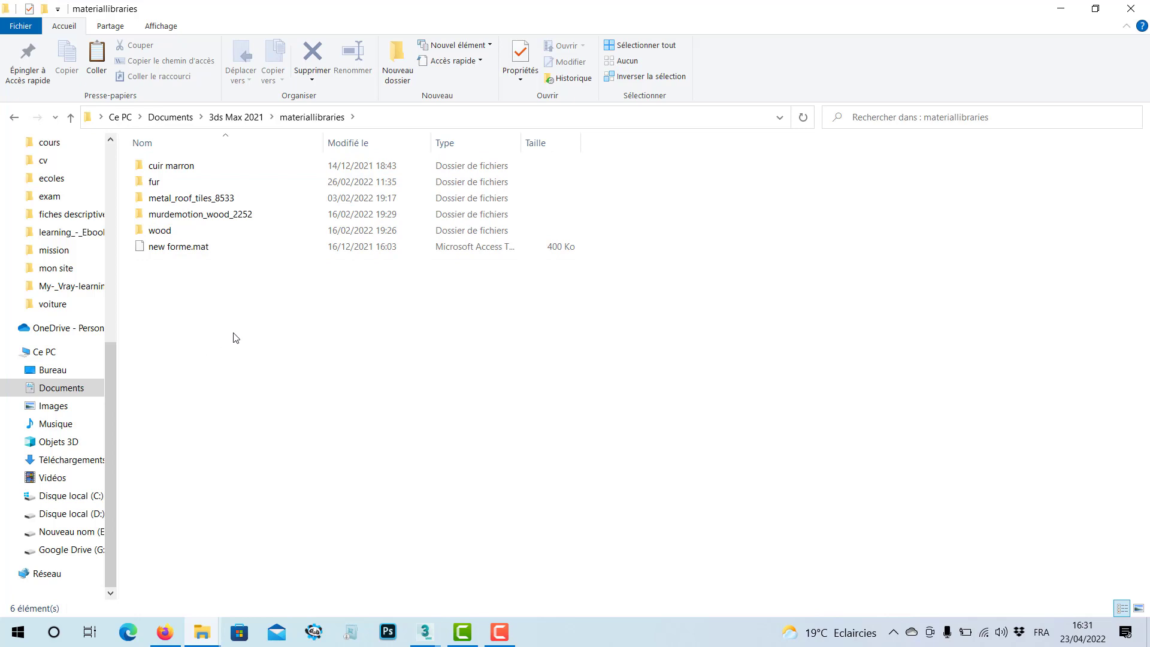
# Create a folder named stone in materiallibraries and move the cut ZIP archive into it
pyautogui.rightClick(193, 327)
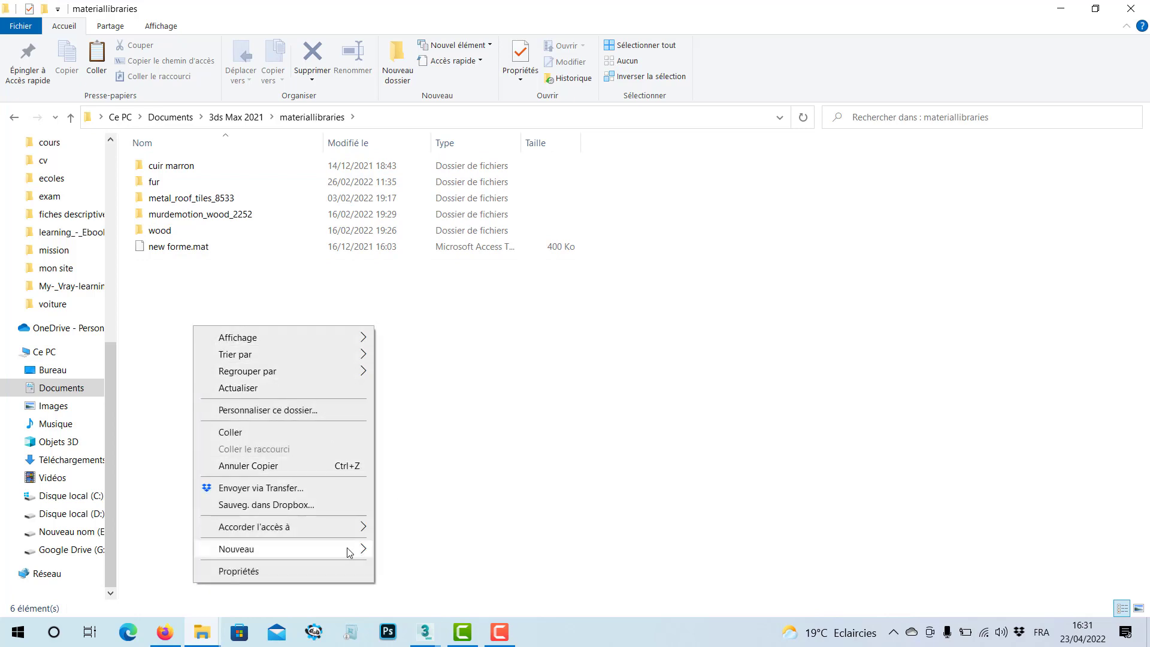
pyautogui.moveTo(352, 549)
pyautogui.click(441, 257)
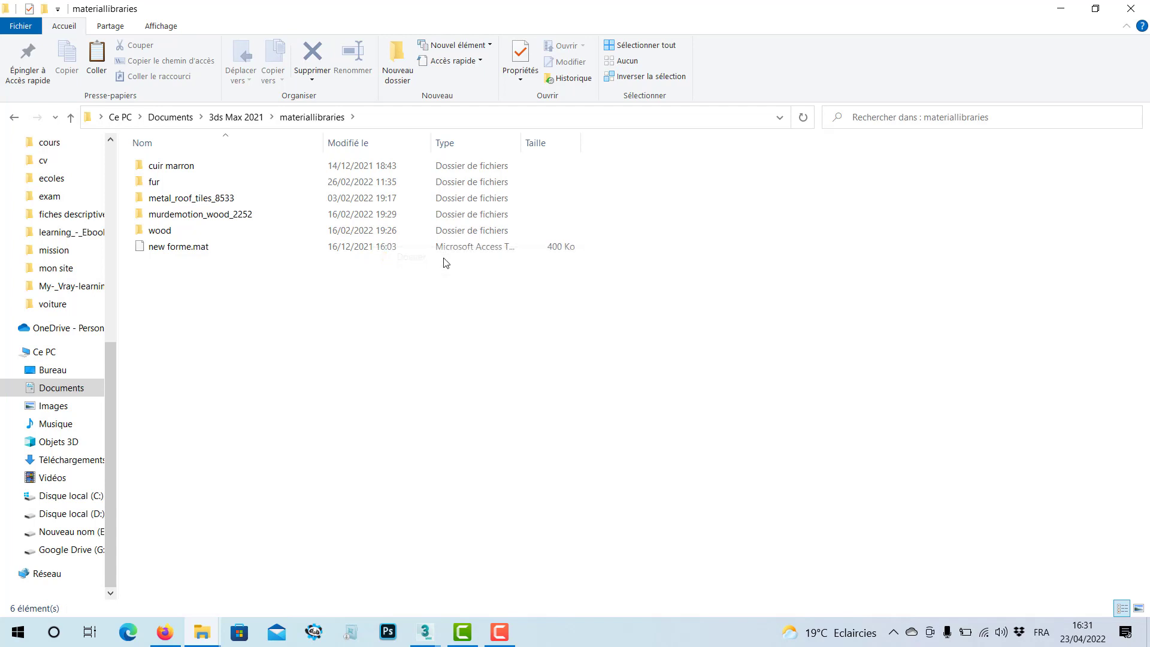
pyautogui.write('st')
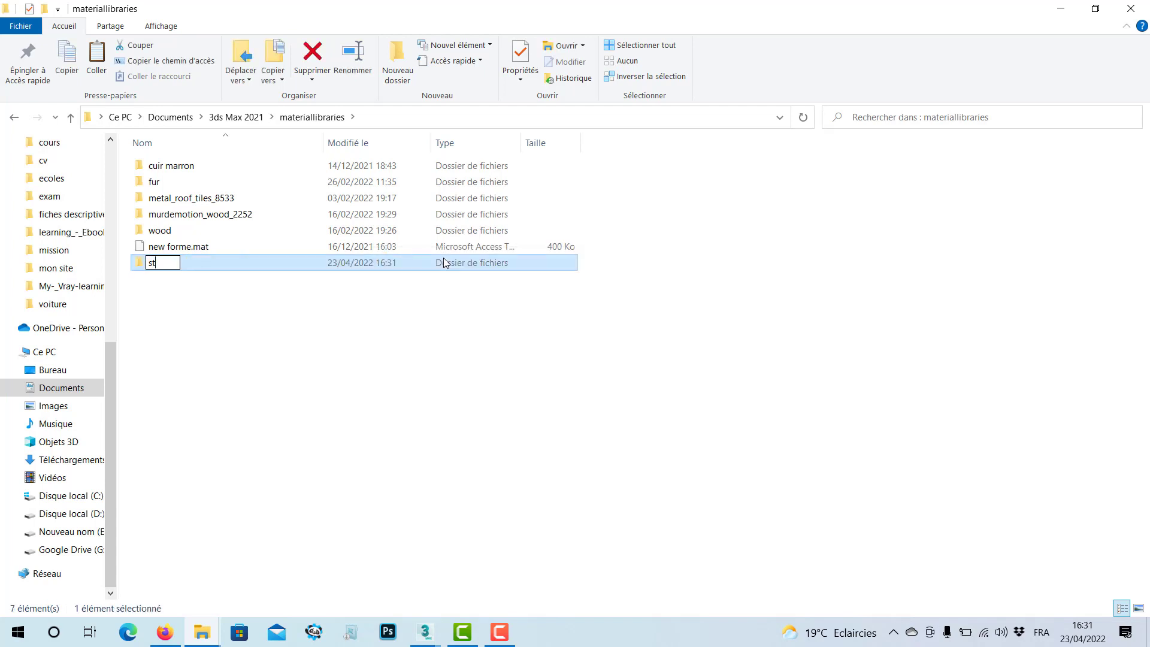
pyautogui.write('one')
pyautogui.click(169, 281)
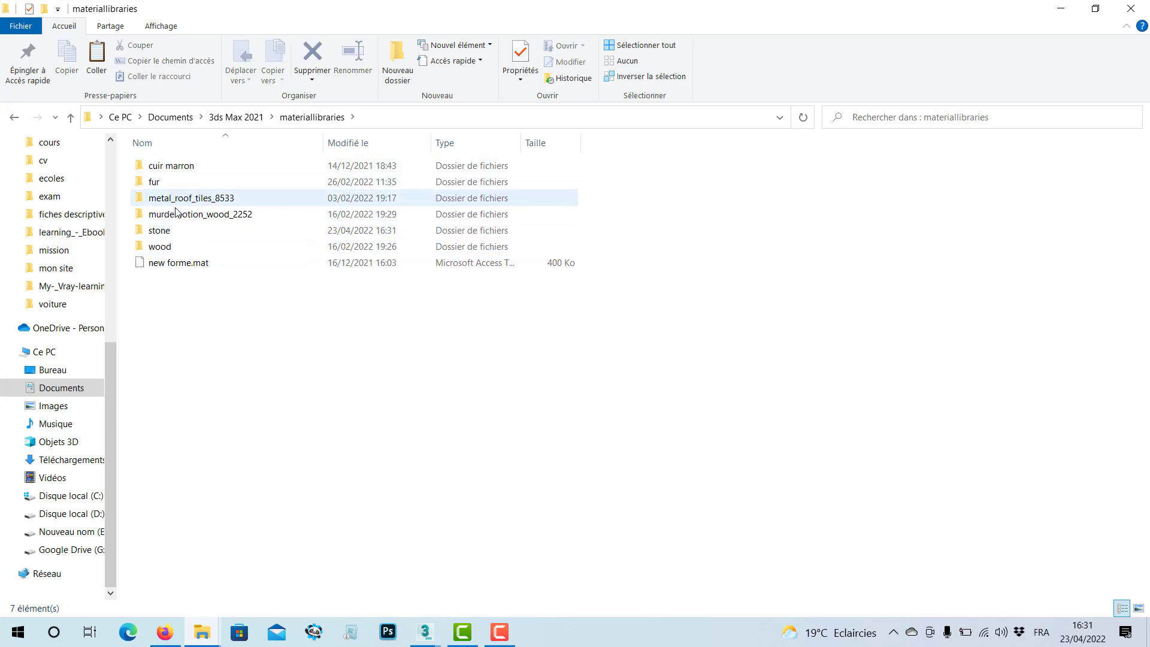
pyautogui.doubleClick(174, 238)
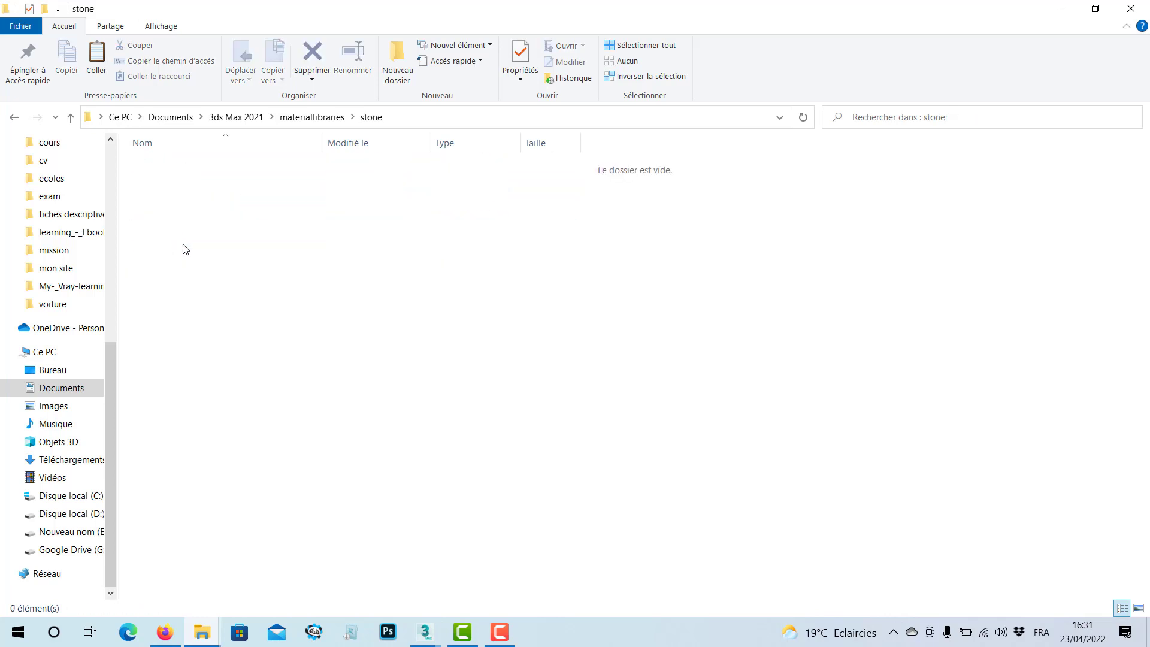
pyautogui.hotkey('ctrl', 'v')
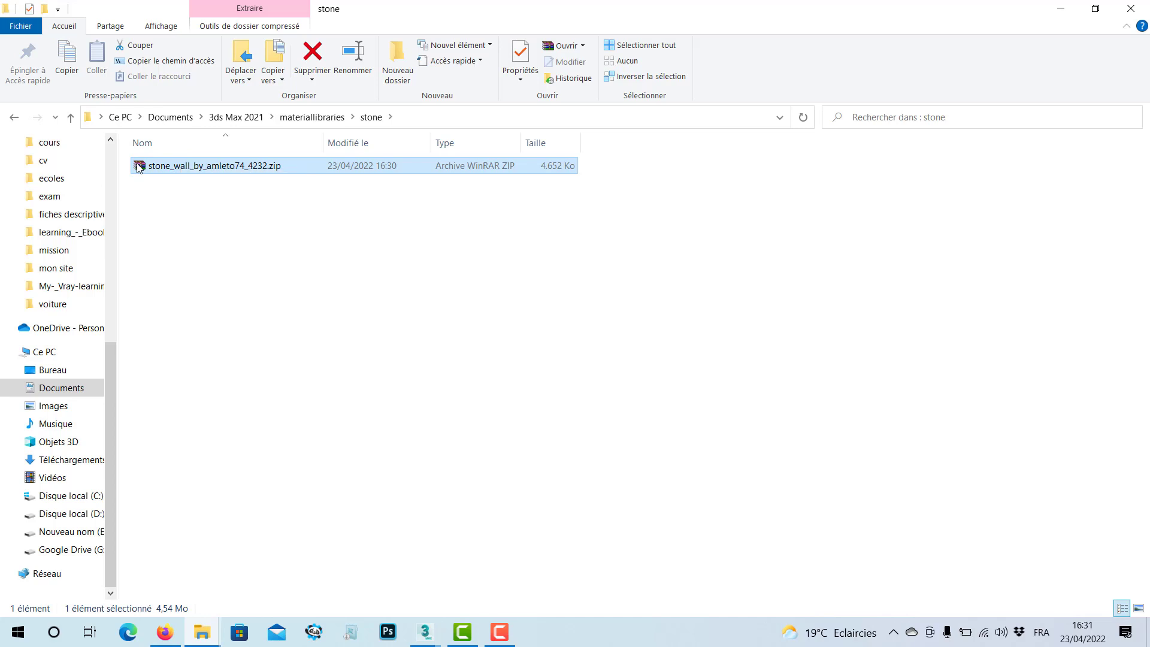
# Extract stone_wall_by_amleto74_4232.zip into its own subfolder and delete the ZIP archive
pyautogui.rightClick(138, 168)
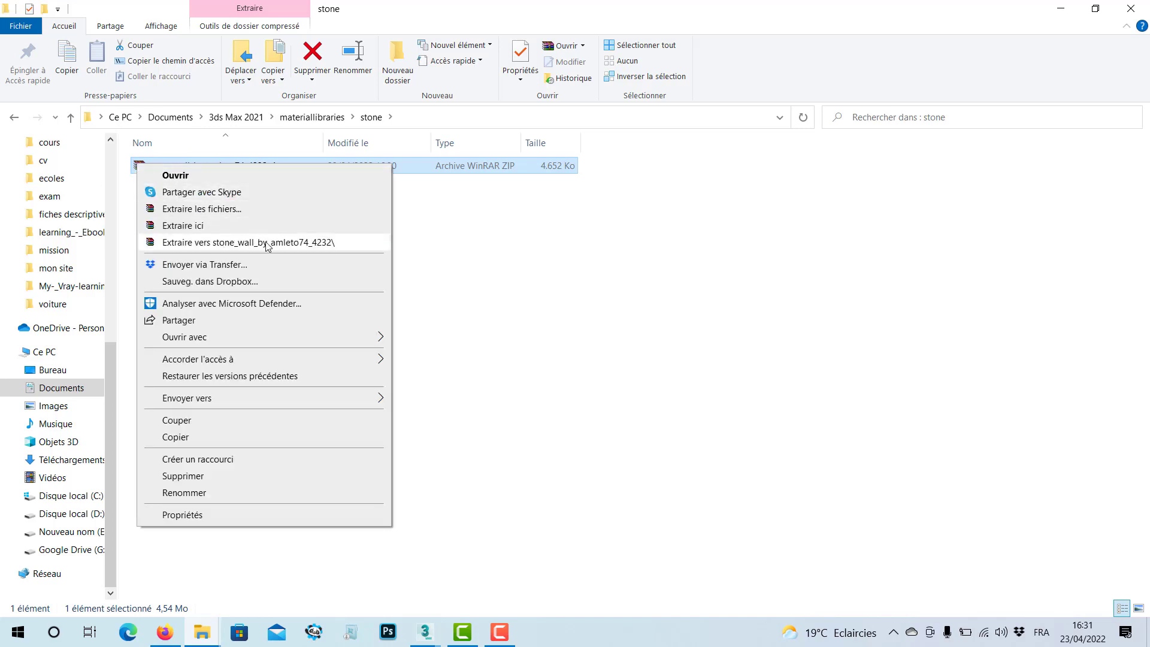
pyautogui.click(293, 245)
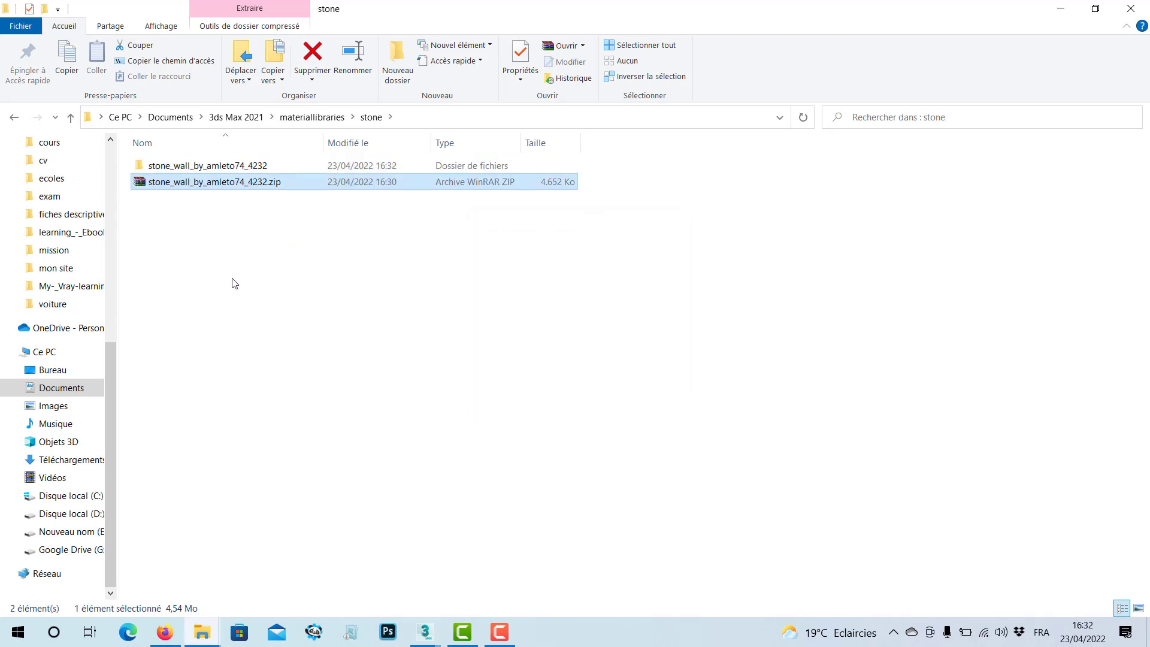
pyautogui.click(141, 184)
pyautogui.press('Delete')
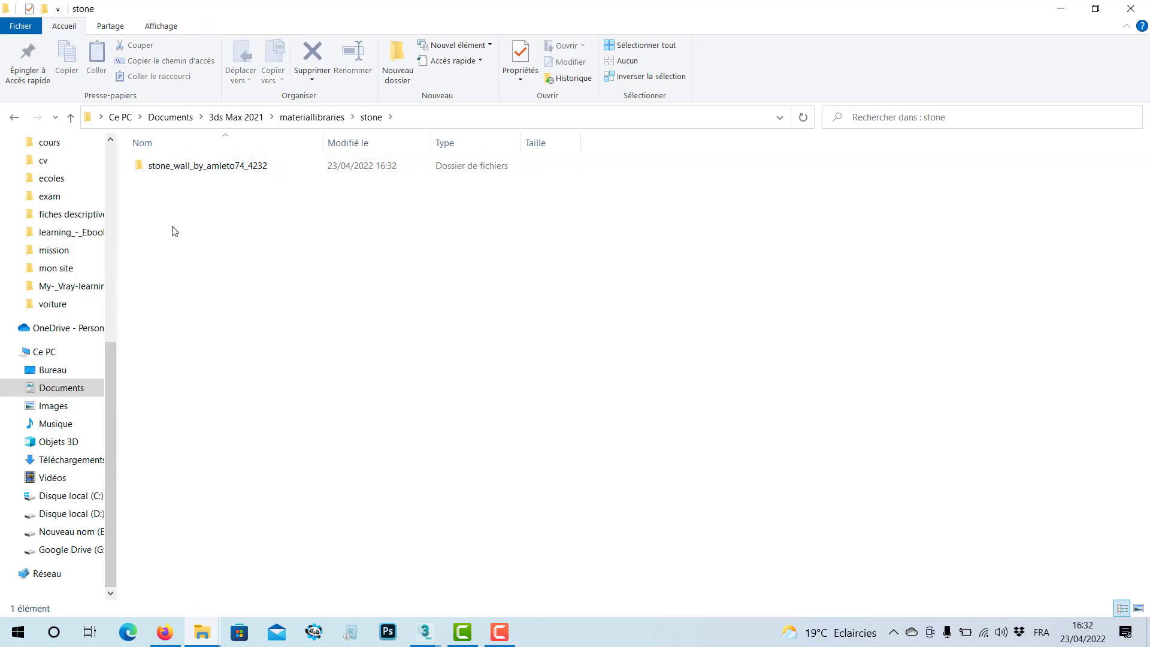
# Switch to the azertyu.max scene in 3ds Max and maximize the Perspective viewport instead of the Left one
pyautogui.click(425, 632)
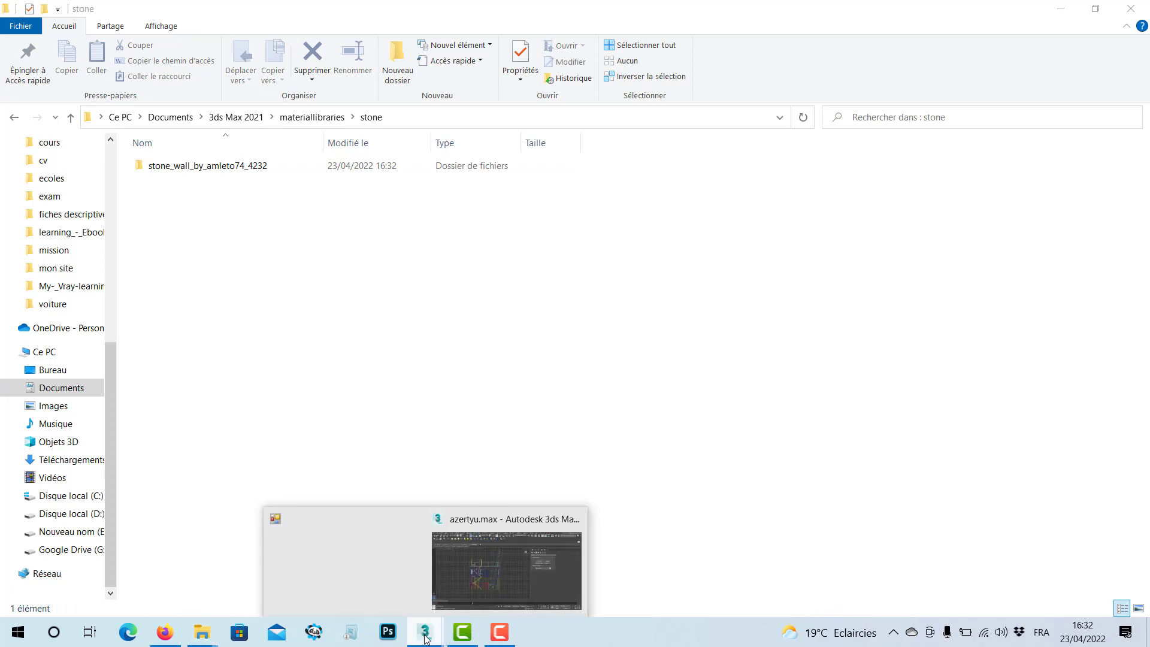
pyautogui.click(495, 595)
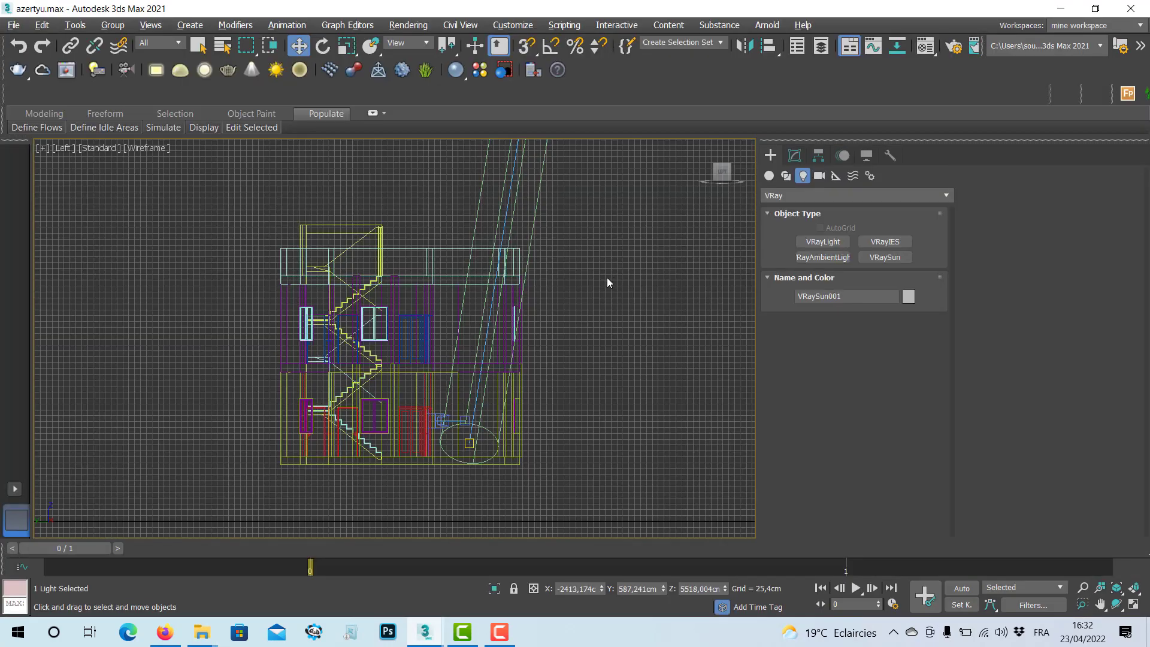
pyautogui.hotkey('alt', 'w')
pyautogui.rightClick(470, 385)
pyautogui.hotkey('alt', 'w')
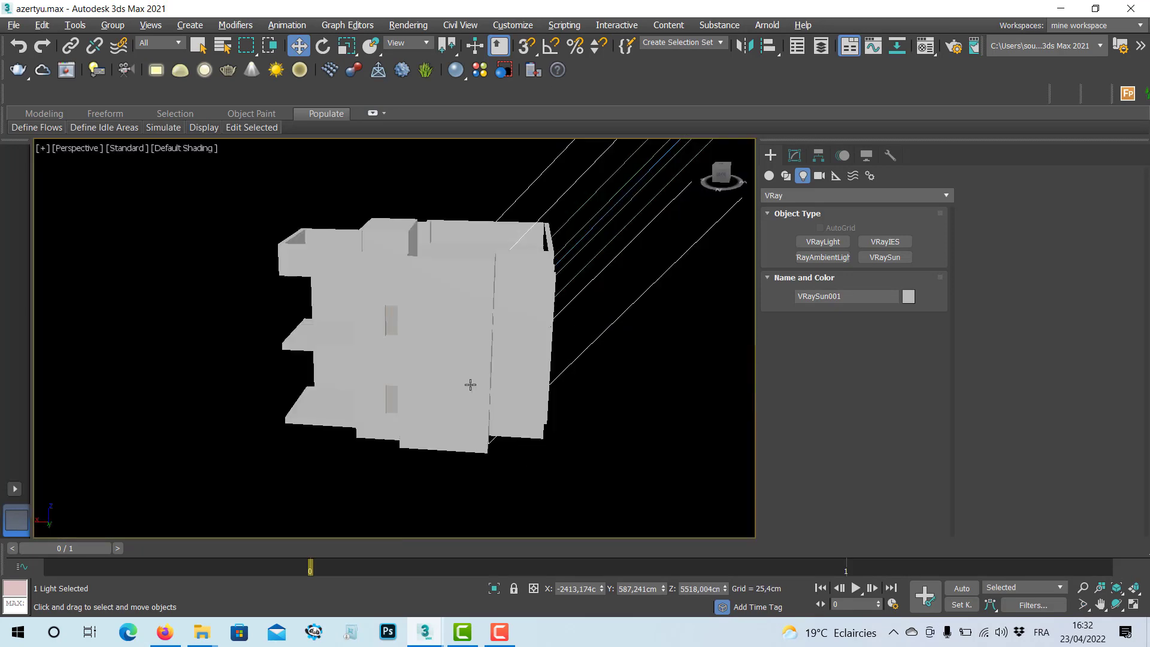
# Look through the VRay camera, return to the perspective view and select the ground-floor wall behind the open terrace
pyautogui.click(84, 154)
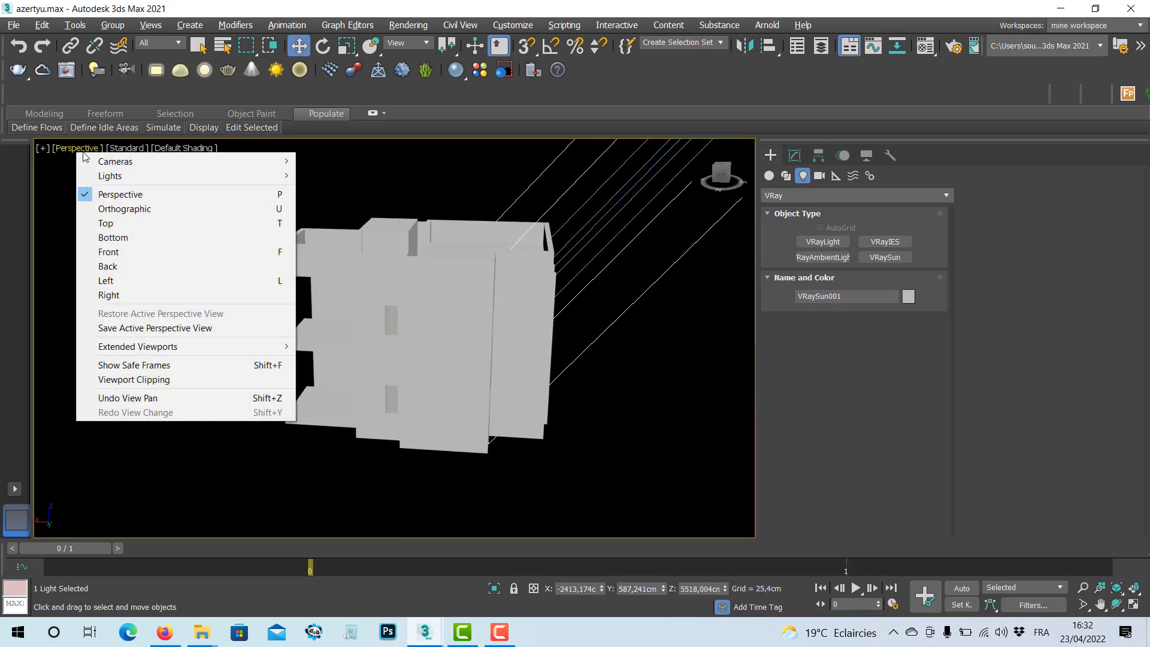
pyautogui.click(287, 444)
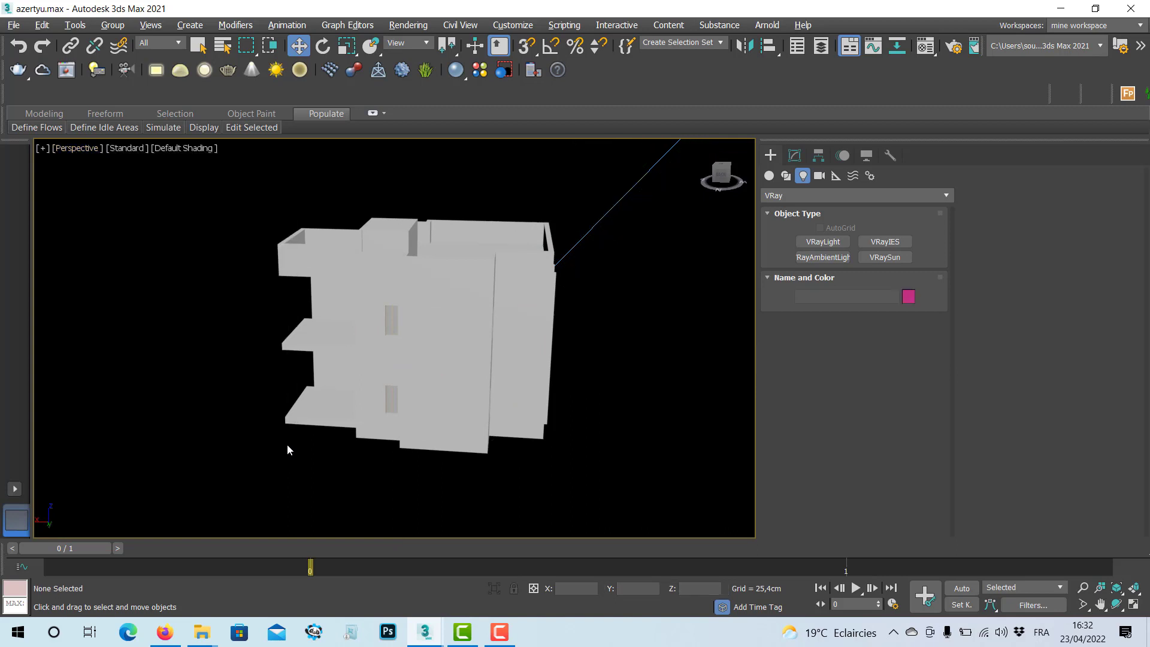
pyautogui.press('c')
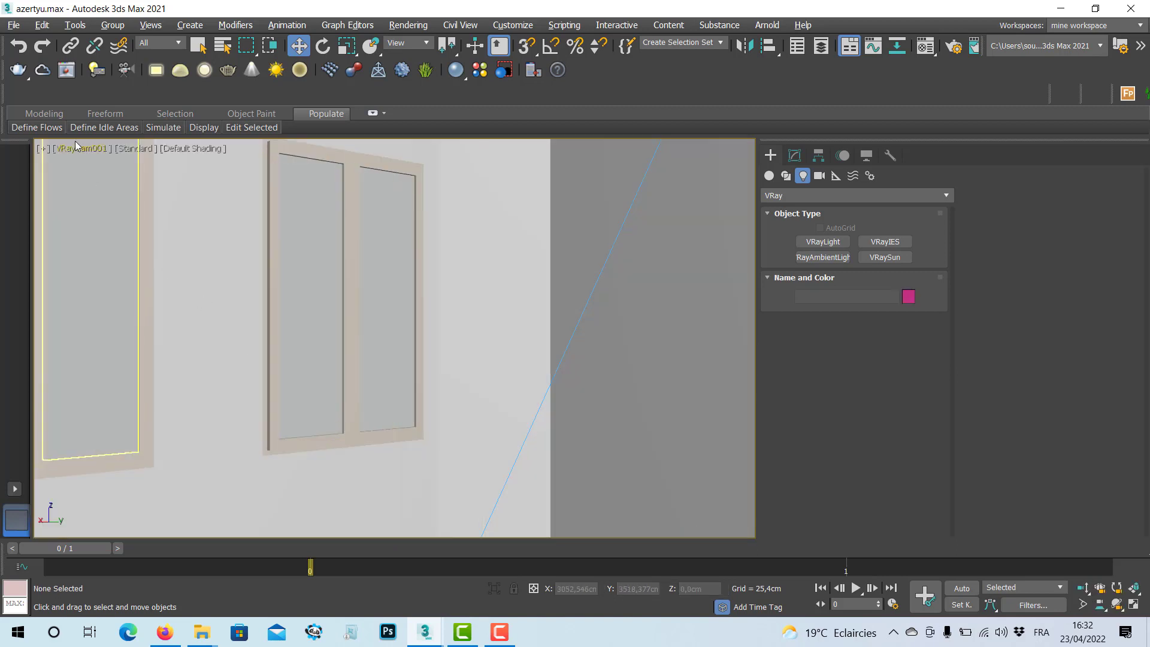
pyautogui.press('p')
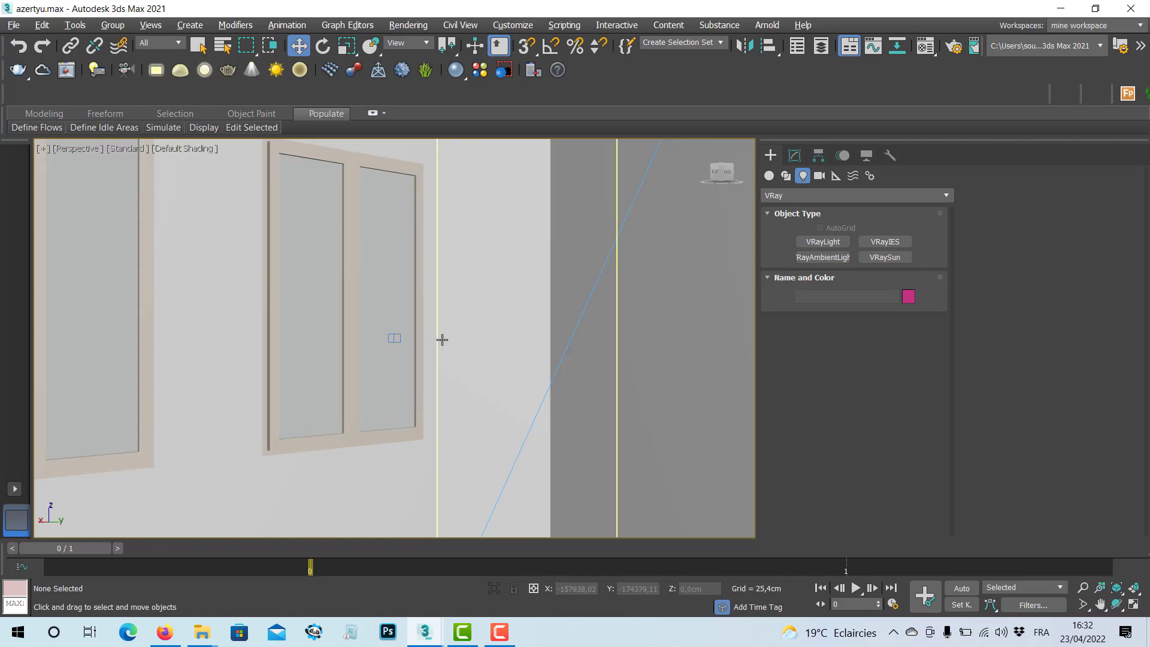
pyautogui.scroll(-10, 441, 339)
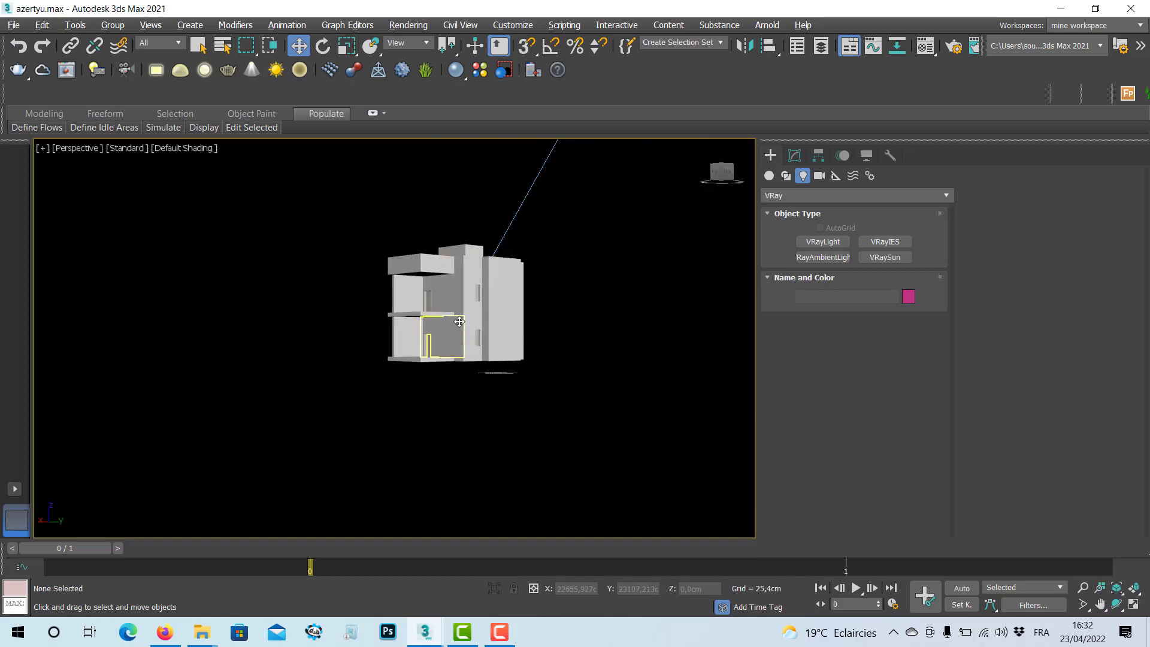
pyautogui.click(442, 339)
pyautogui.keyDown('alt'); pyautogui.moveTo(385, 277); pyautogui.dragTo(590, 315, button='middle'); pyautogui.keyUp('alt')
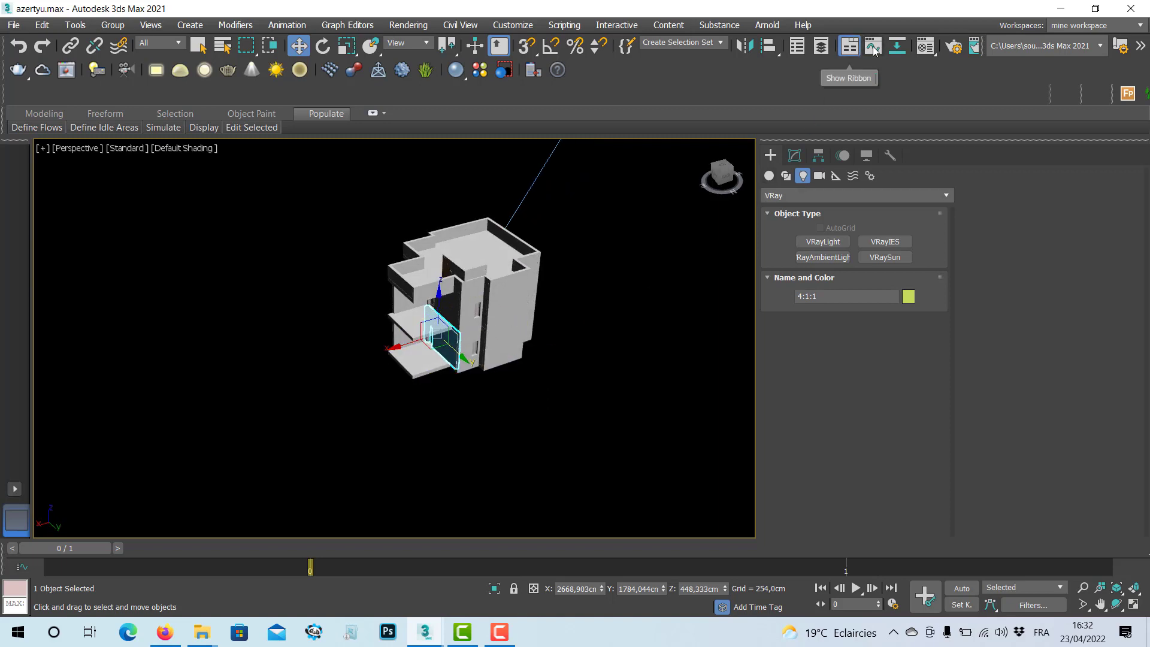
# Open the Material Editor in compact mode and place its window beside the building
pyautogui.click(926, 48)
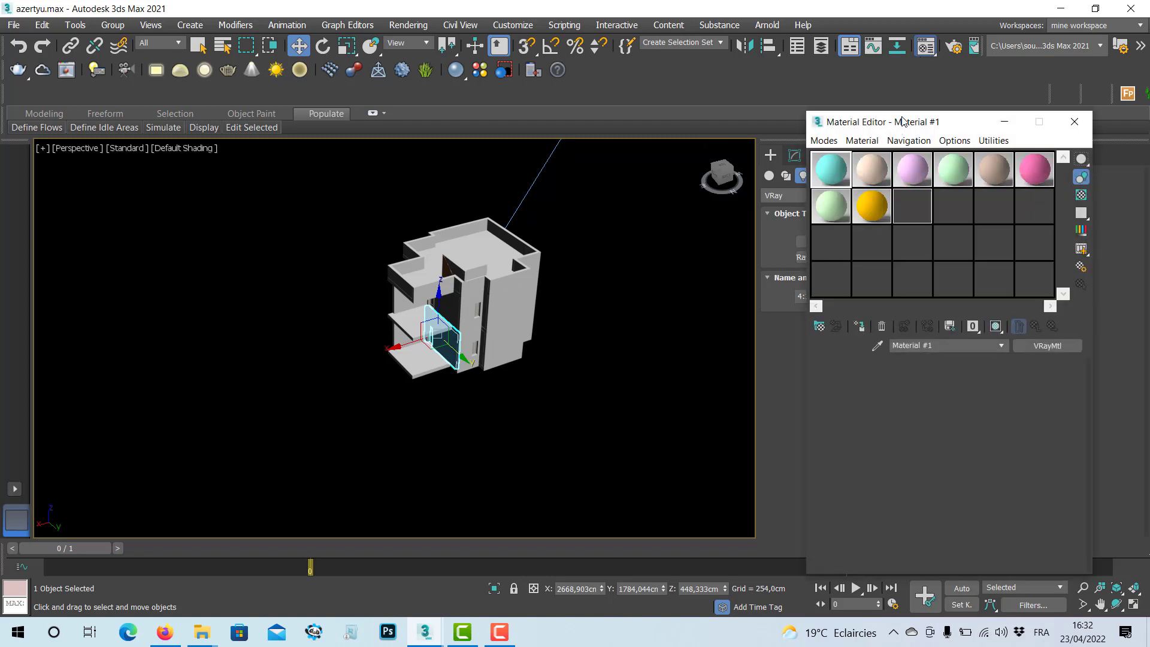
pyautogui.moveTo(903, 122); pyautogui.dragTo(671, 118)
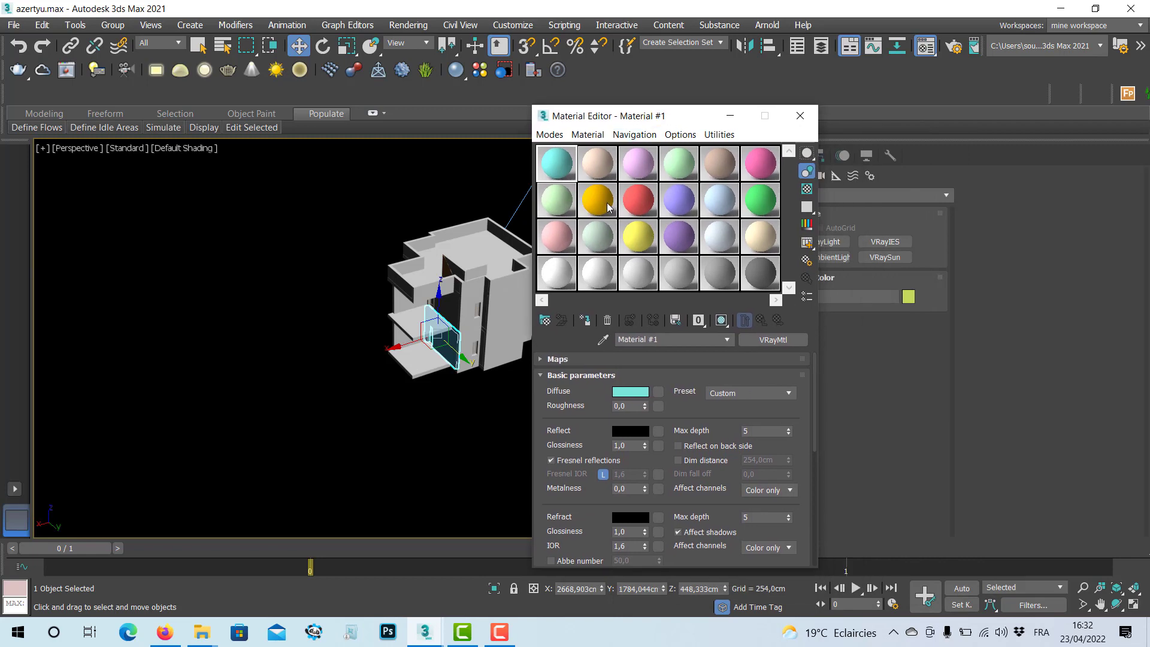
pyautogui.click(550, 135)
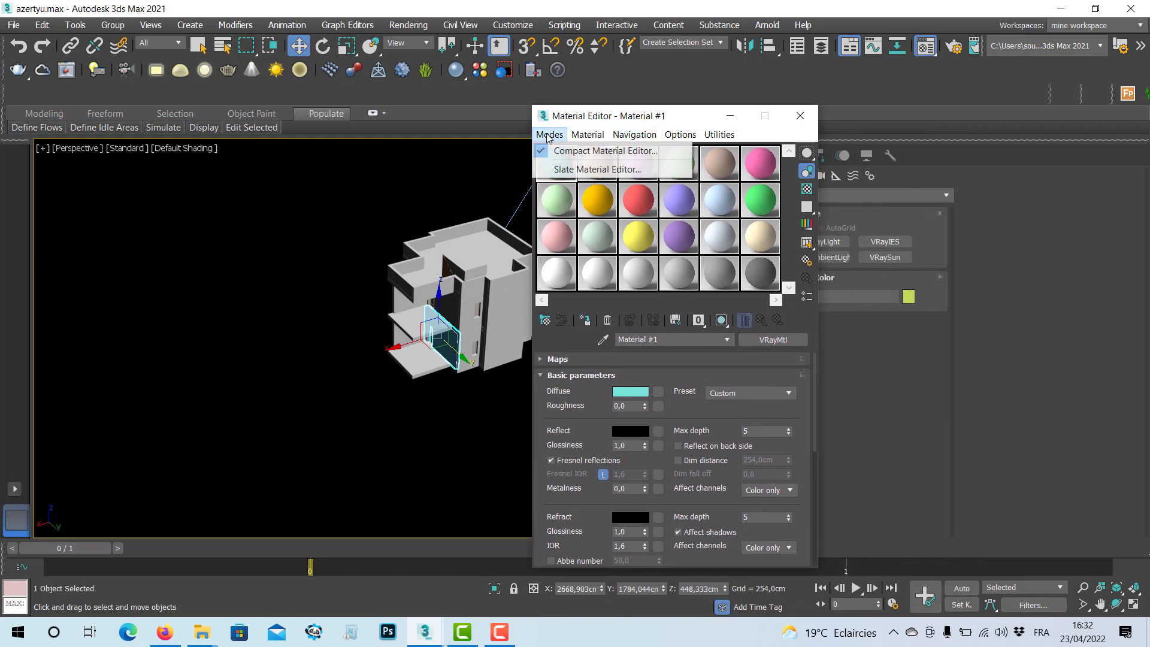
pyautogui.click(627, 154)
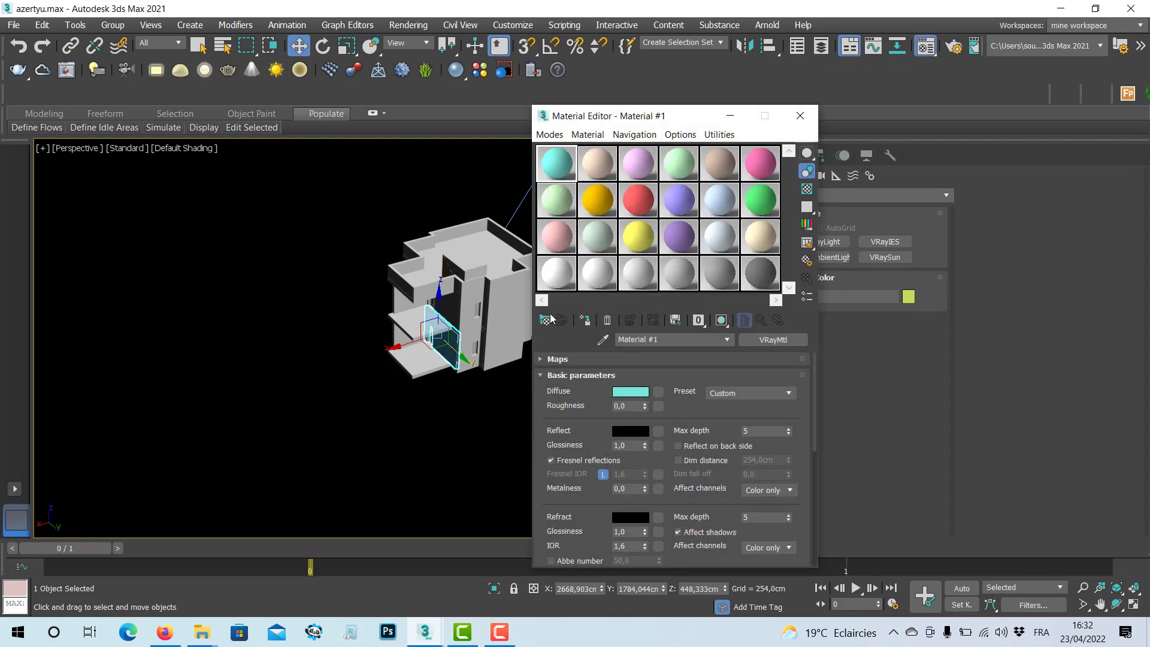
# Load the library file Stone Wall by Amleto74.mat from the stone folder into the Material/Map Browser, using the second sample slot
pyautogui.click(601, 171)
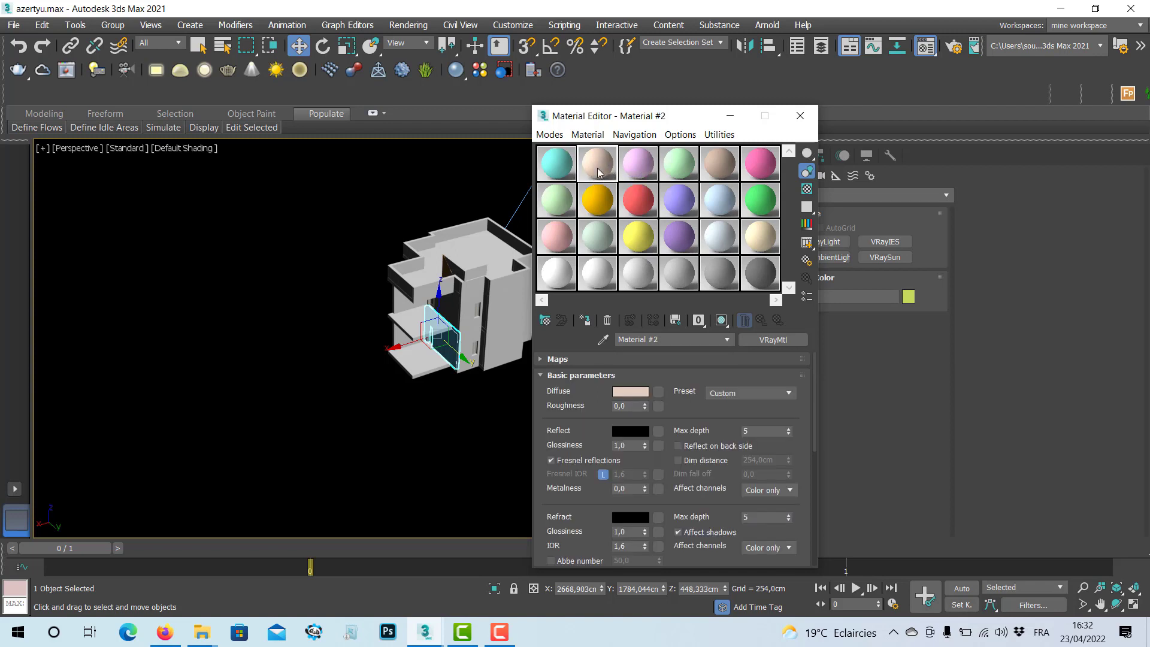
pyautogui.click(545, 322)
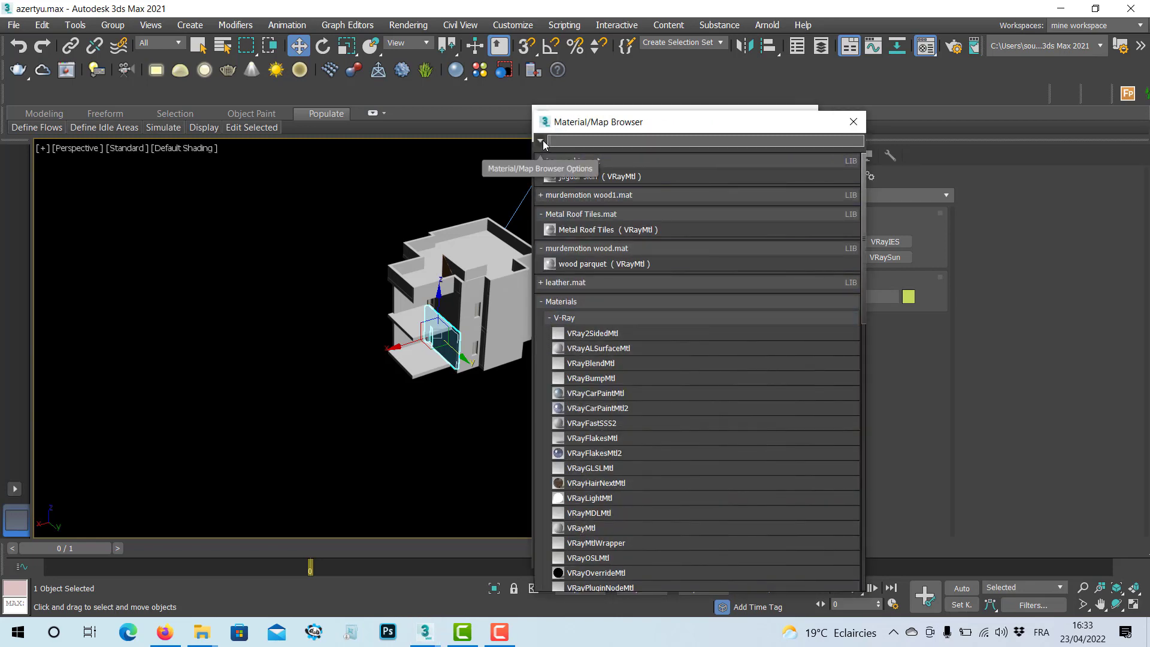
pyautogui.click(541, 141)
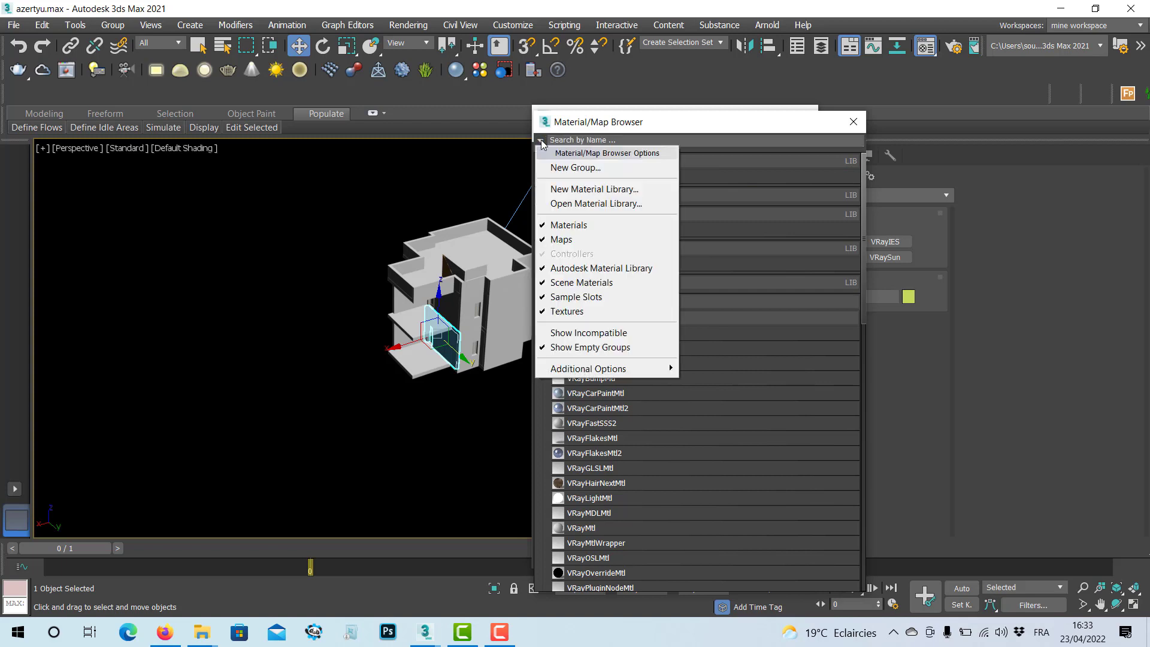
pyautogui.click(625, 189)
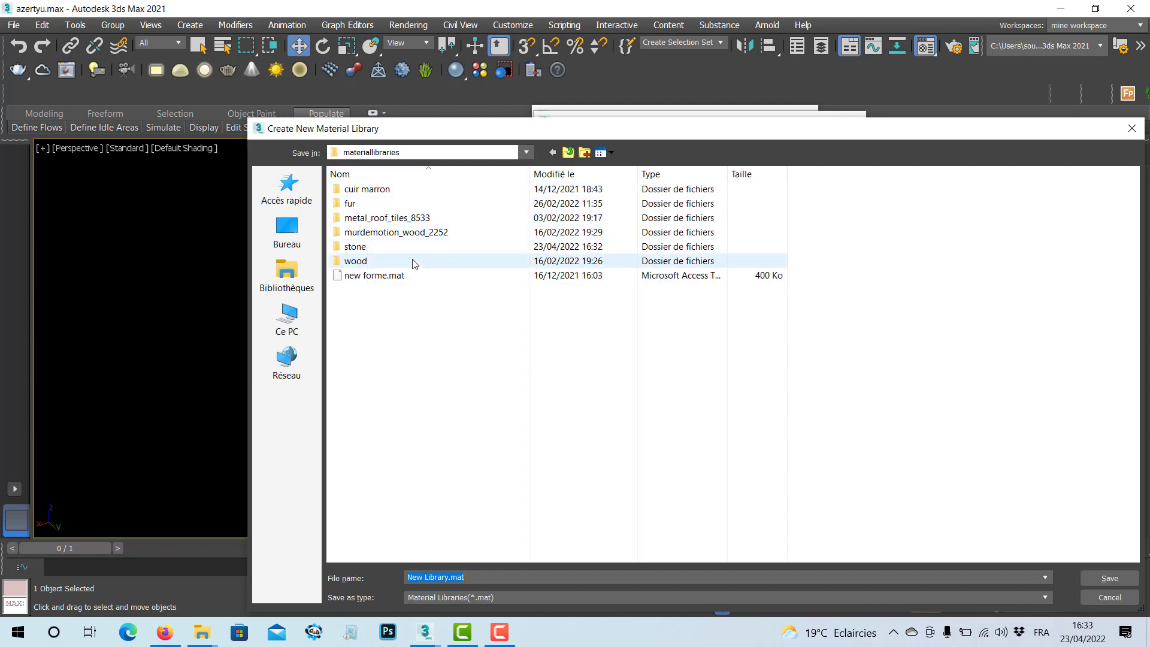
pyautogui.doubleClick(378, 246)
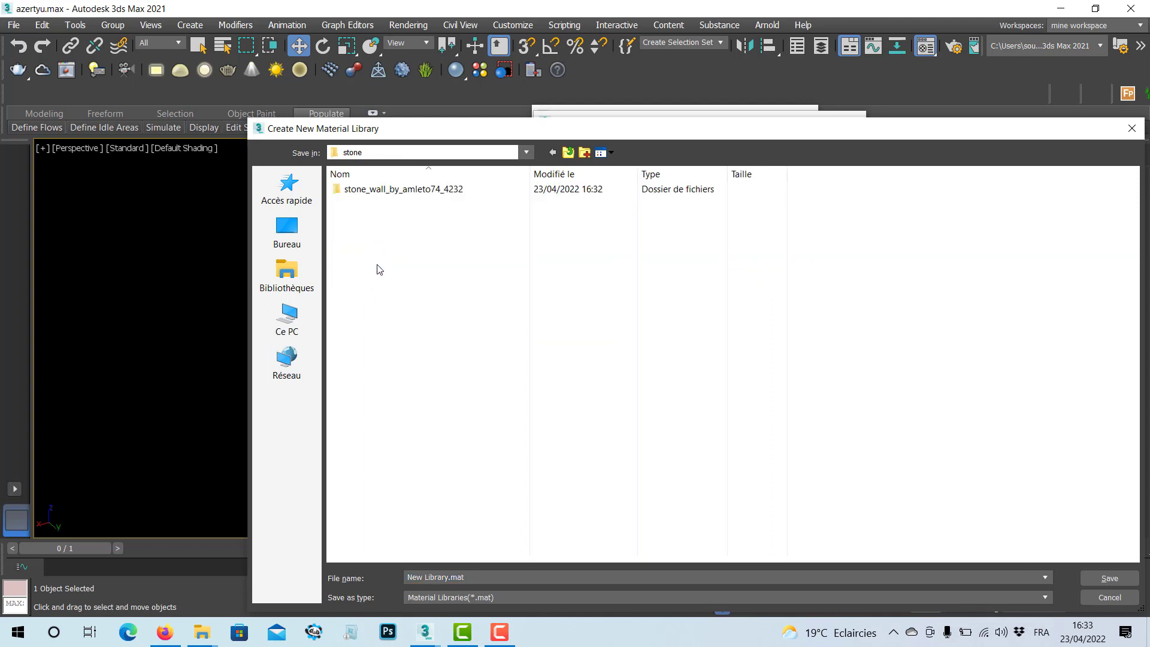
pyautogui.doubleClick(394, 191)
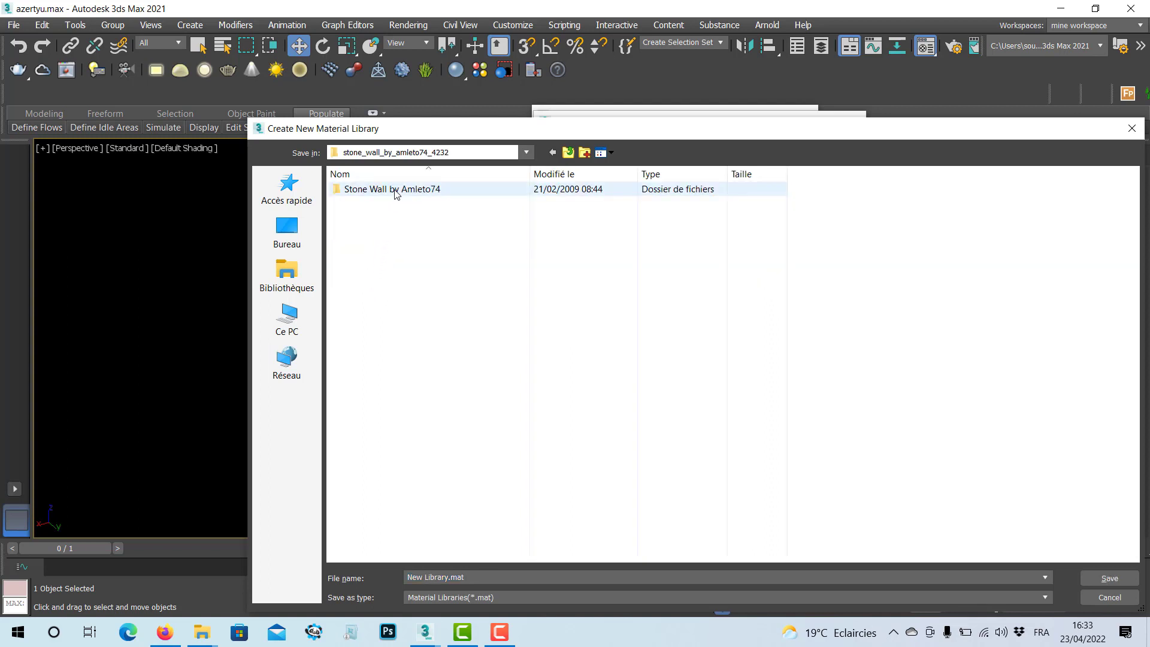
pyautogui.doubleClick(395, 190)
pyautogui.click(396, 191)
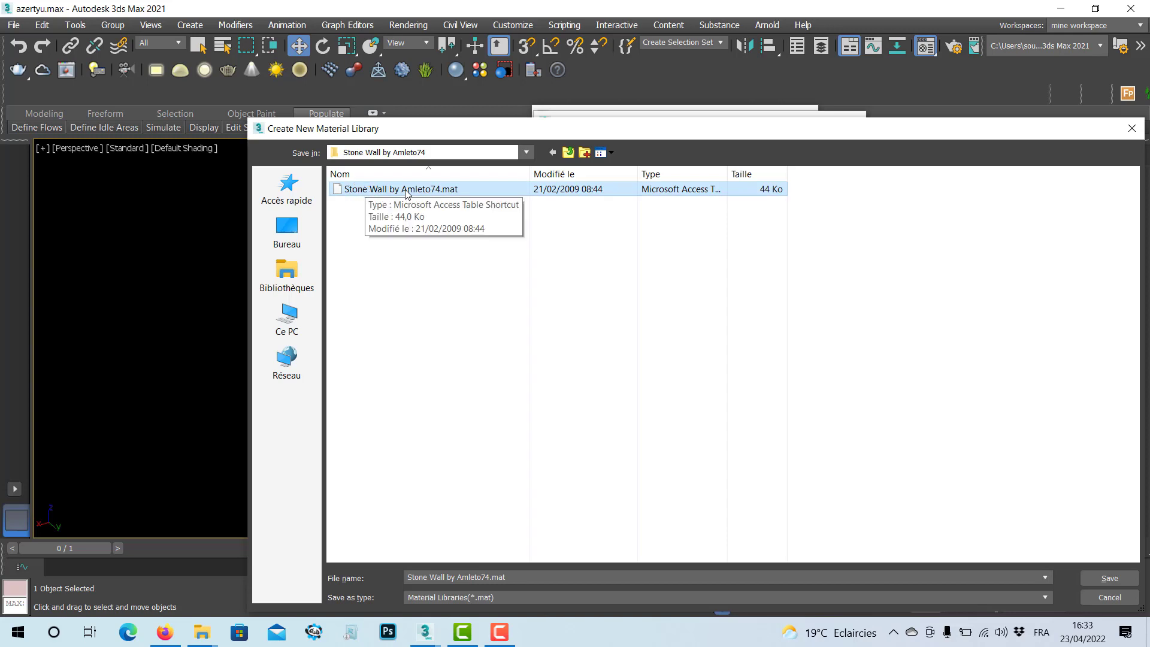
pyautogui.click(1111, 580)
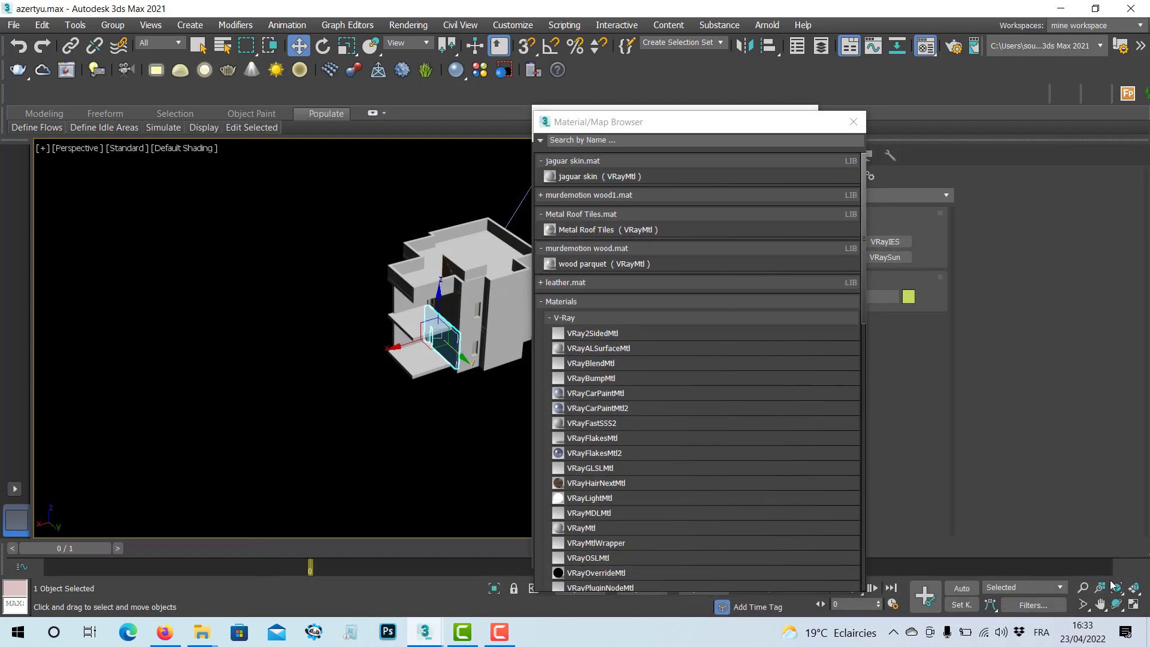
pyautogui.click(627, 327)
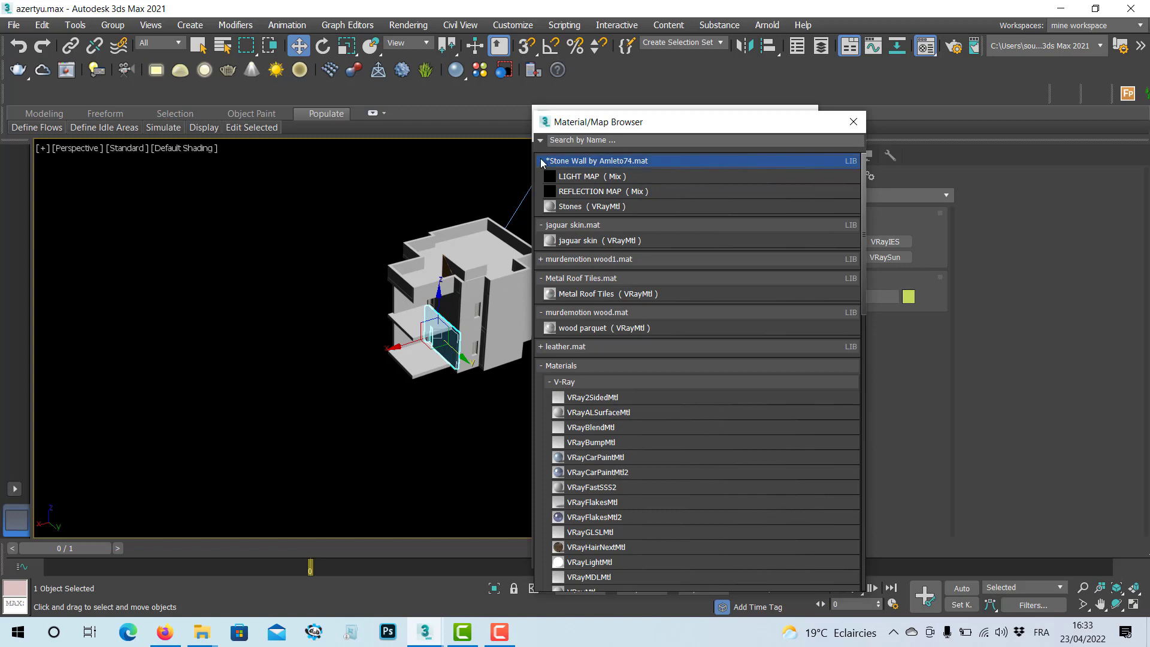
# Load the Stones VRayMtl from the Stone Wall by Amleto74 library into the second sample slot
pyautogui.click(551, 162)
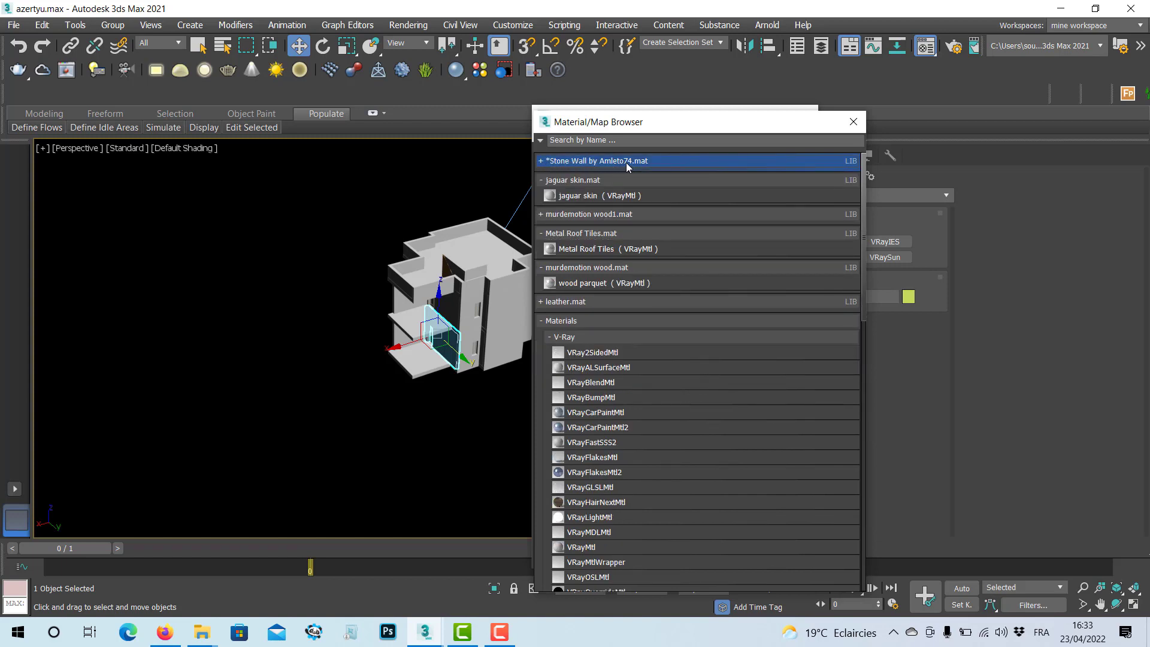
pyautogui.click(541, 161)
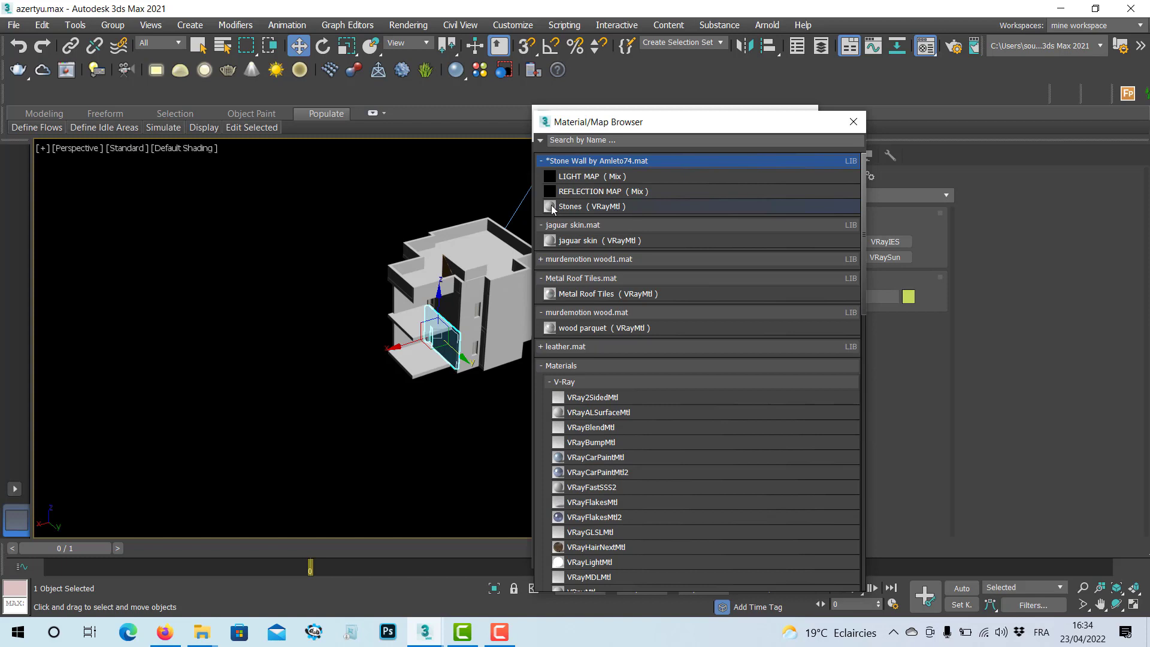
pyautogui.press('m')
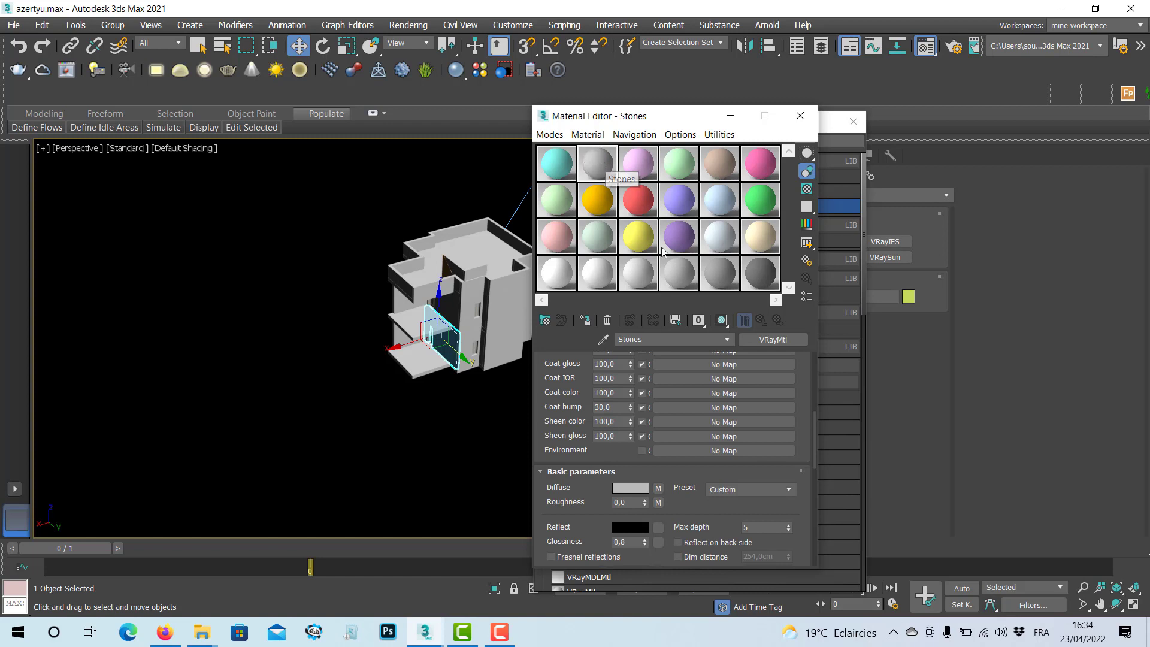
# Collapse all rollouts of the Stones material and expand only its Maps rollout
pyautogui.scroll(5, 786, 402)
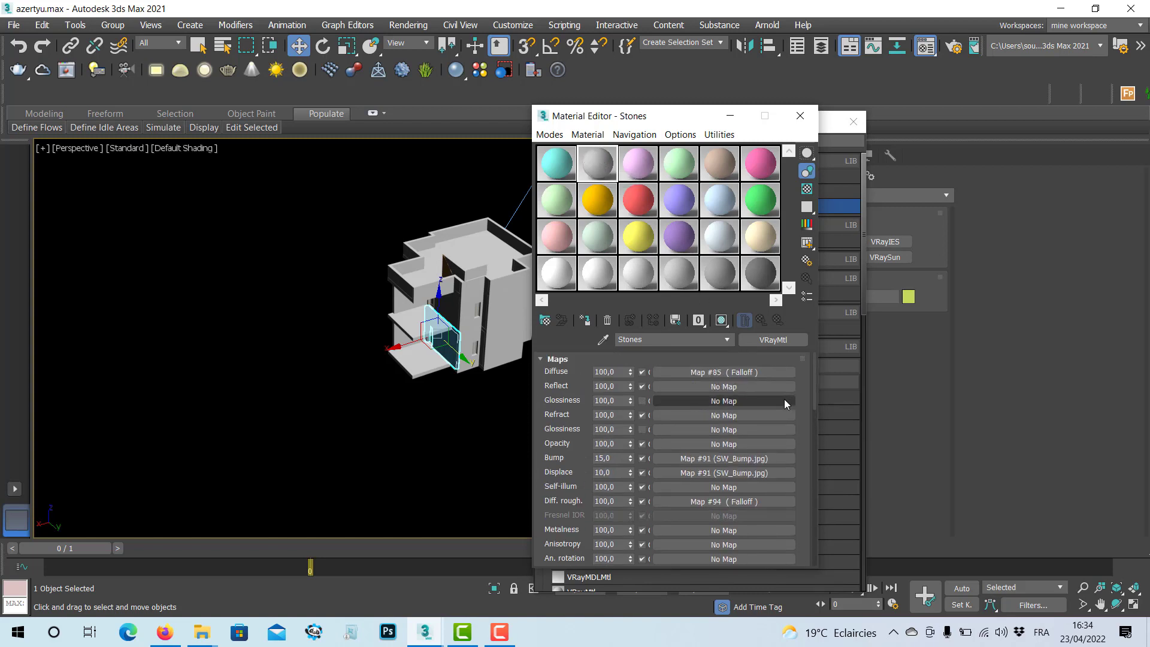
pyautogui.click(539, 358)
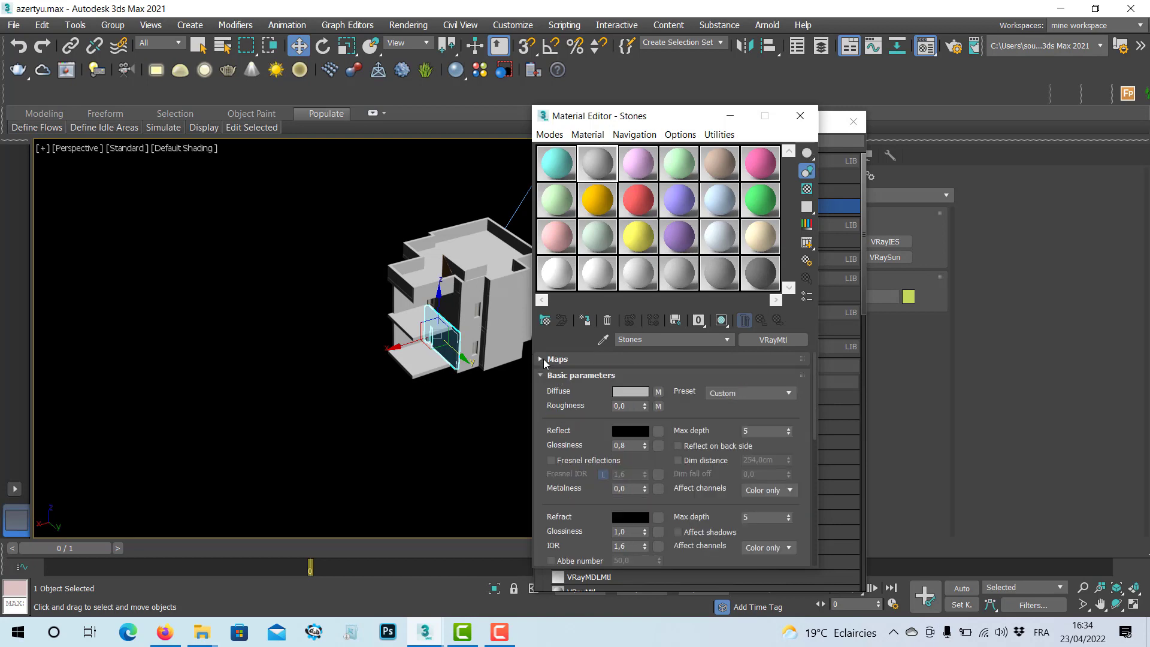
pyautogui.rightClick(580, 361)
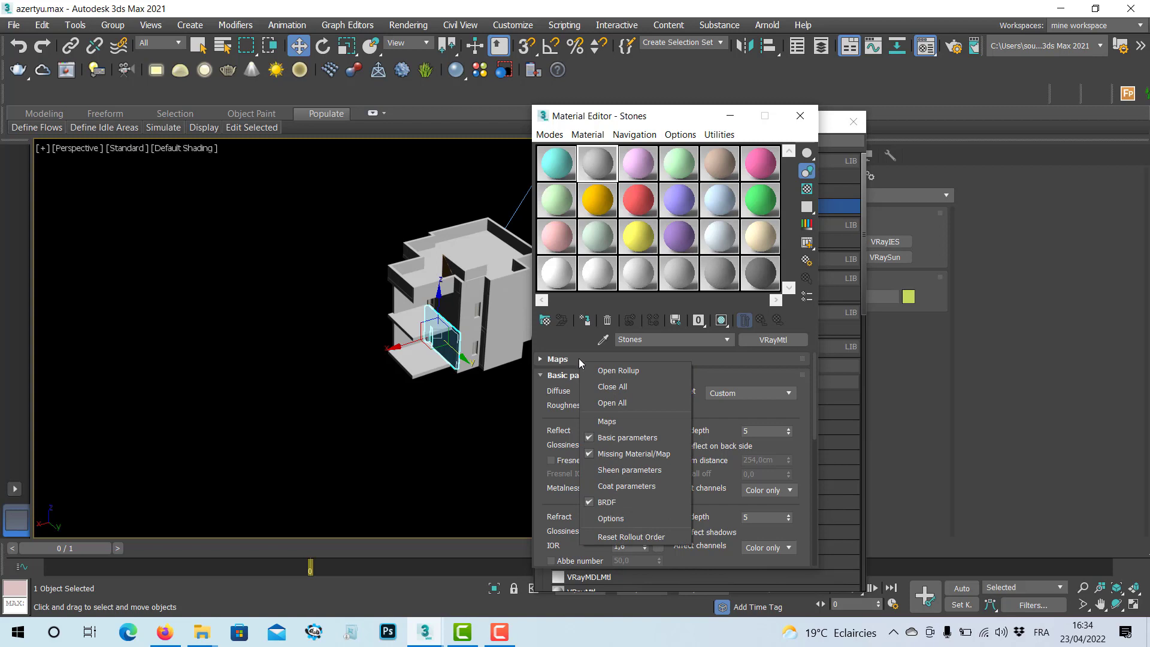
pyautogui.click(613, 388)
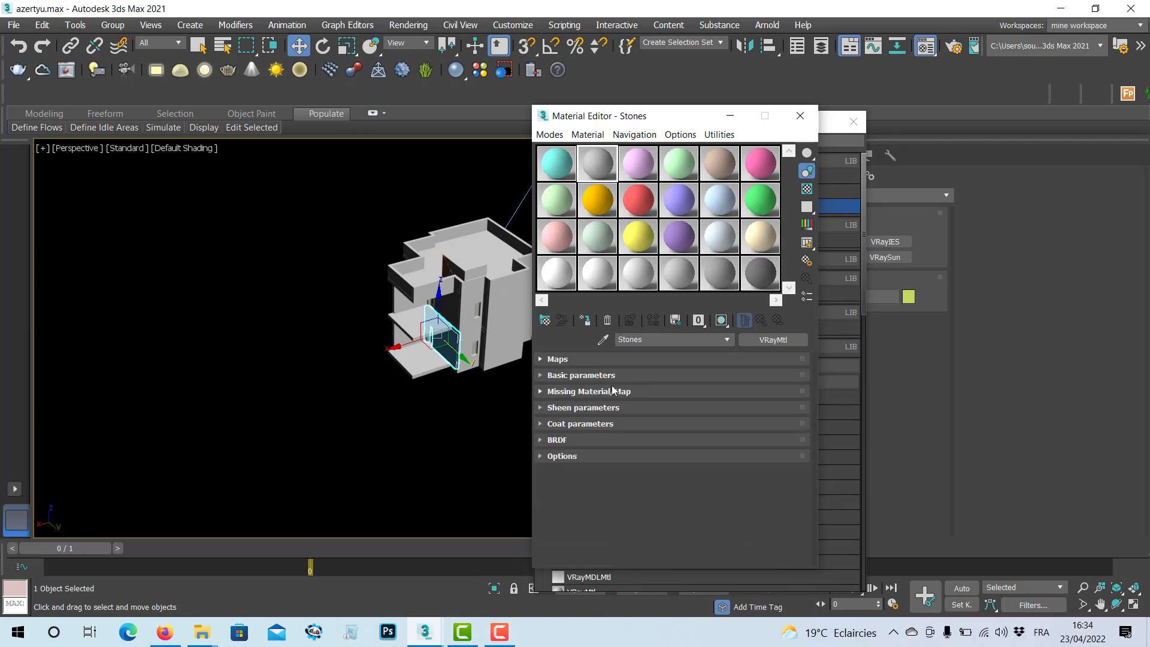
pyautogui.click(545, 358)
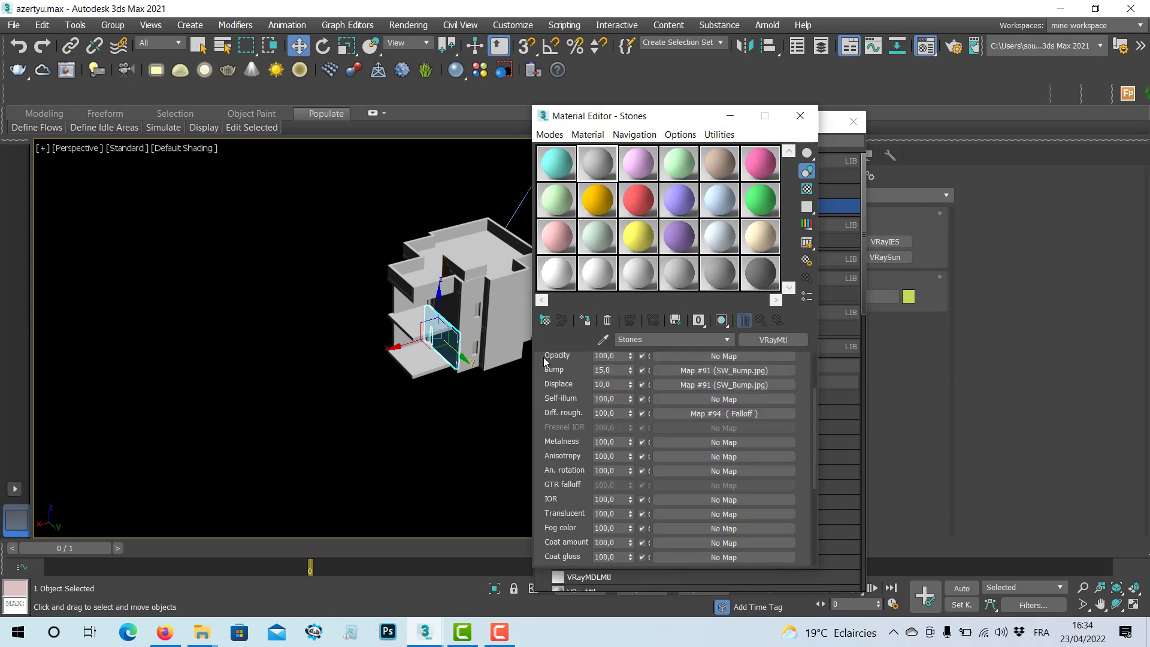
pyautogui.scroll(-3, 636, 396)
pyautogui.scroll(2, 636, 396)
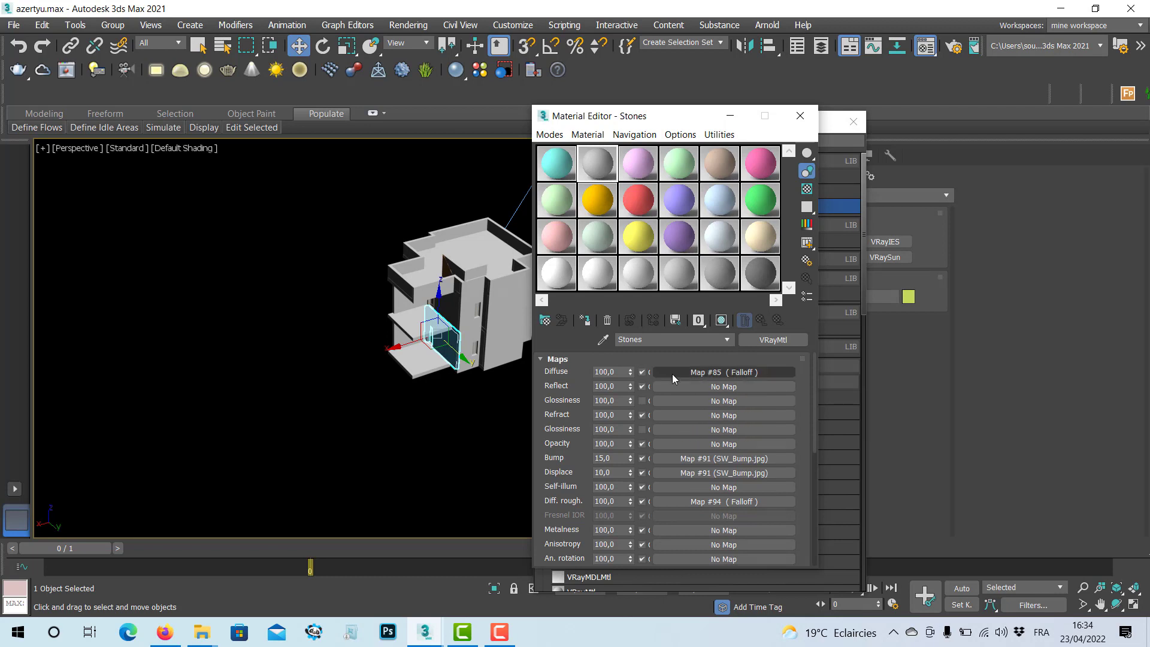
# Examine the Stones material's diffuse Falloff map and its front bitmap's settings, then return to the material's map list
pyautogui.click(748, 375)
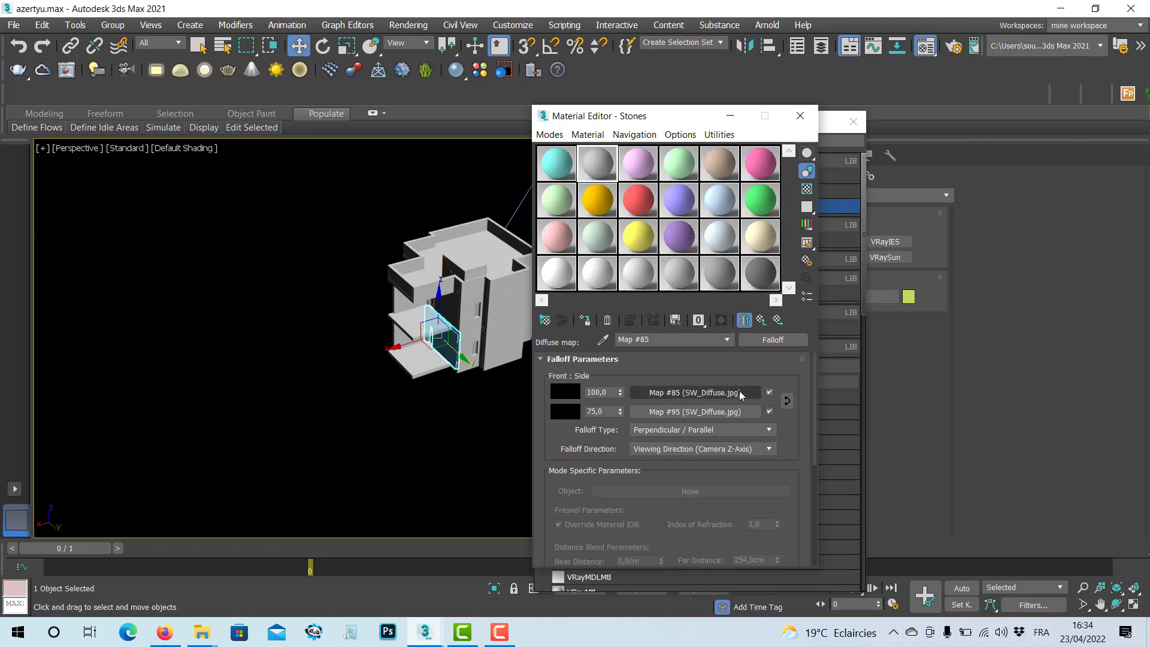
pyautogui.click(740, 393)
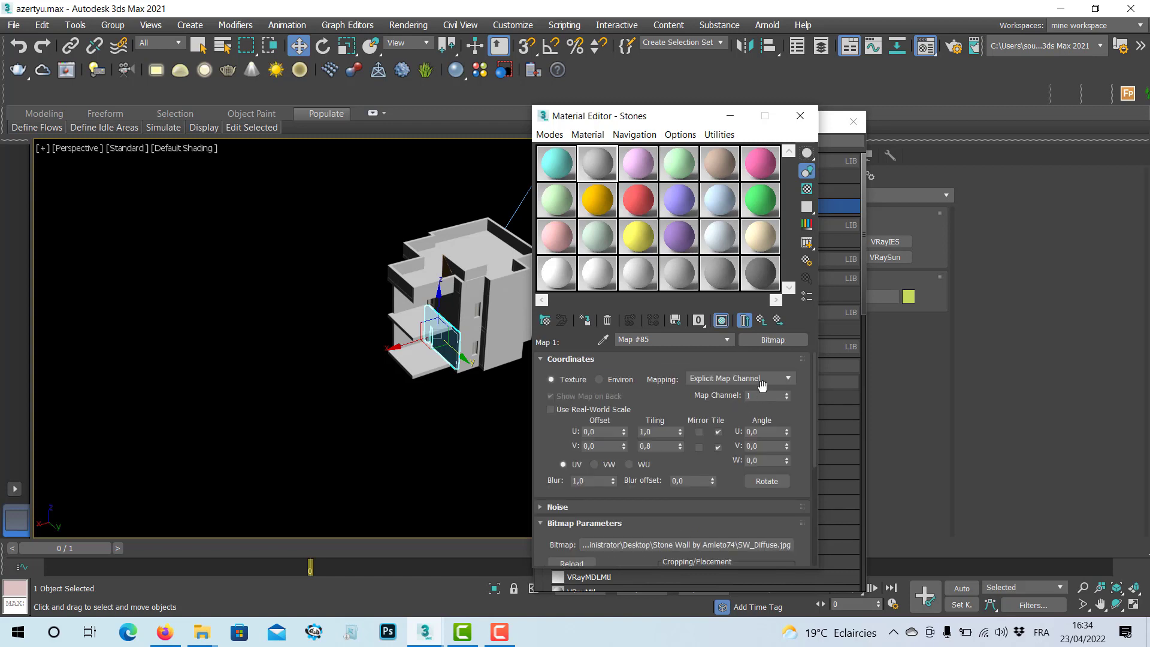
pyautogui.click(773, 340)
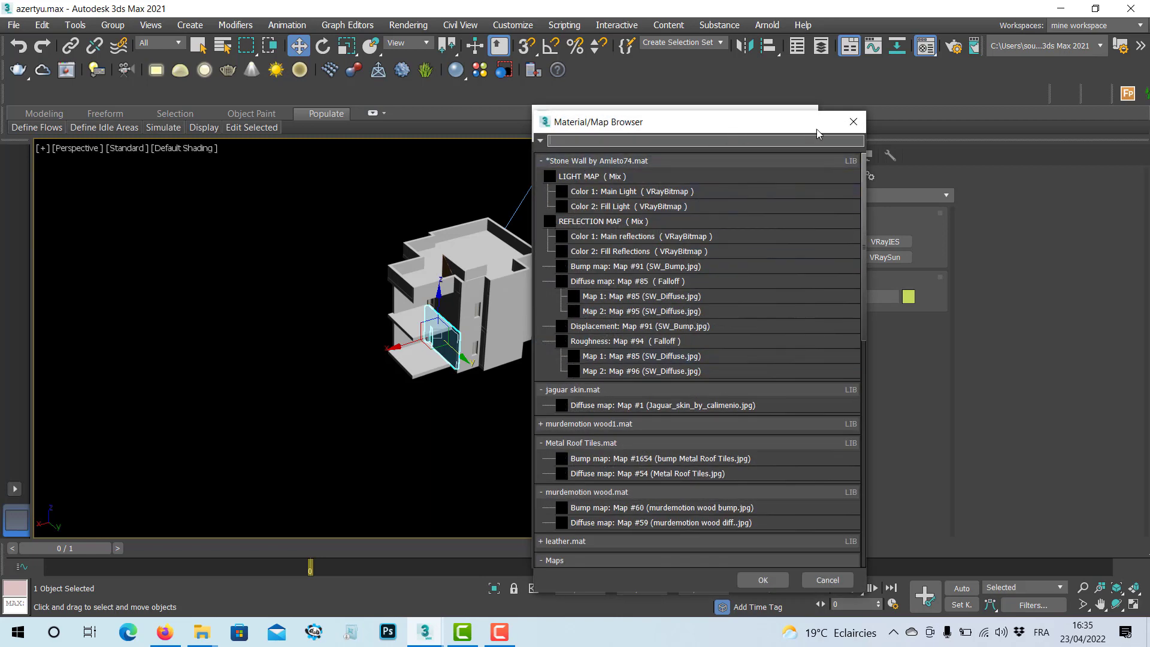
pyautogui.click(854, 121)
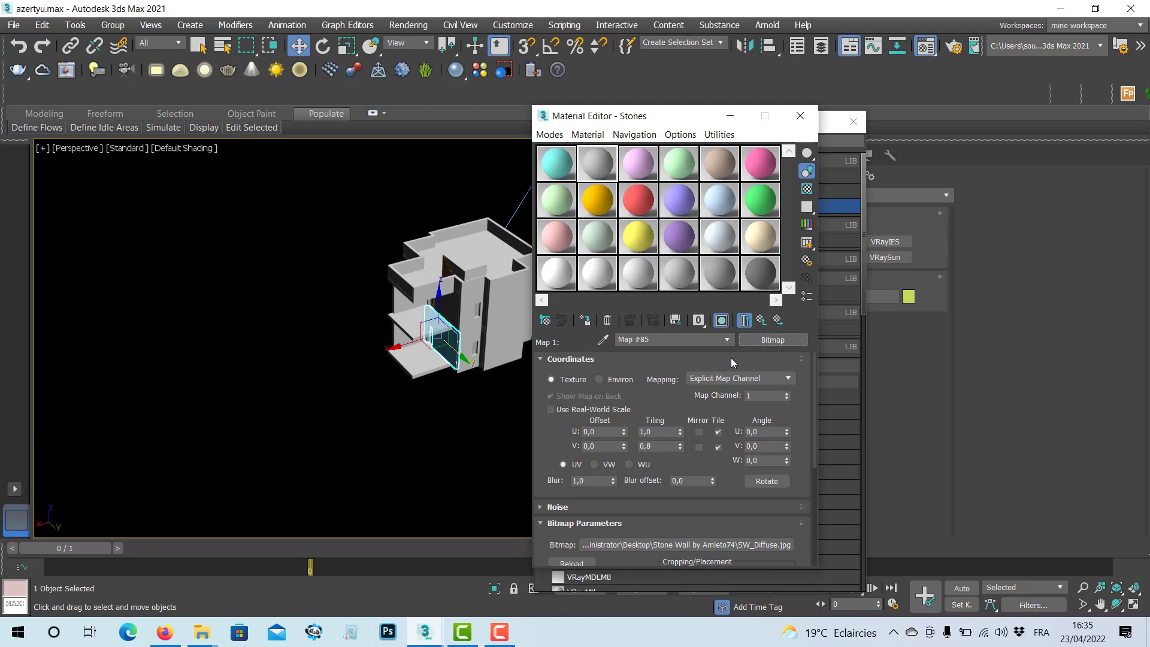
pyautogui.click(761, 320)
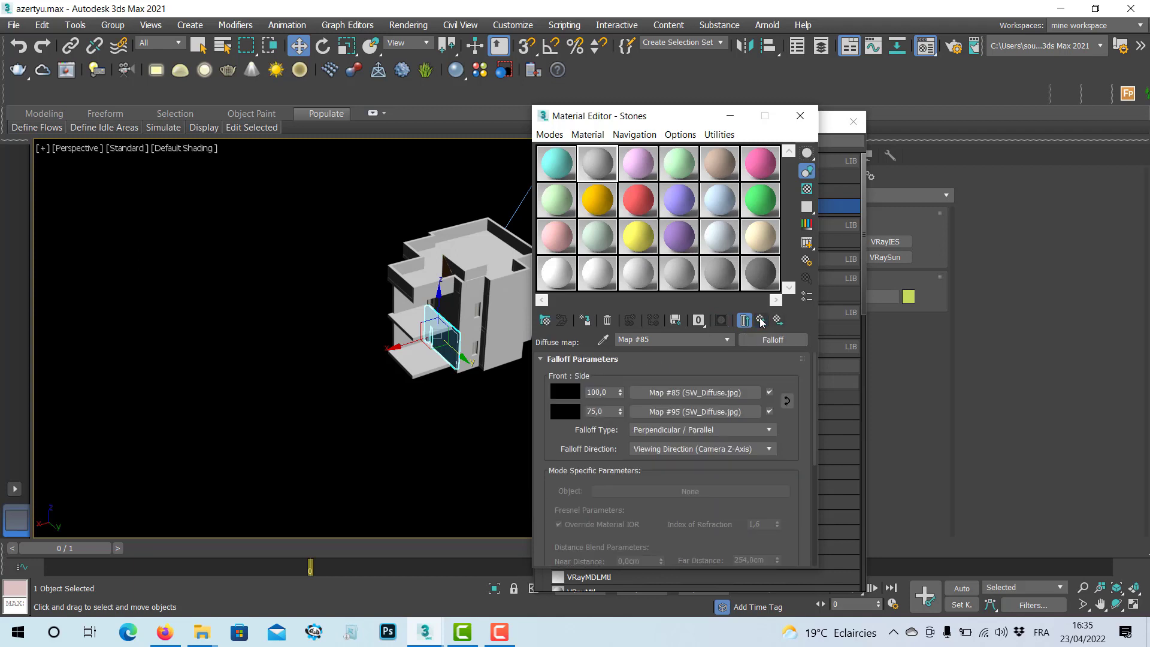
pyautogui.click(541, 360)
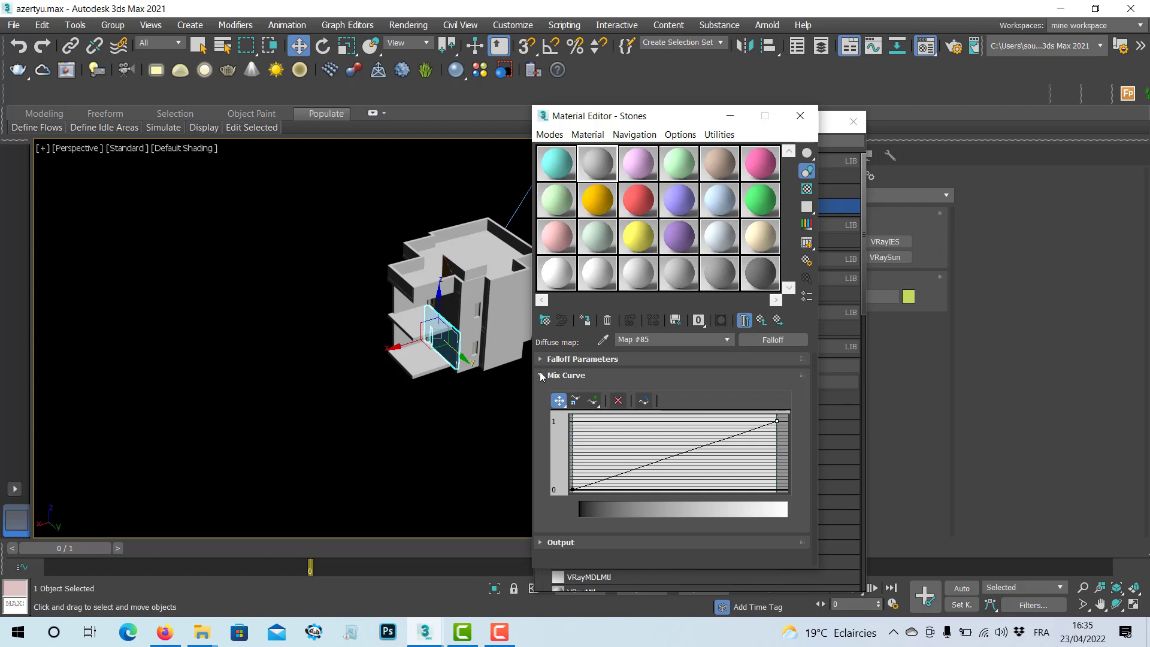
pyautogui.click(541, 376)
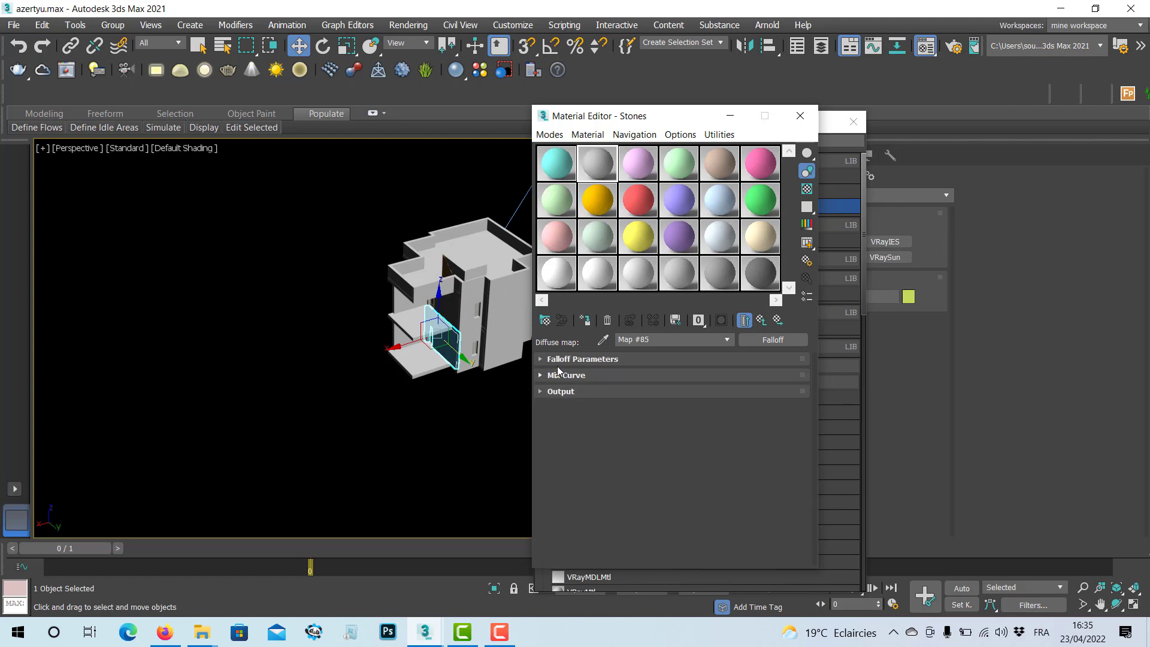
pyautogui.click(764, 326)
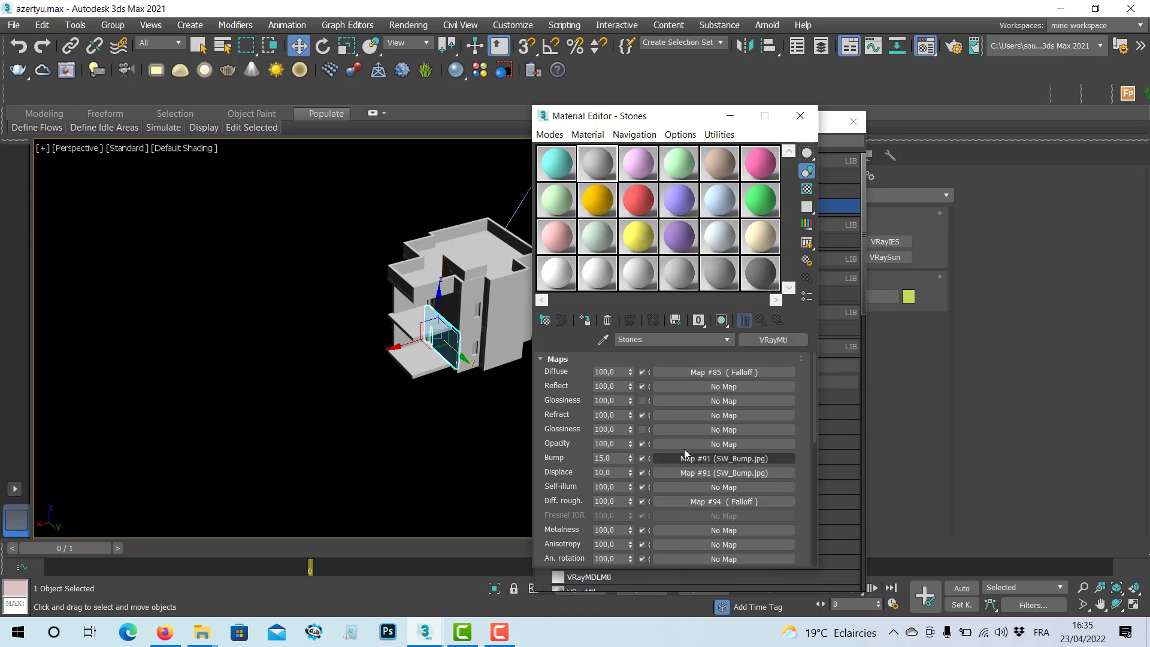
# Try to assign SW_Diffuse.jpg from the Stone Wall by Amleto74 folder in File Explorer to the front slot of the diffuse Falloff map
pyautogui.click(696, 373)
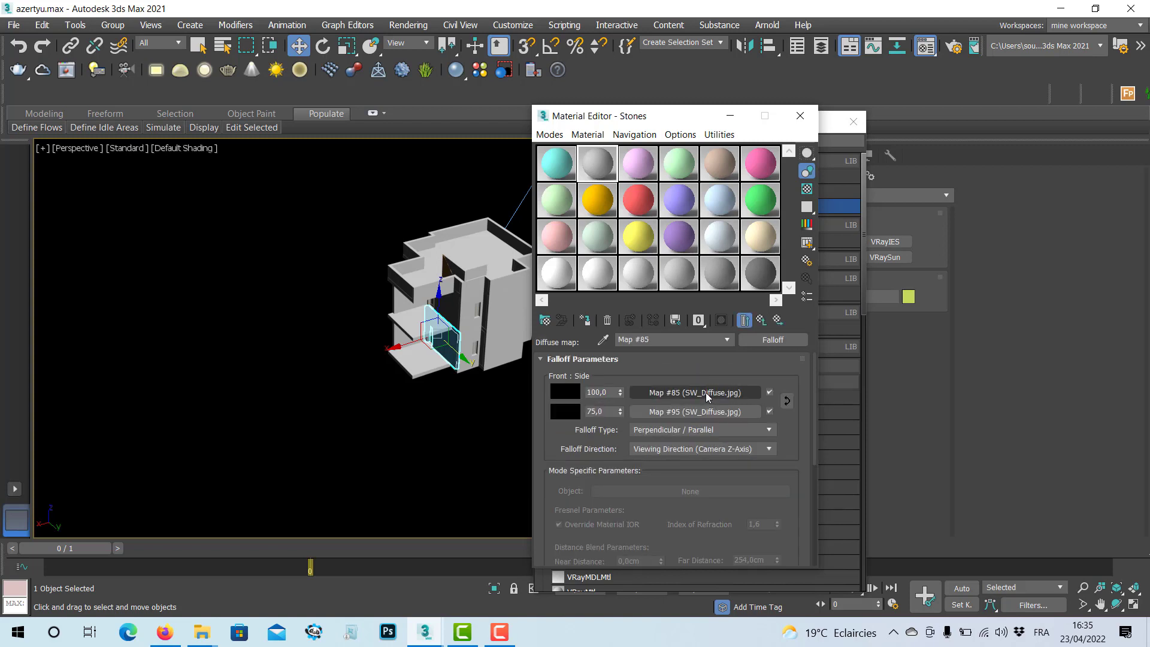
pyautogui.click(1059, 9)
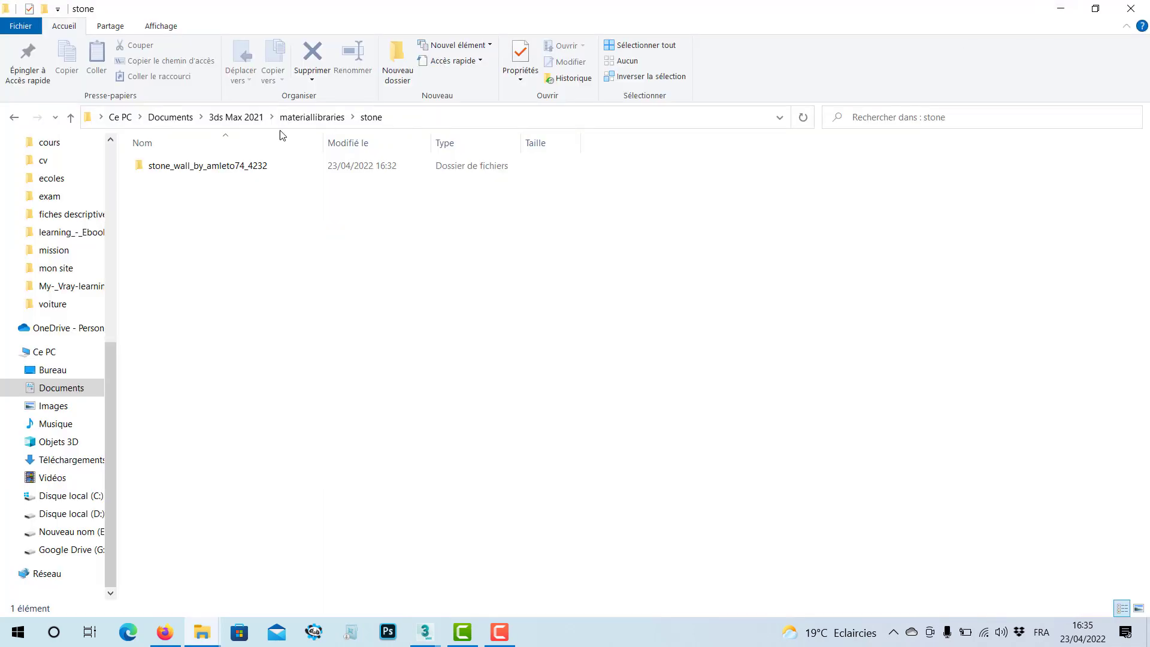
pyautogui.doubleClick(169, 167)
pyautogui.doubleClick(174, 167)
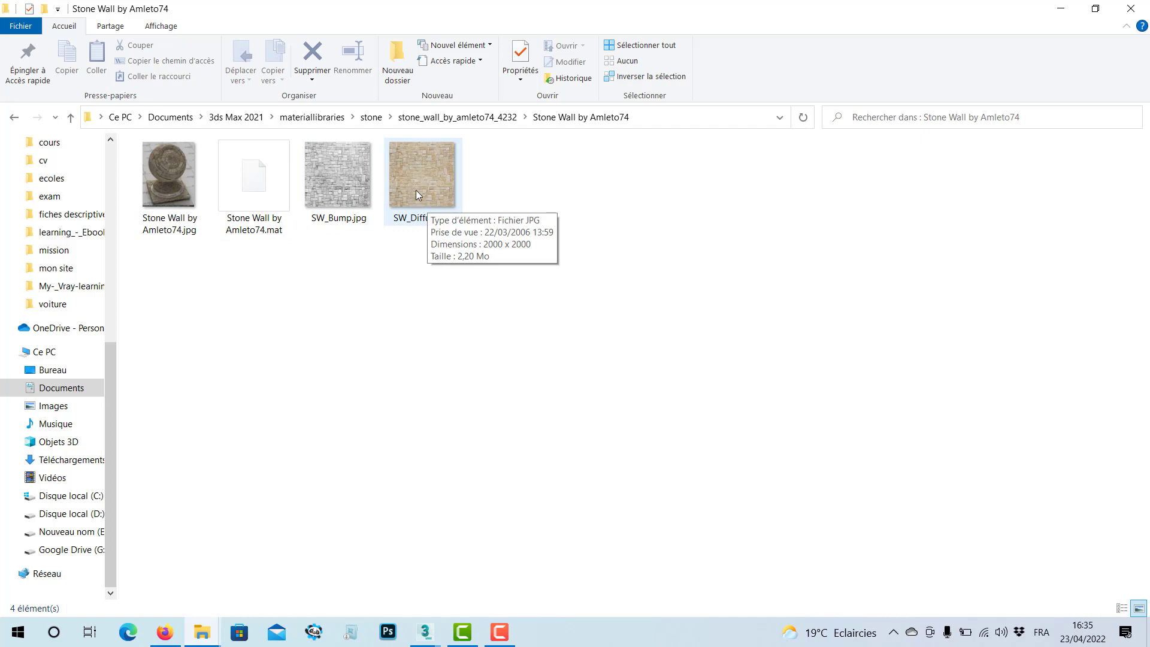
pyautogui.moveTo(427, 188); pyautogui.dragTo(698, 396)
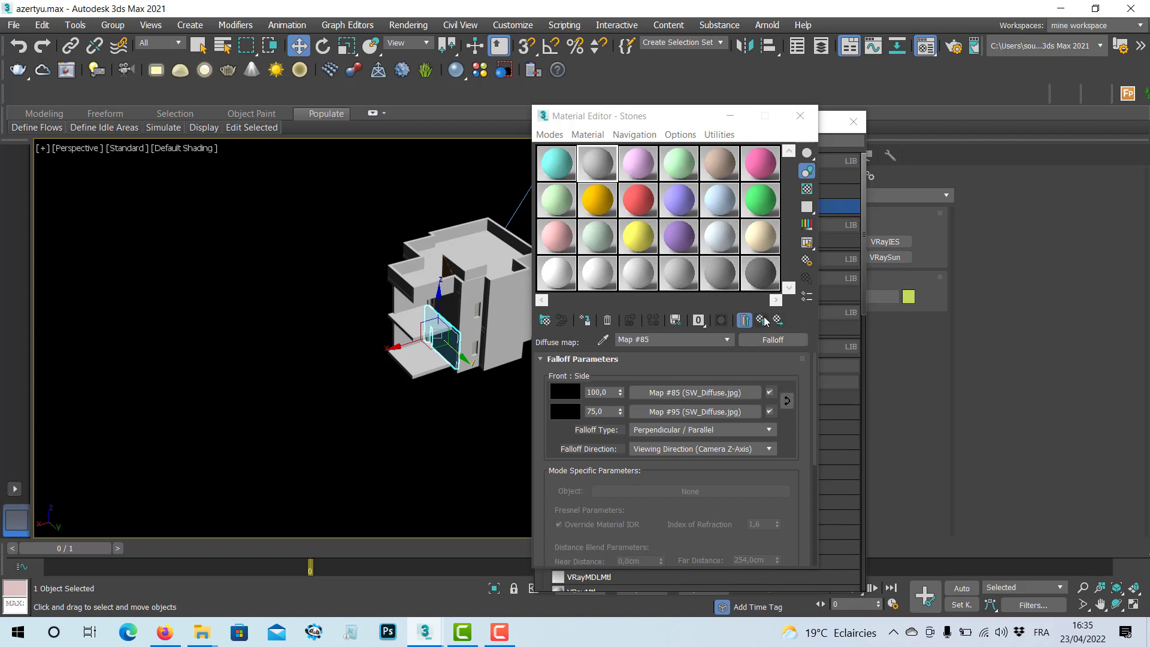
pyautogui.press('Up')
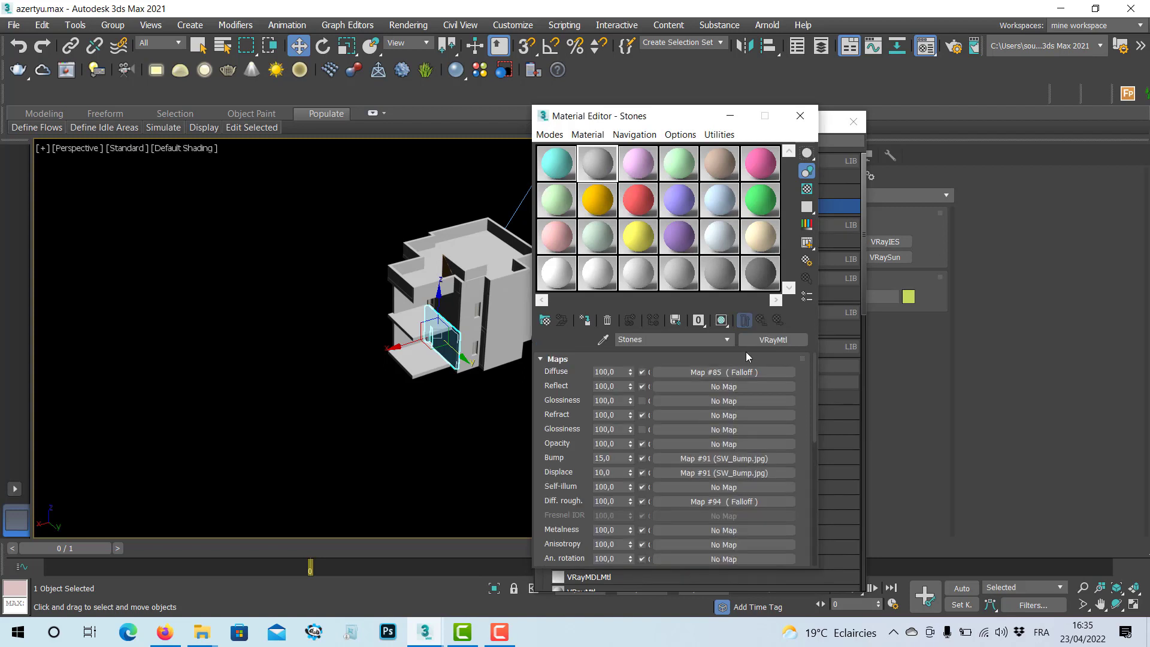
# Start a General Bitmap map for the diffuse channel of the VRayMtl in the third sample slot
pyautogui.click(638, 166)
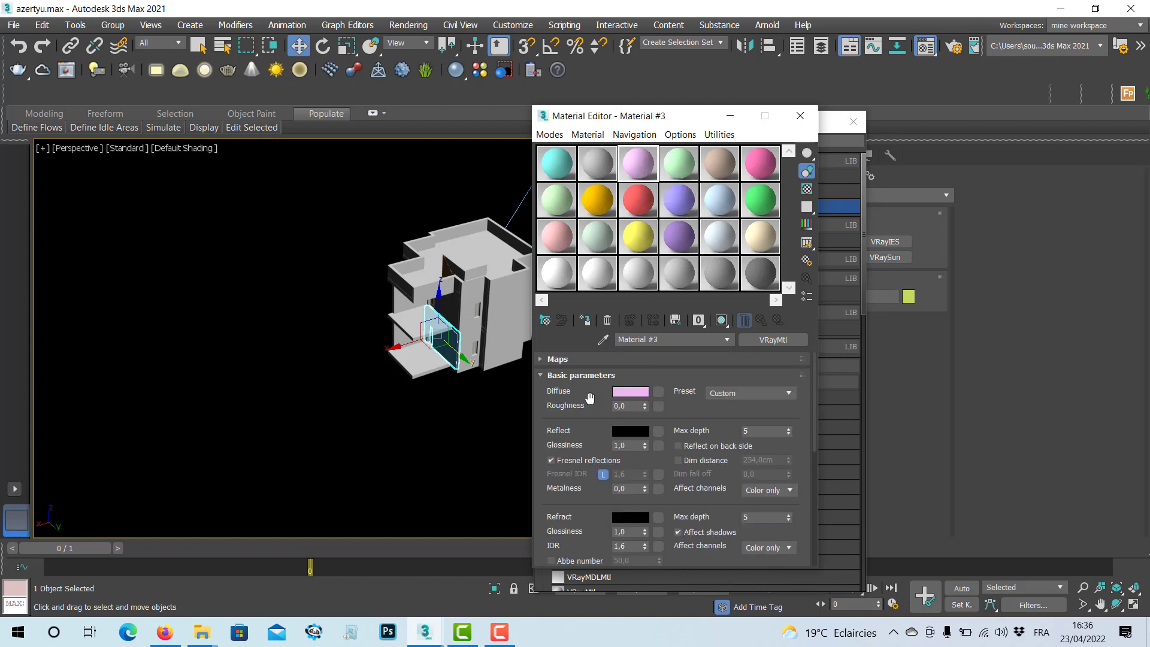
pyautogui.click(659, 395)
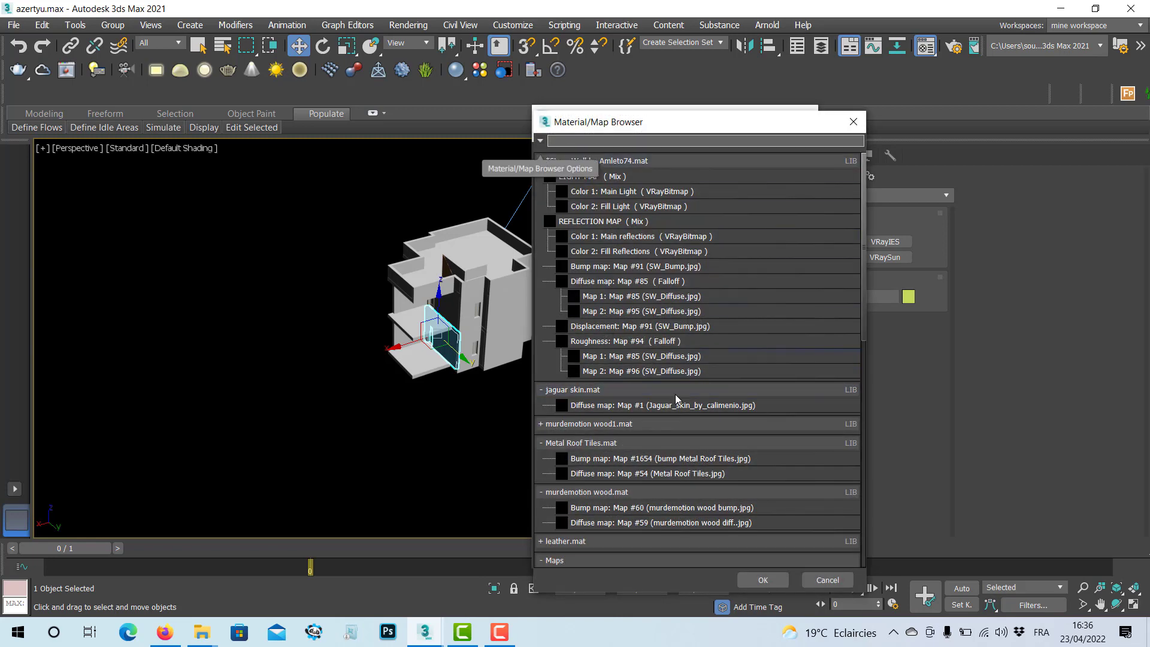
pyautogui.click(828, 580)
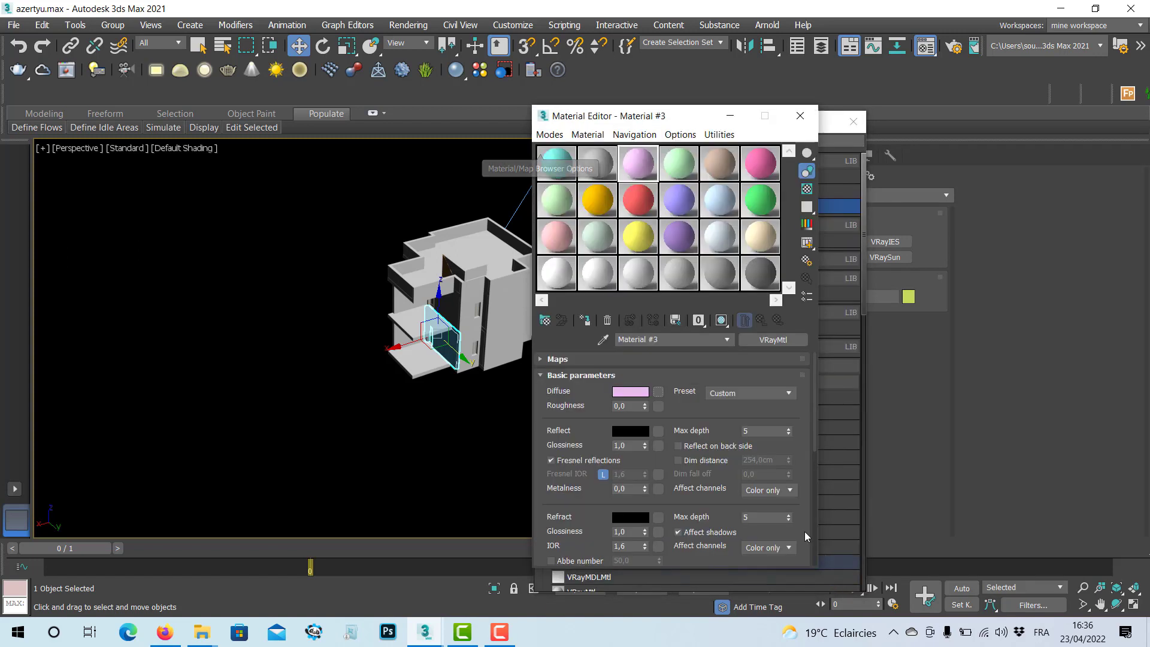
pyautogui.click(658, 393)
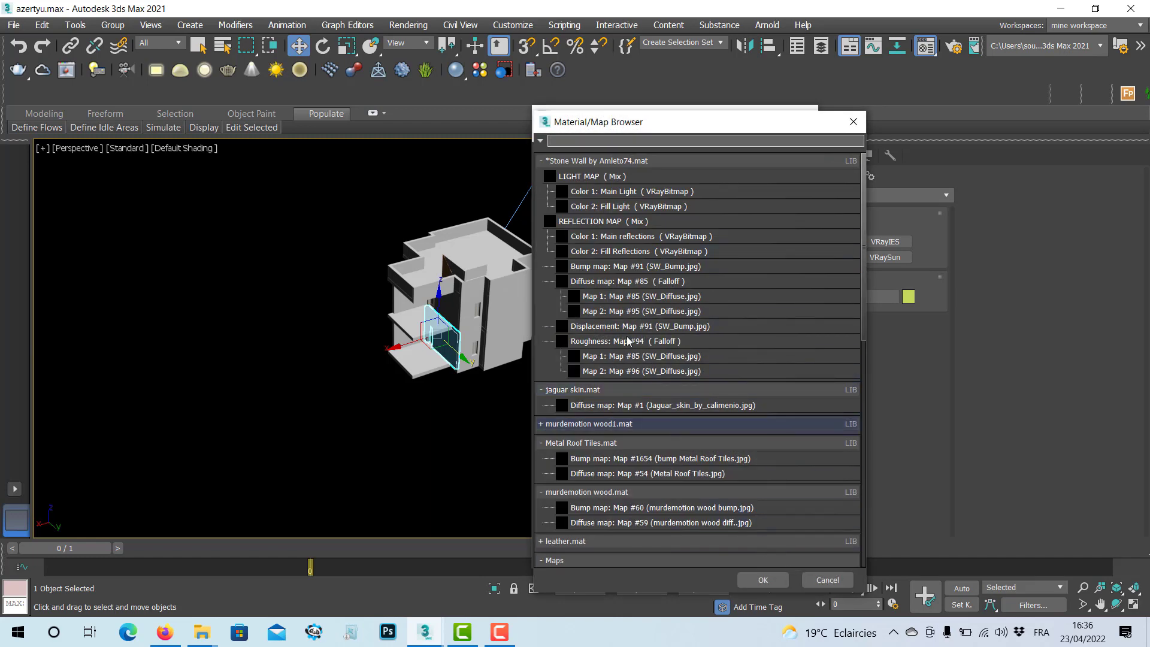
pyautogui.click(542, 162)
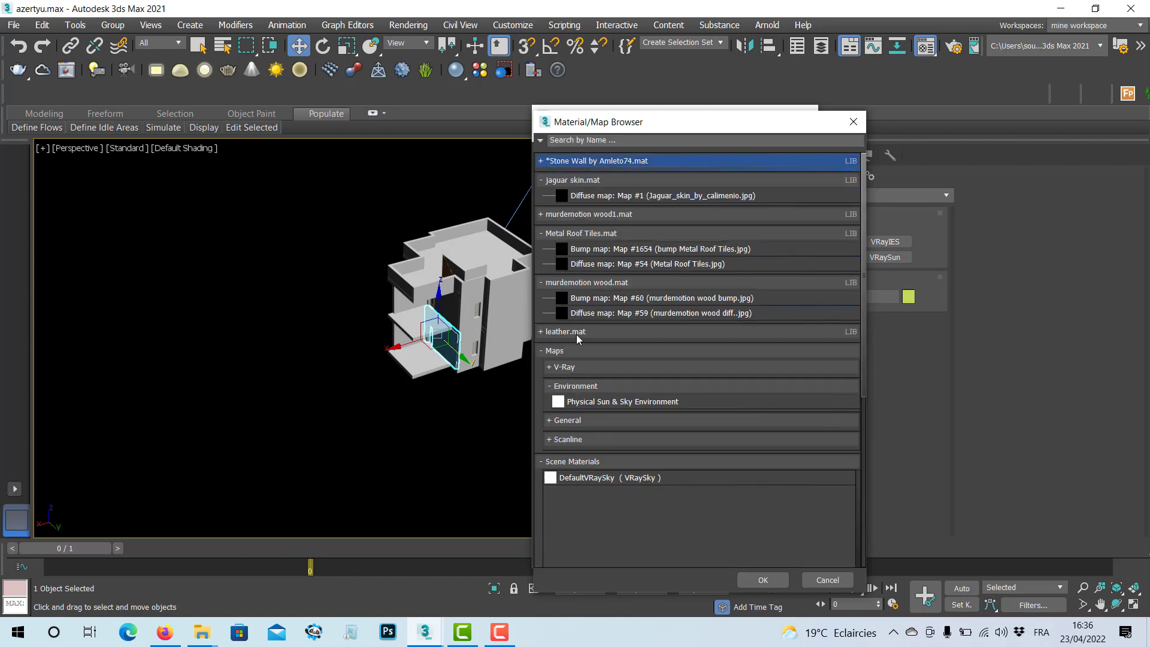
pyautogui.click(558, 426)
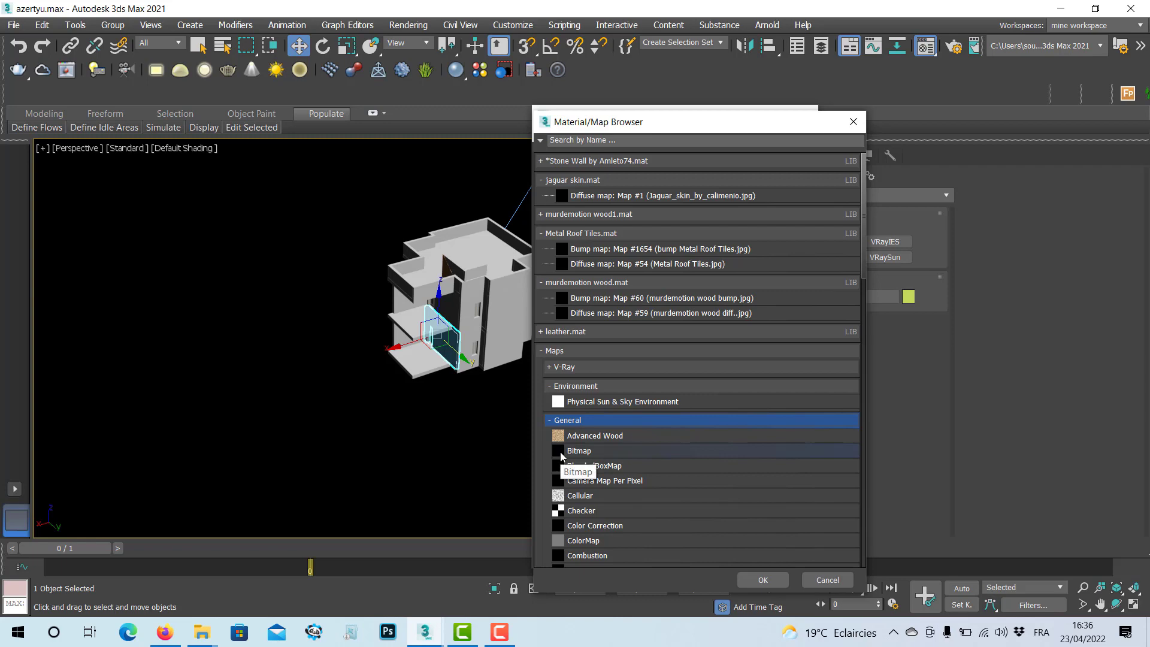
pyautogui.doubleClick(562, 454)
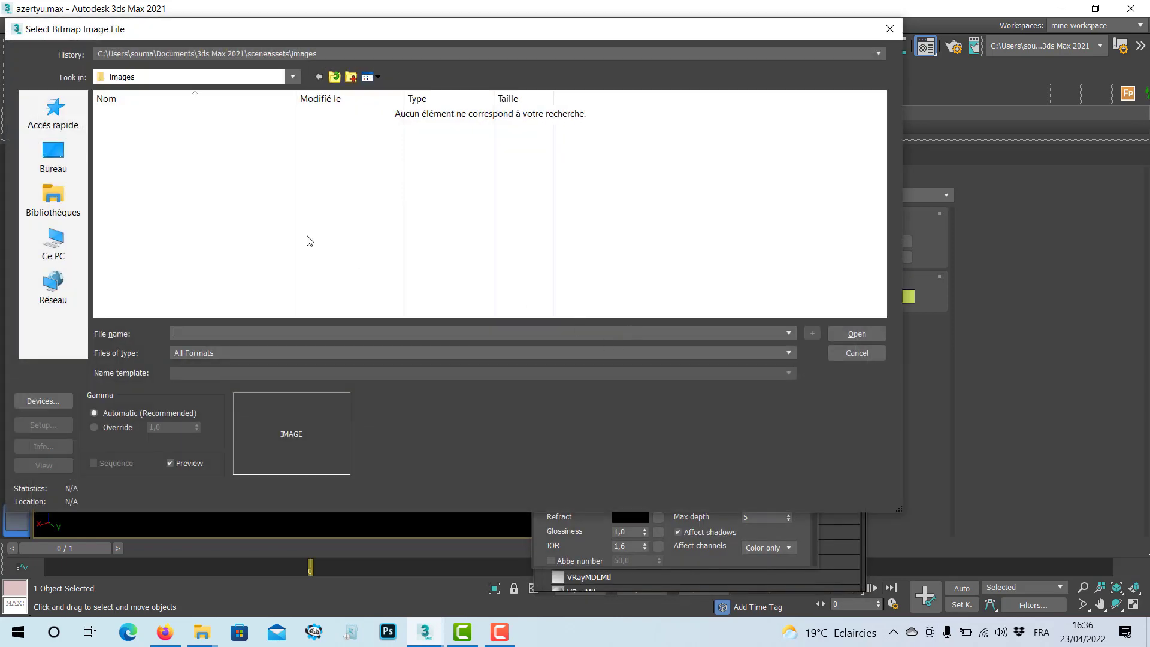
# Browse from Documents to the Stone Wall by Amleto74 folder inside 3ds Max 2021's materiallibraries, under stone and stone_wall_by_amleto74_4232
pyautogui.click(68, 216)
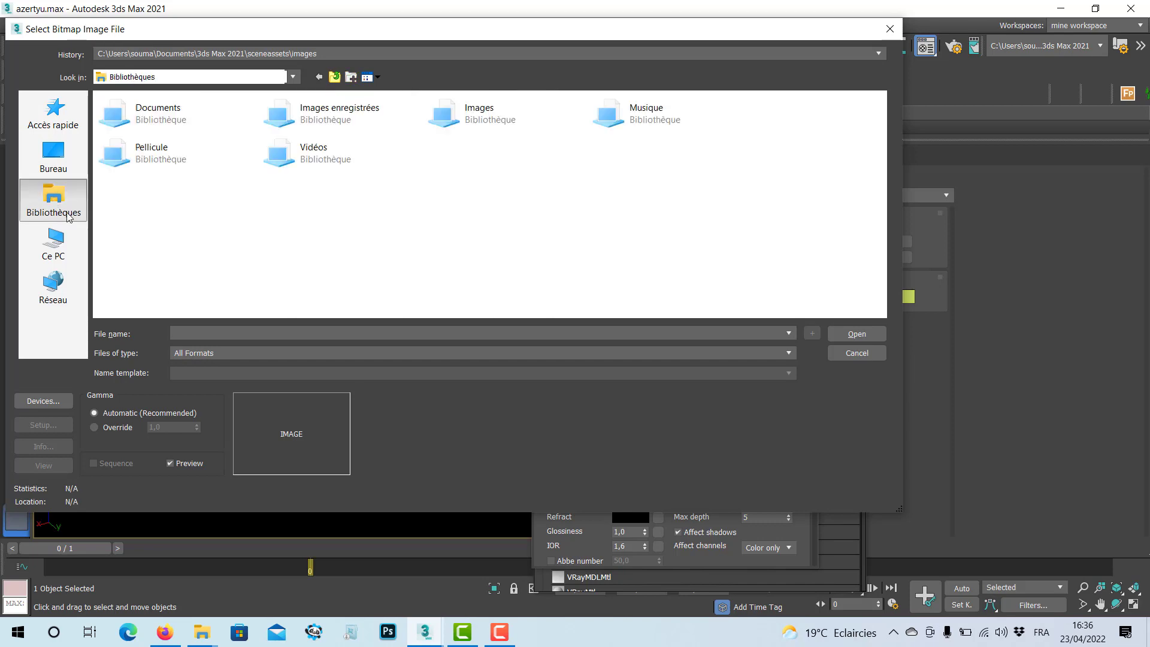
pyautogui.doubleClick(161, 114)
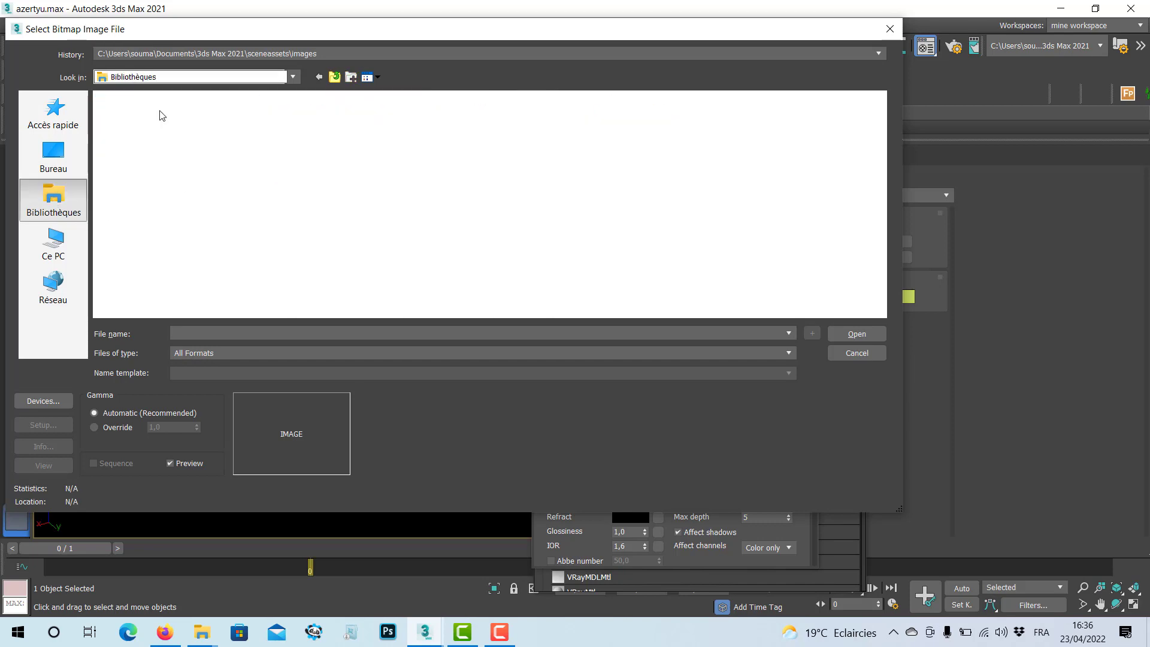
pyautogui.doubleClick(151, 129)
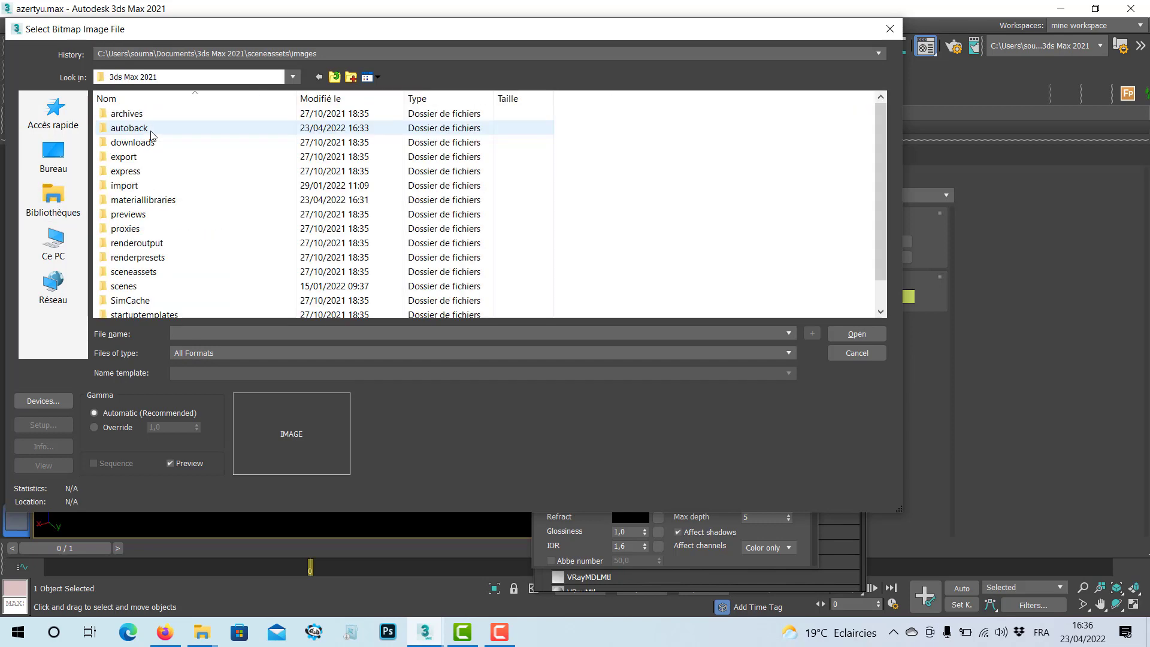
pyautogui.doubleClick(150, 201)
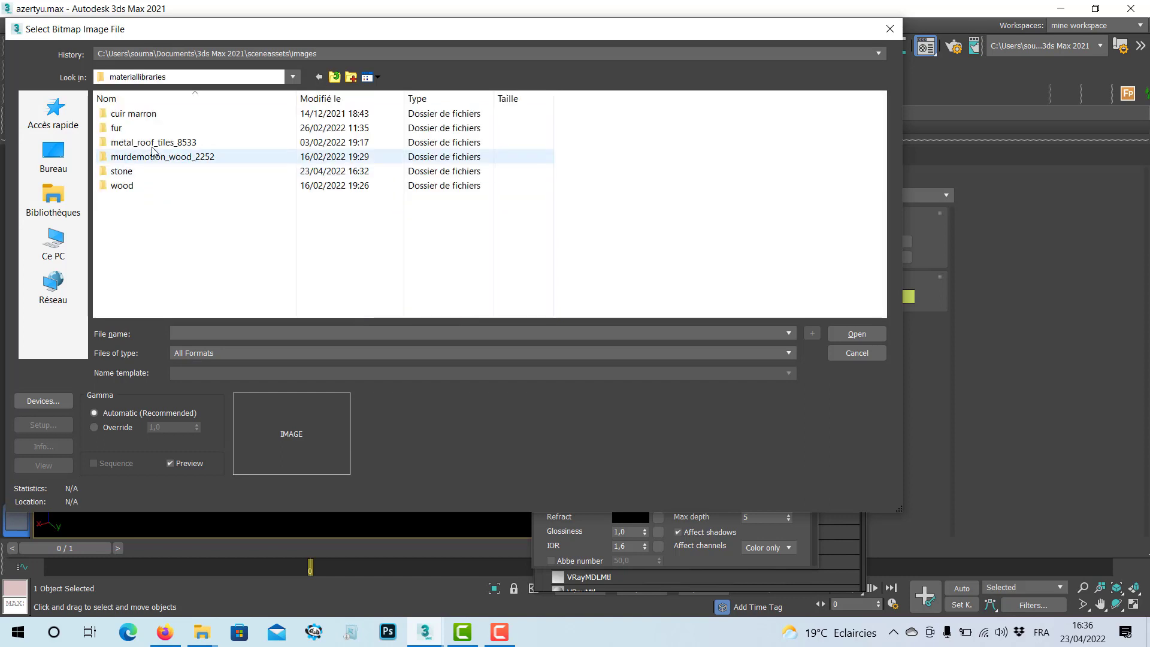
pyautogui.doubleClick(141, 171)
pyautogui.click(185, 114)
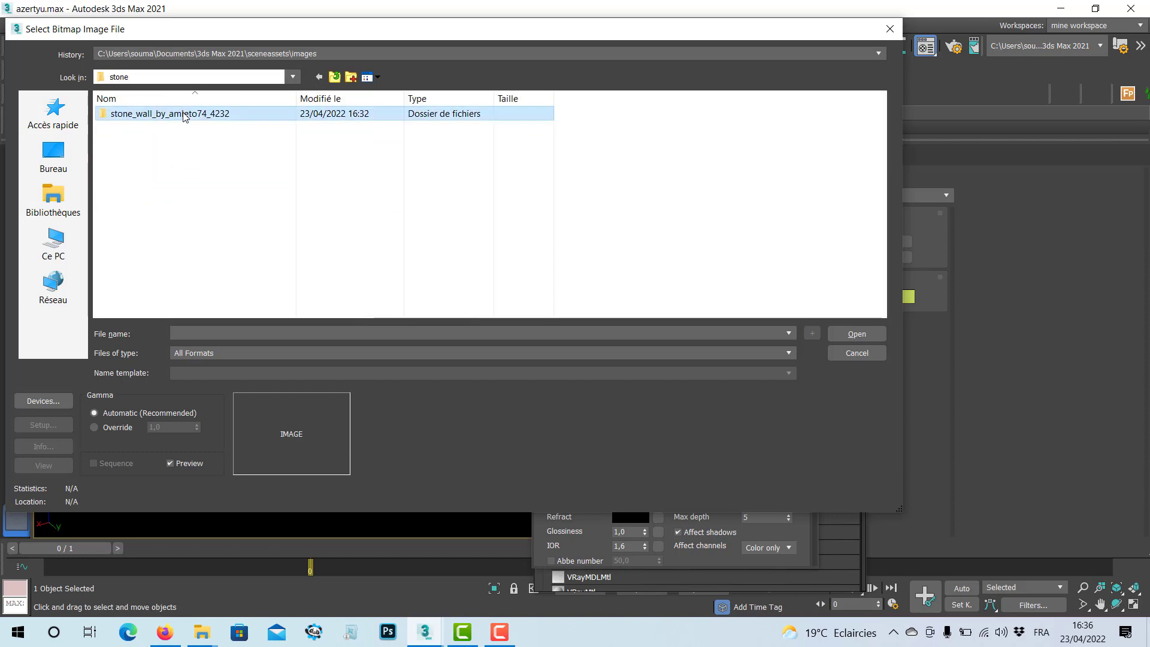
pyautogui.doubleClick(185, 113)
pyautogui.doubleClick(179, 113)
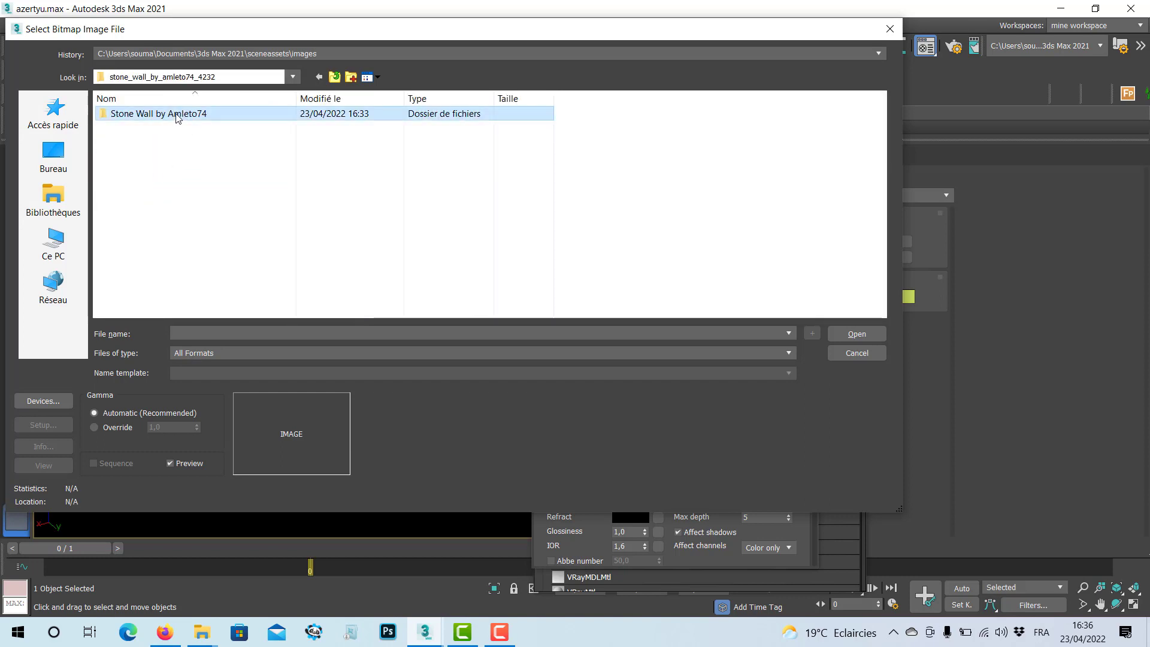
# Show the folder's images as large thumbnails and load SW_Diffuse.jpg as the diffuse bitmap
pyautogui.rightClick(281, 219)
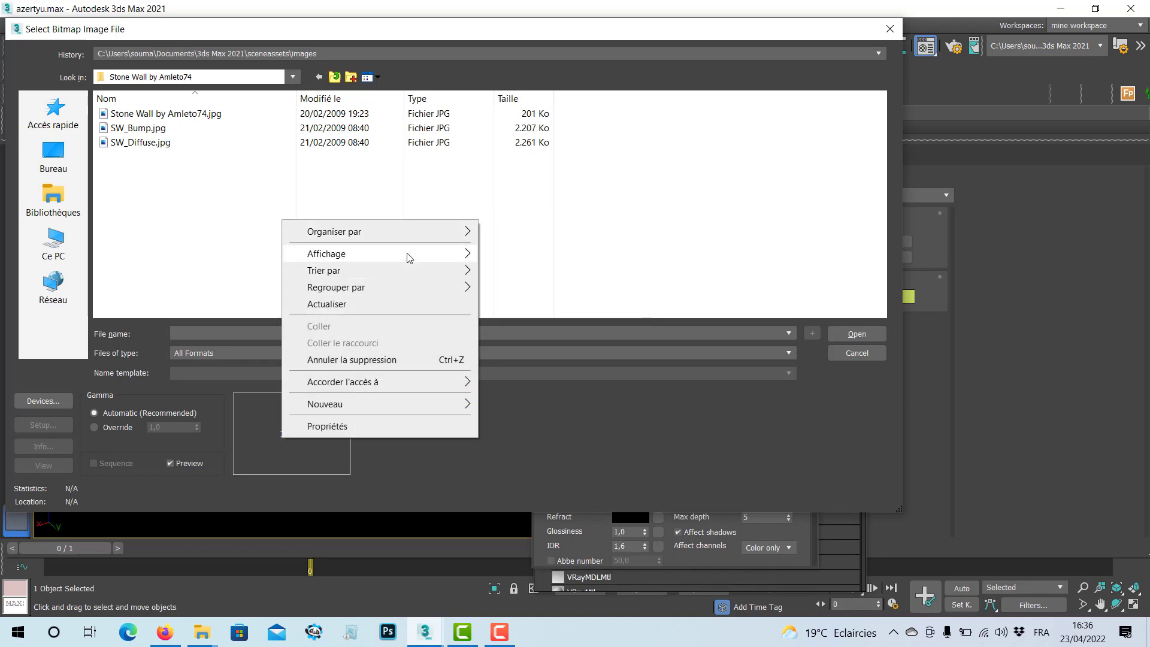
pyautogui.moveTo(409, 258)
pyautogui.click(497, 254)
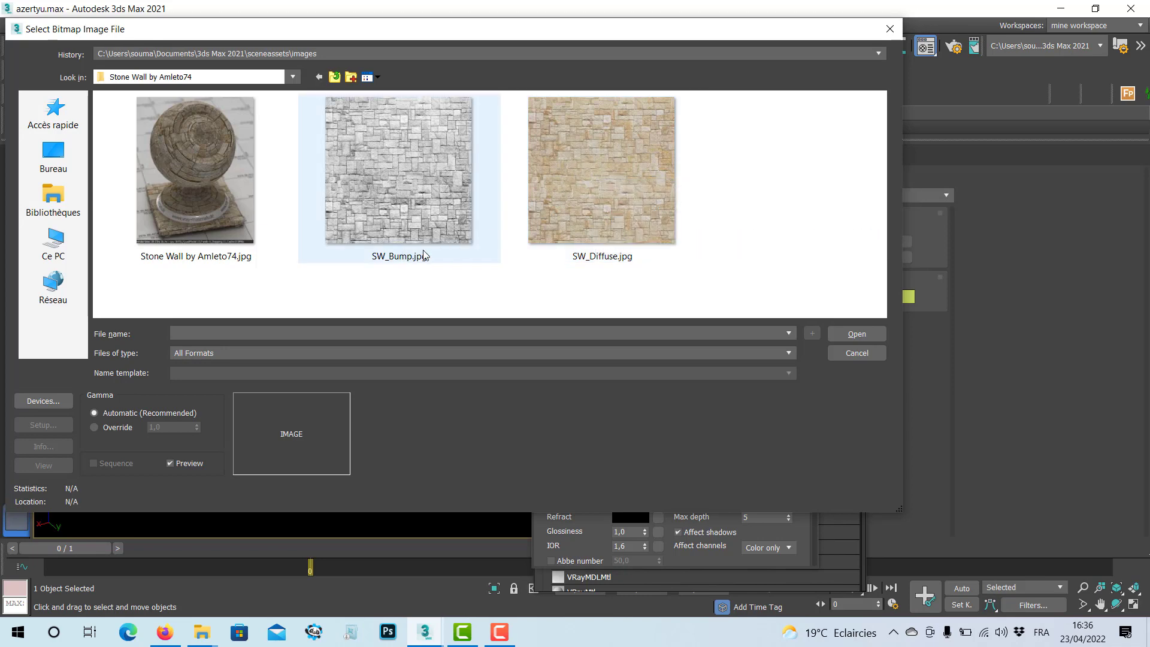
pyautogui.click(572, 189)
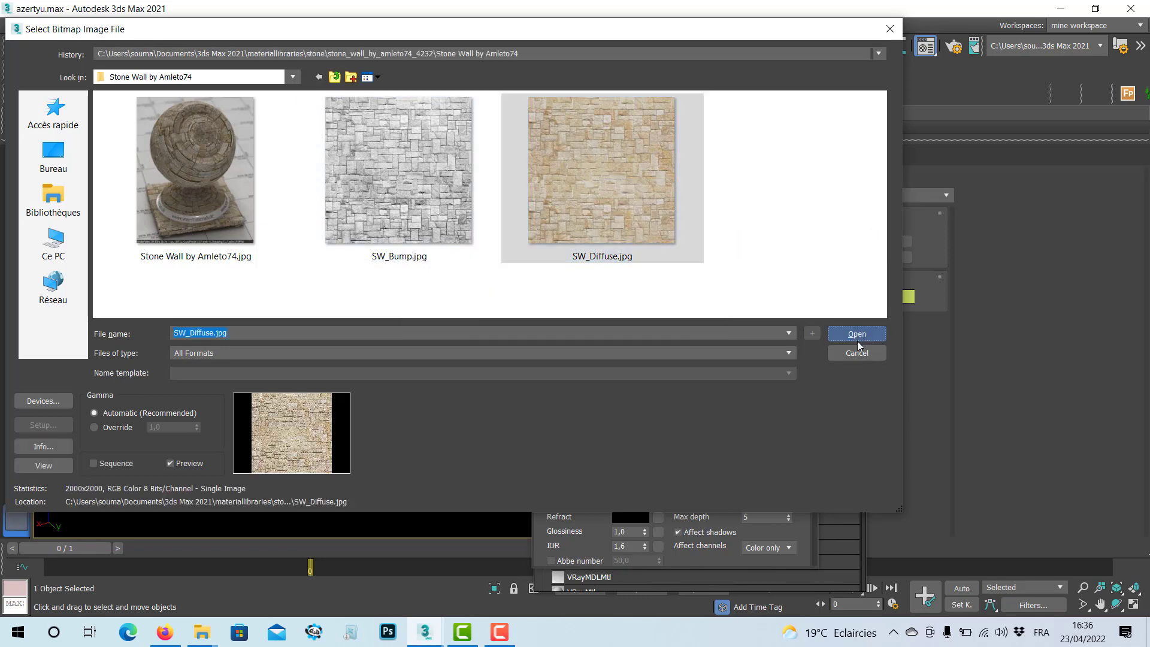
pyautogui.click(857, 335)
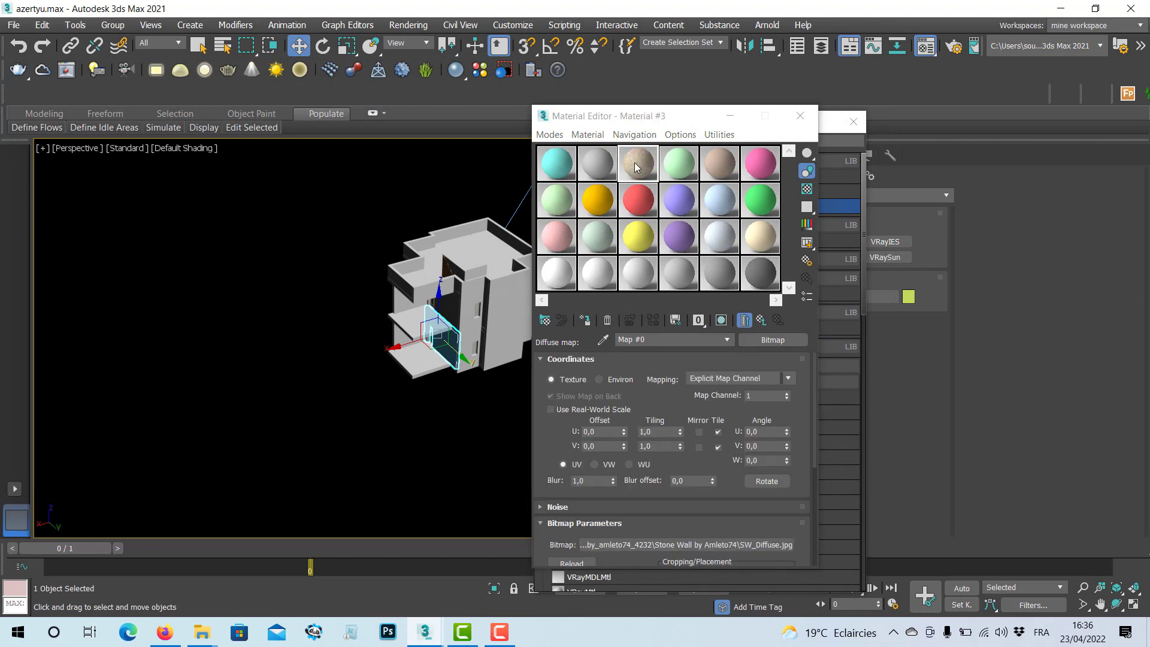
# Open a magnified preview of the third sample, place the Material Editor beside it and return to the parent material
pyautogui.doubleClick(634, 163)
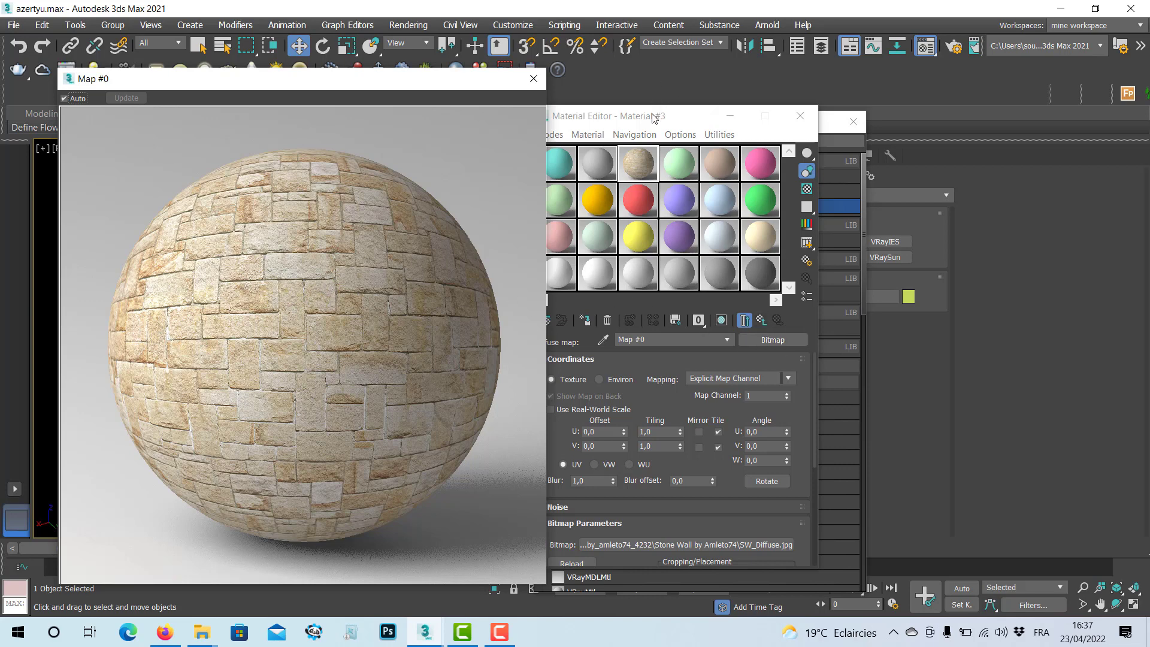
pyautogui.moveTo(655, 118); pyautogui.dragTo(786, 106)
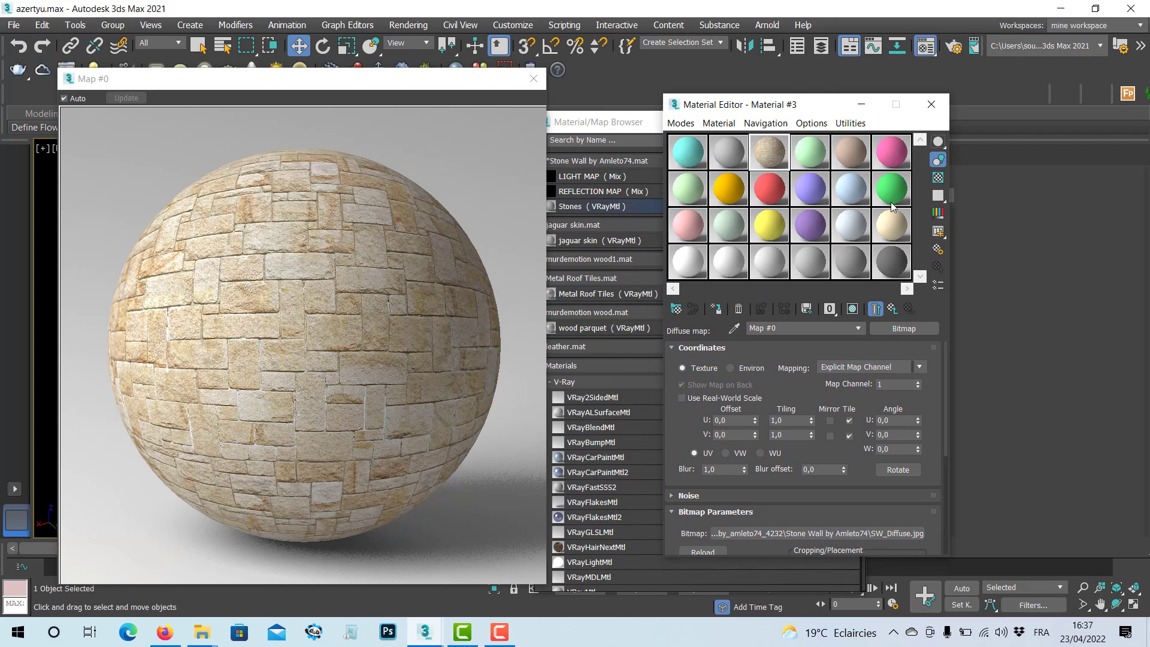
pyautogui.click(894, 309)
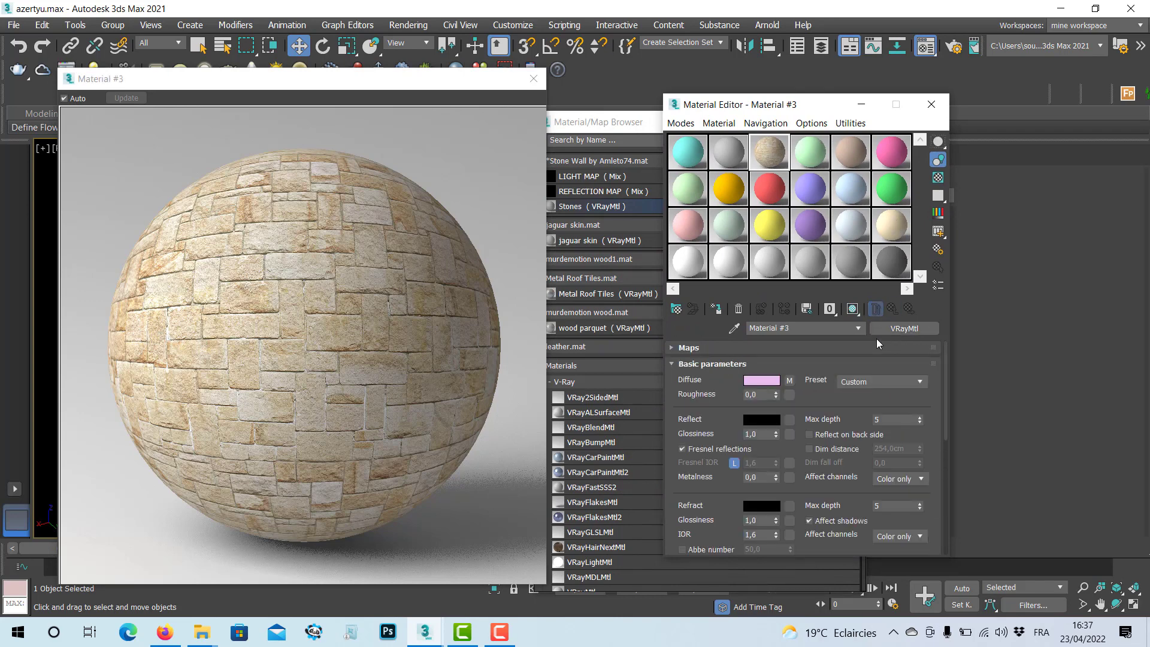
# Assign SW_Bump.jpg as a Bitmap map to the Bump channel of Material #3
pyautogui.click(672, 349)
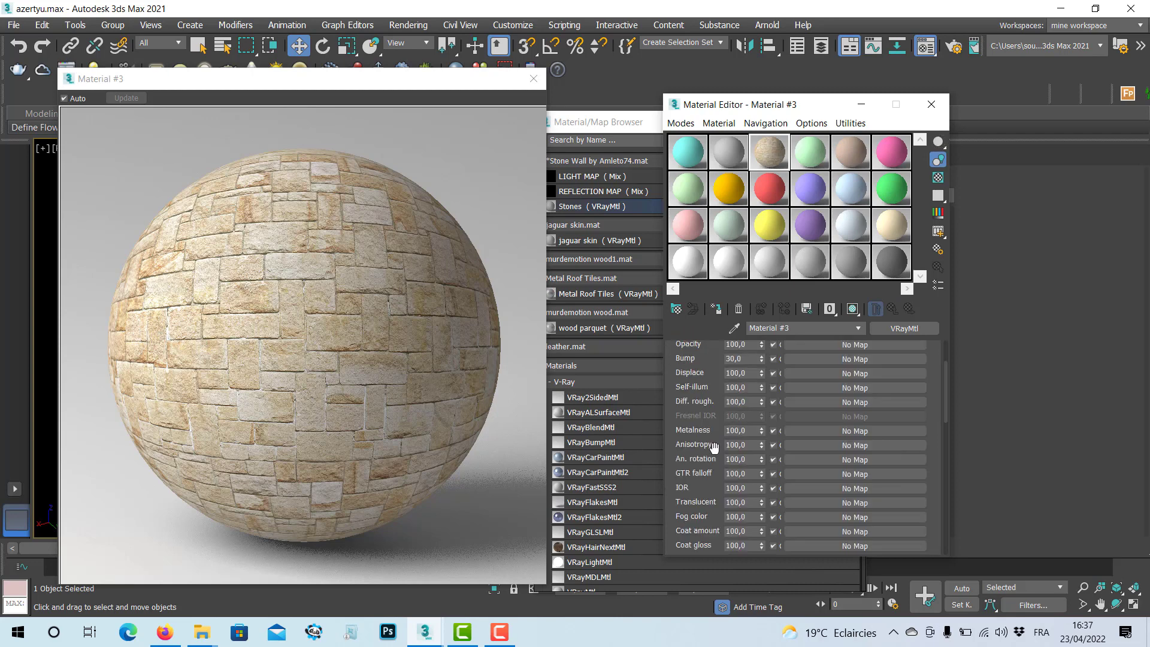
pyautogui.click(825, 358)
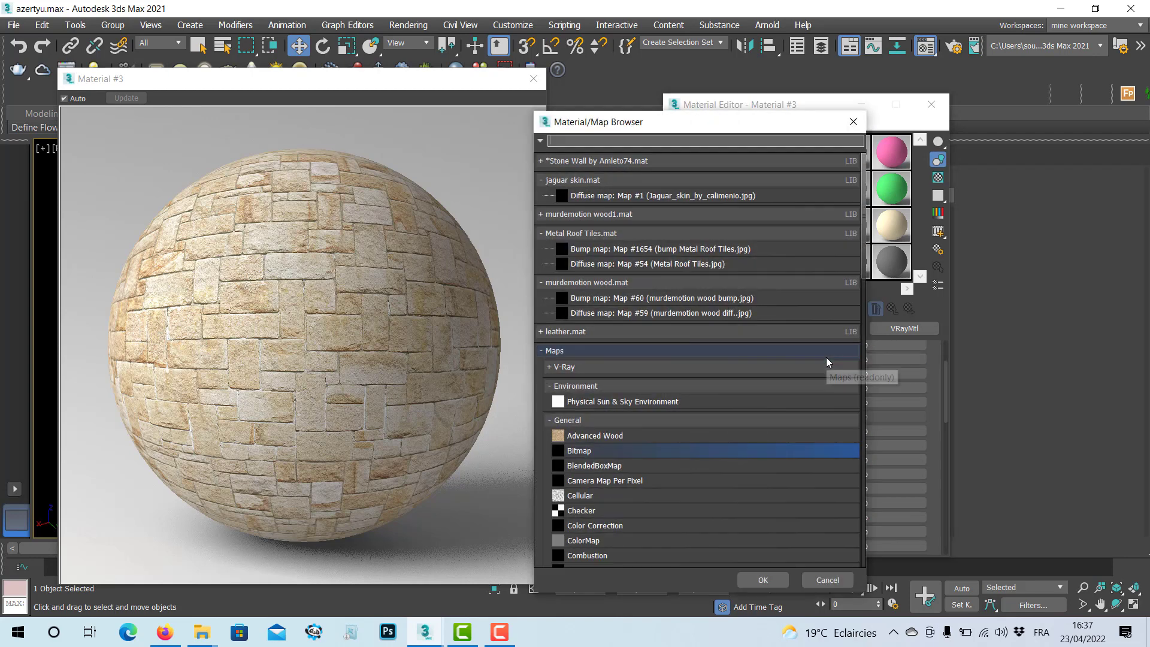
pyautogui.doubleClick(575, 451)
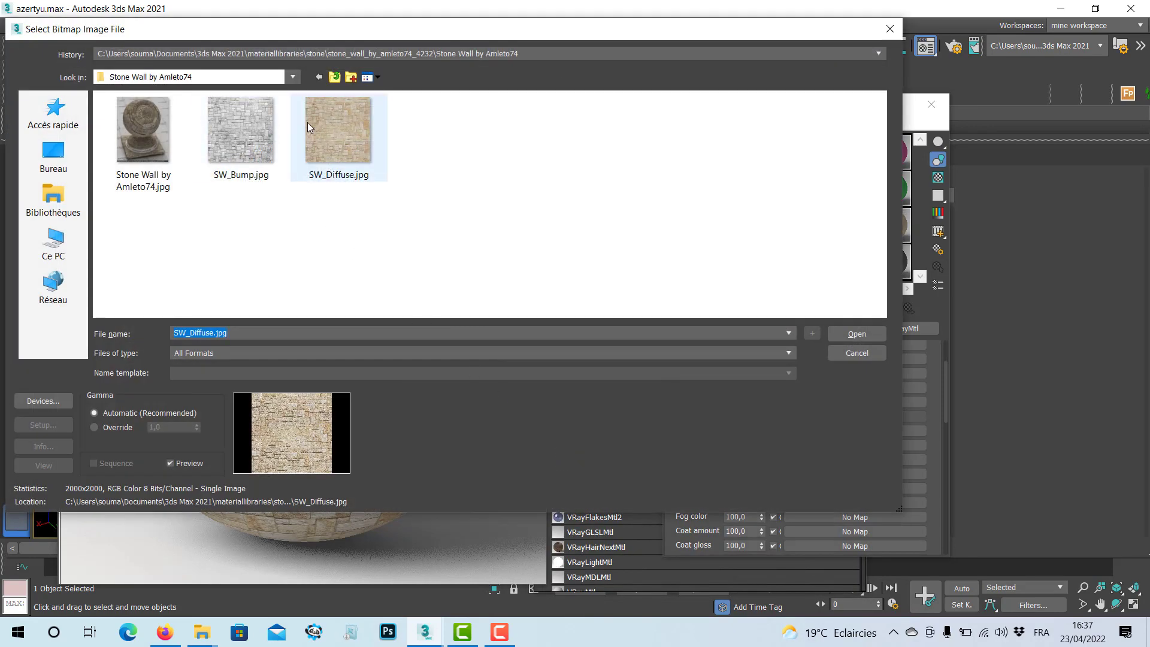
pyautogui.click(239, 131)
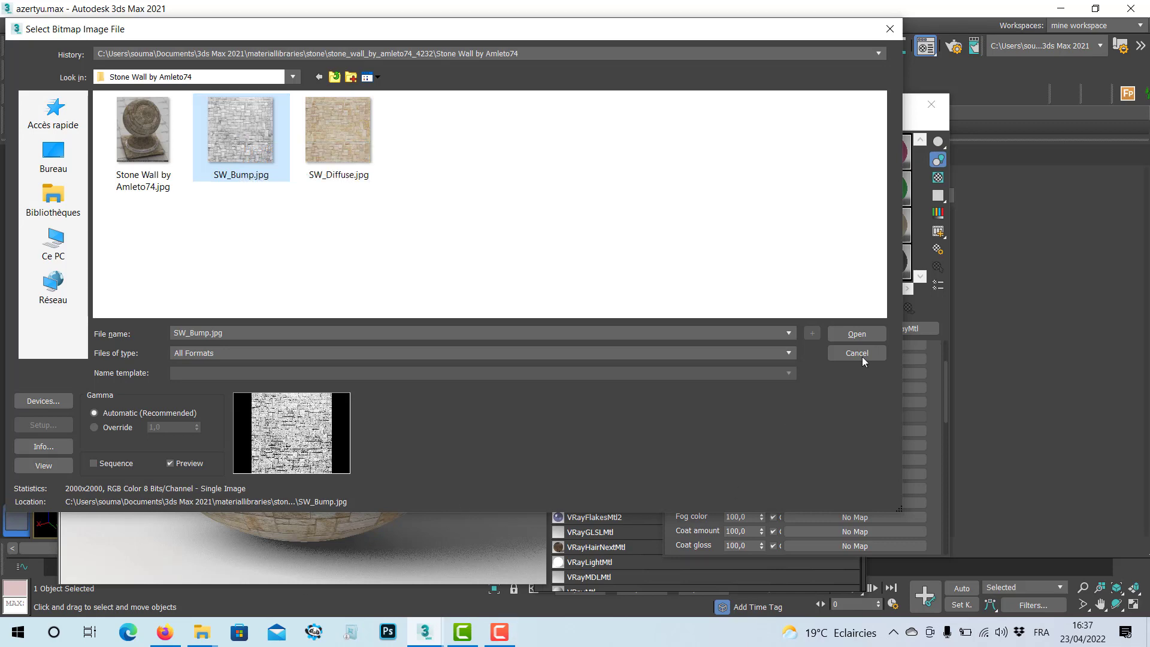
pyautogui.click(856, 333)
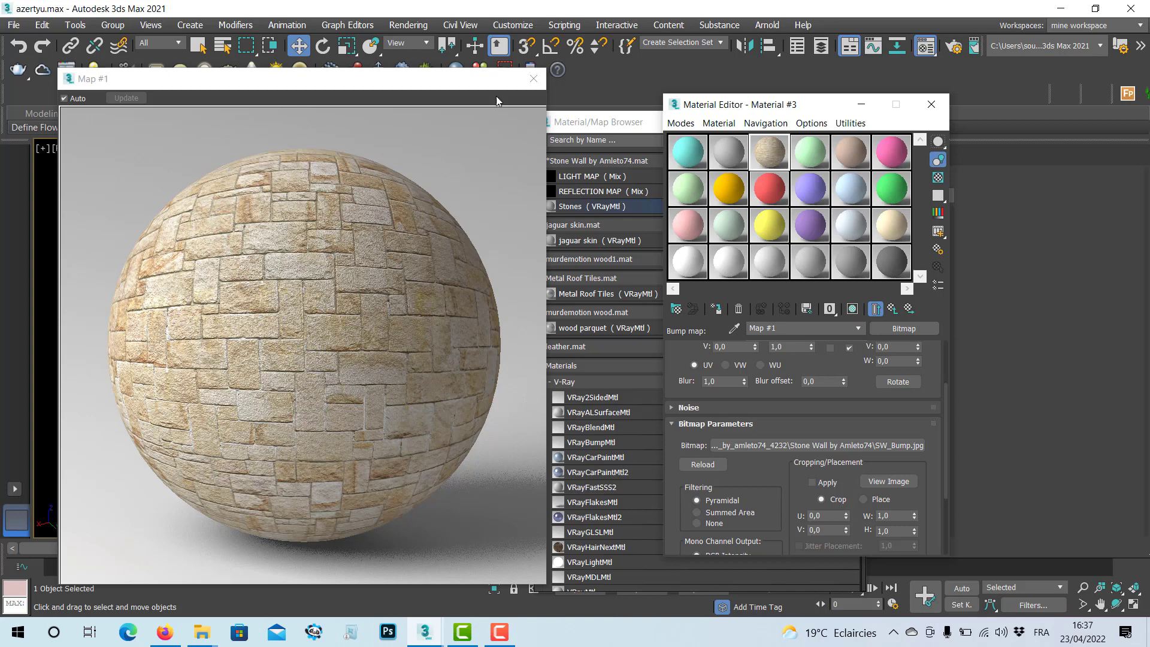
# Close the magnified material preview and the Material/Map Browser
pyautogui.click(533, 79)
pyautogui.moveTo(589, 124); pyautogui.dragTo(449, 153)
pyautogui.click(715, 149)
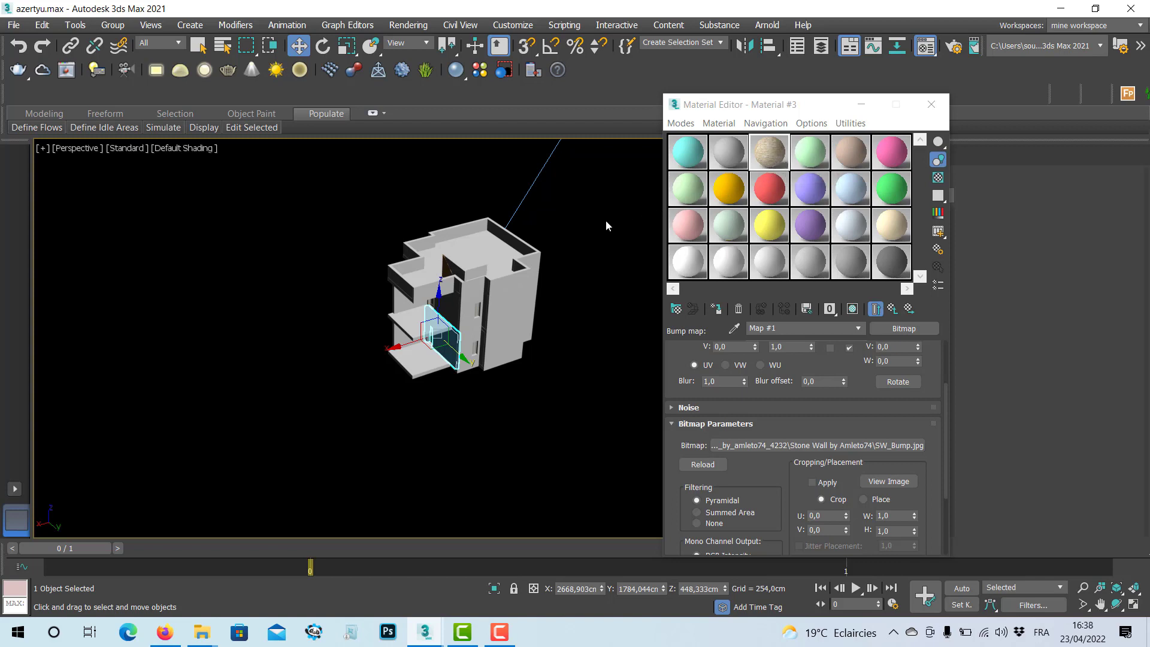
# Switch to the VRayCam001 view, select the wall with the window openings and isolate it
pyautogui.press('c')
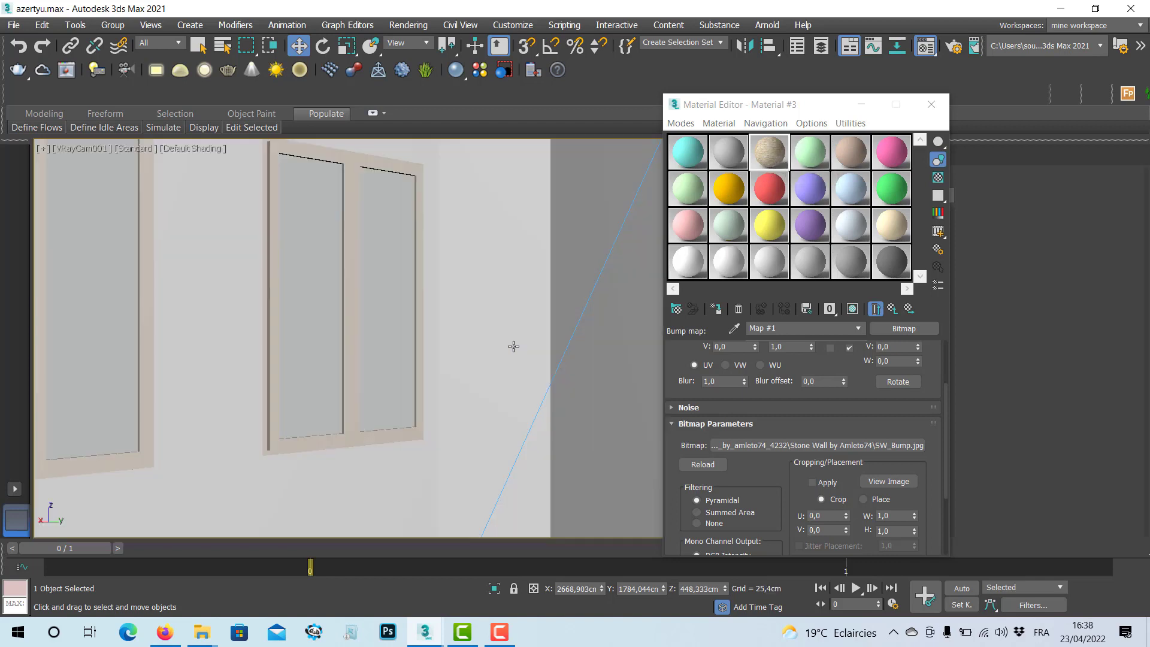
pyautogui.click(357, 364)
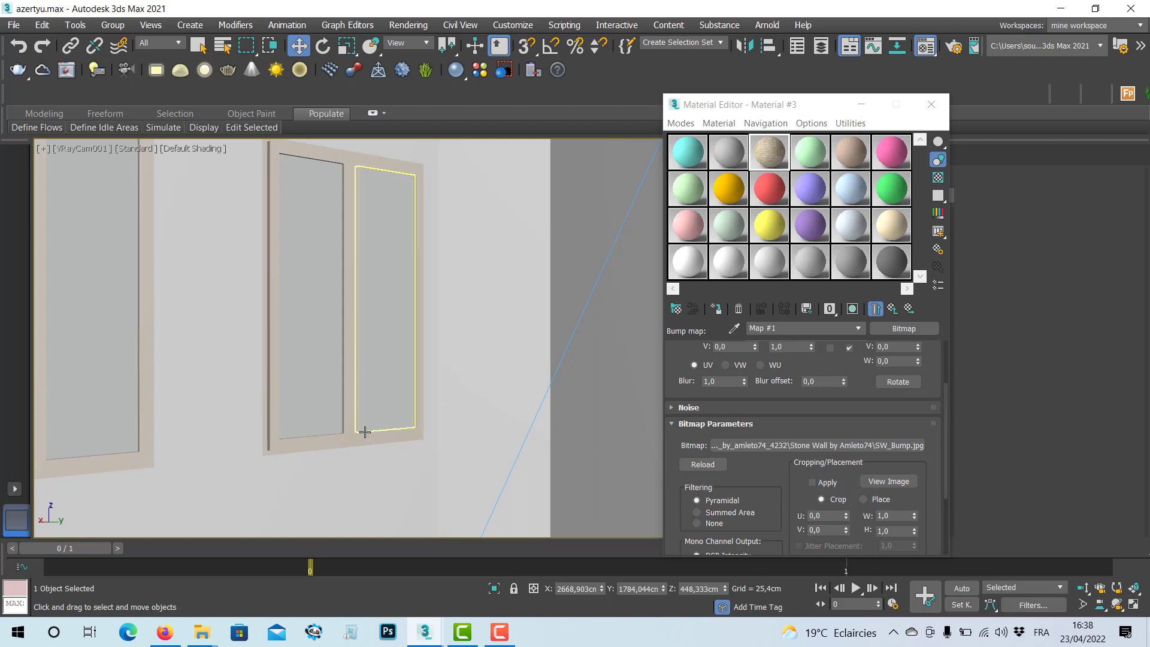
pyautogui.click(318, 434)
pyautogui.click(94, 179)
pyautogui.click(67, 152)
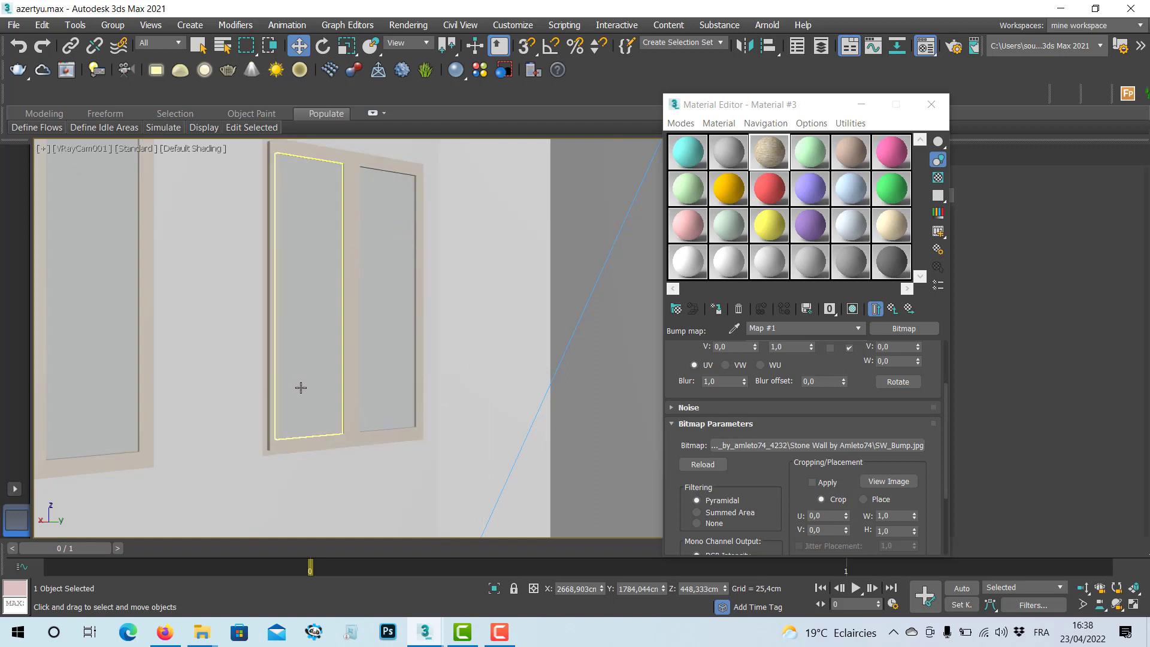
pyautogui.click(339, 481)
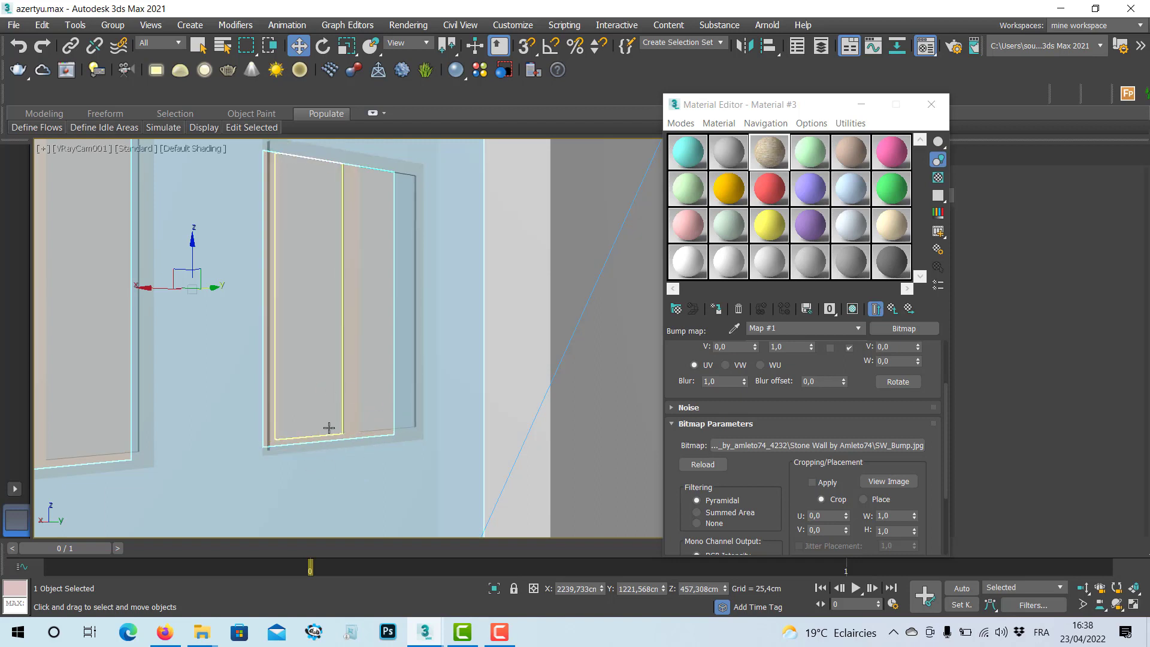
pyautogui.click(494, 589)
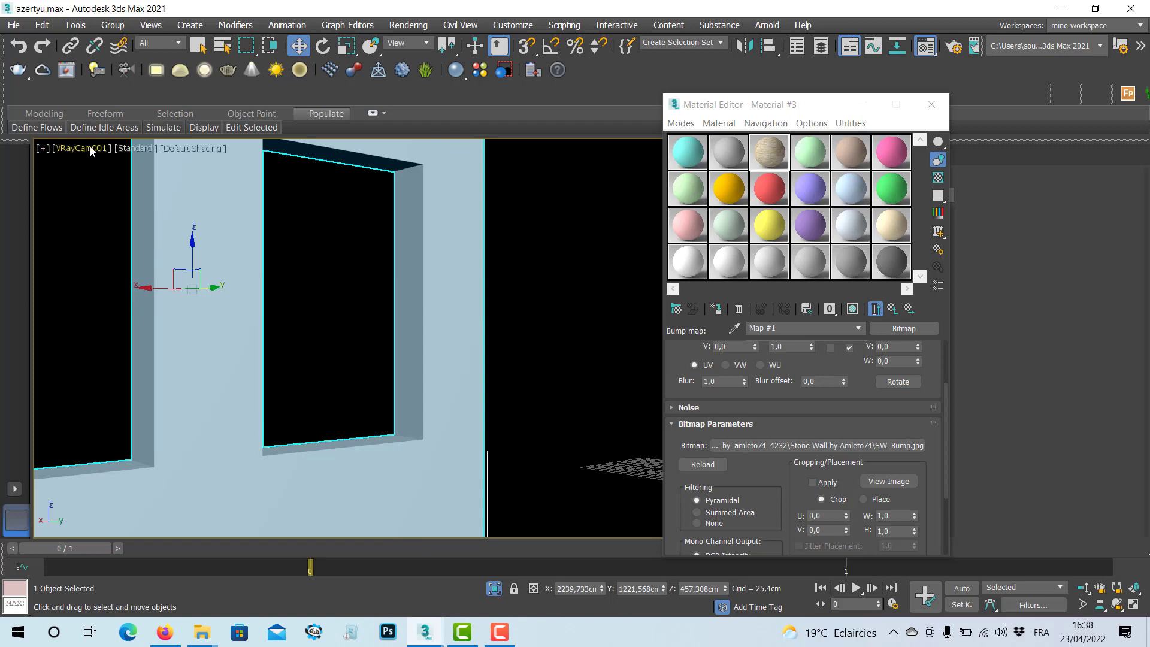
# Show the whole isolated wall in the Perspective view and close the Material Editor
pyautogui.press('p')
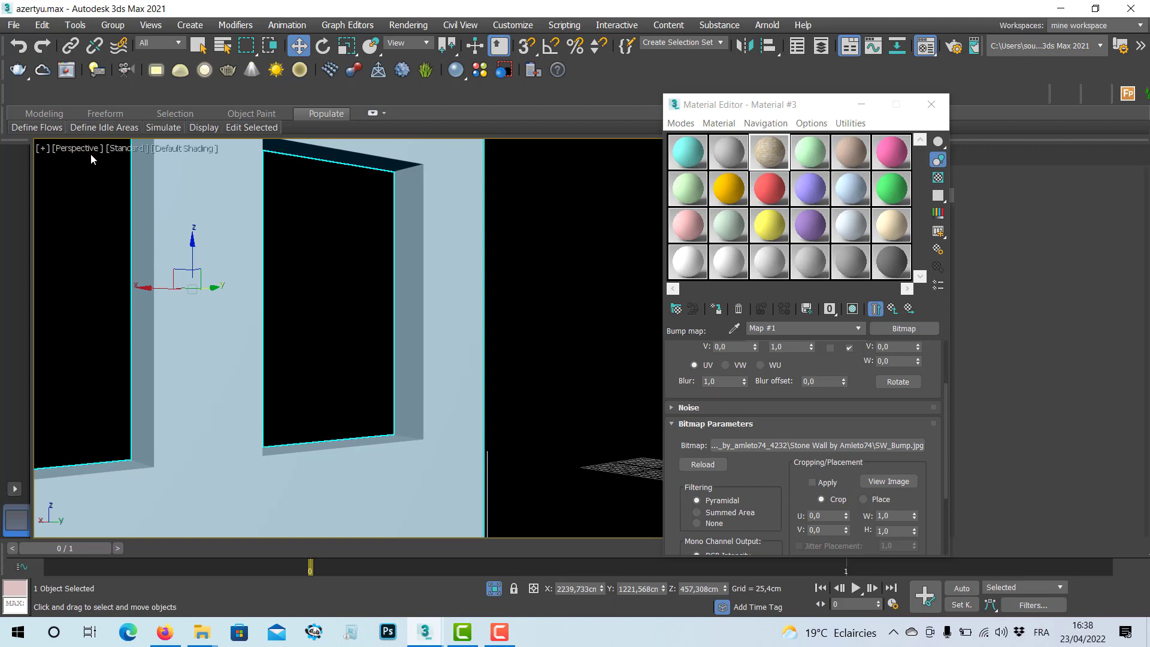
pyautogui.scroll(-10, 272, 353)
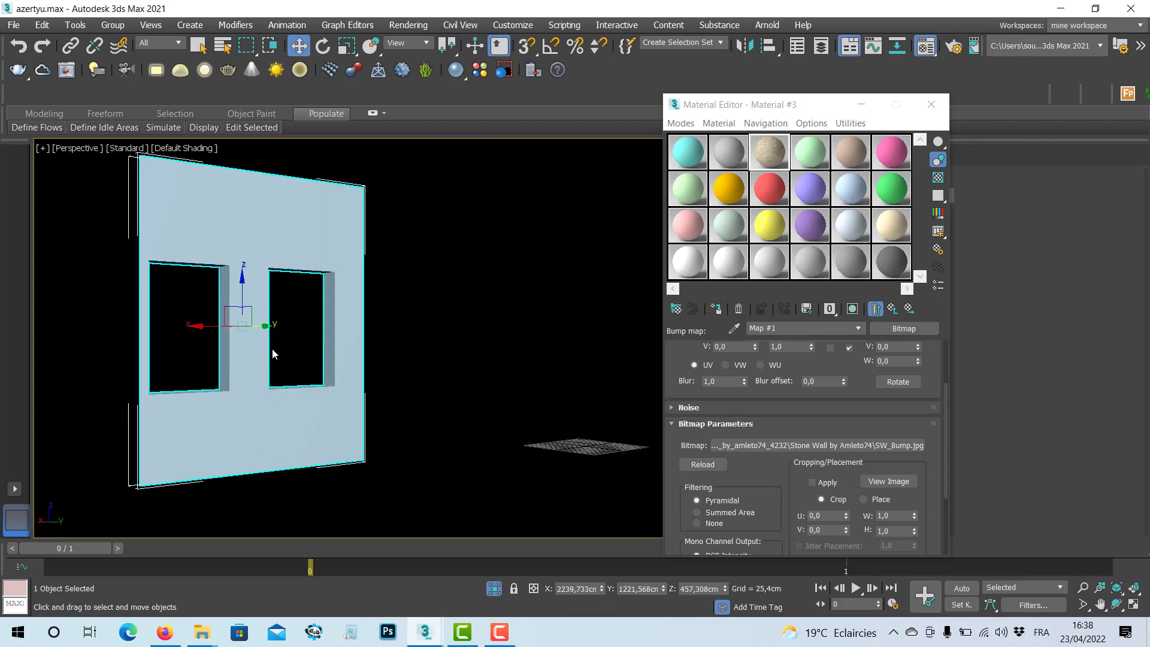
pyautogui.keyDown('alt'); pyautogui.moveTo(279, 358); pyautogui.dragTo(347, 365, button='middle'); pyautogui.keyUp('alt')
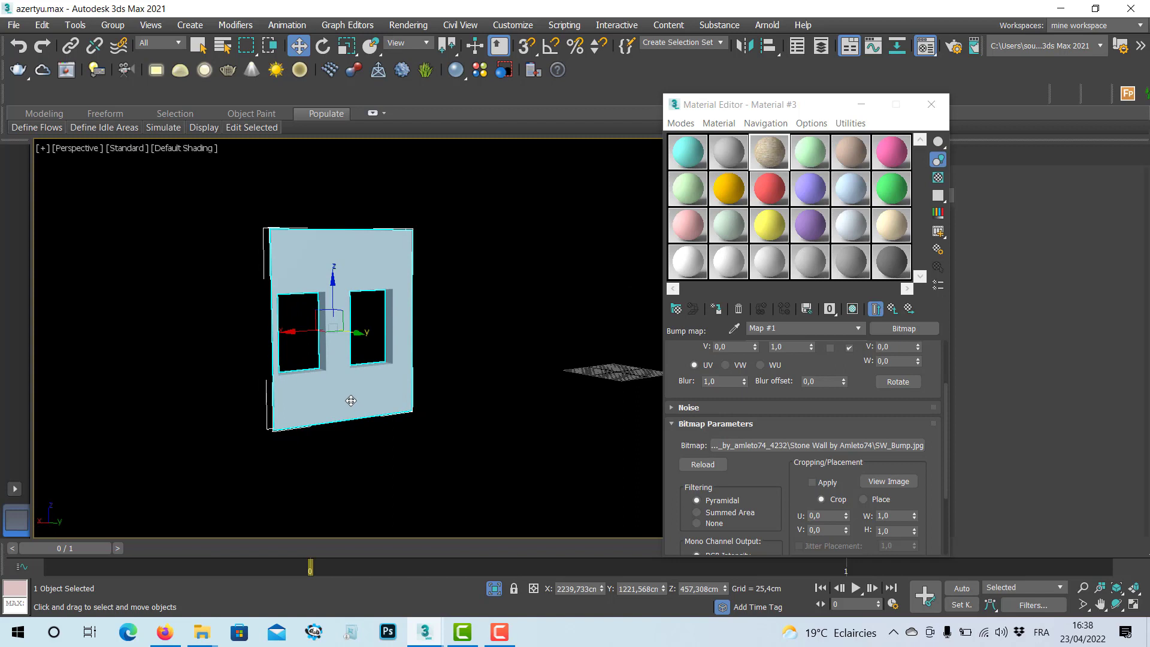
pyautogui.click(932, 106)
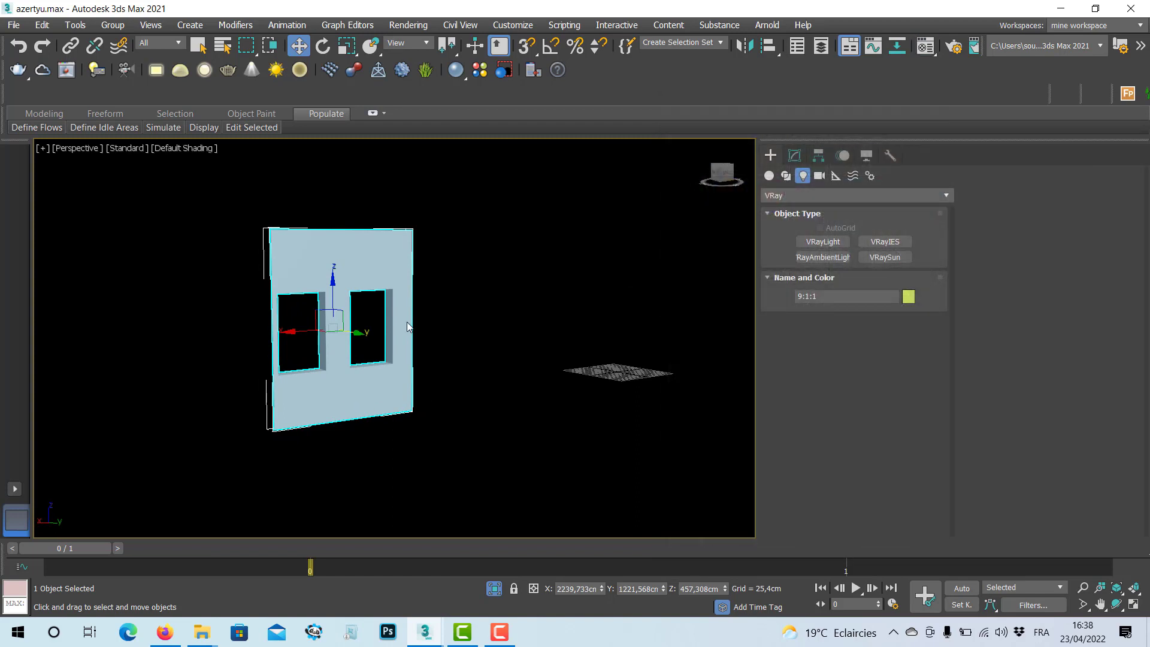
# Convert the isolated wall with the two window openings from an editable mesh to an Editable Poly
pyautogui.scroll(2, 370, 368)
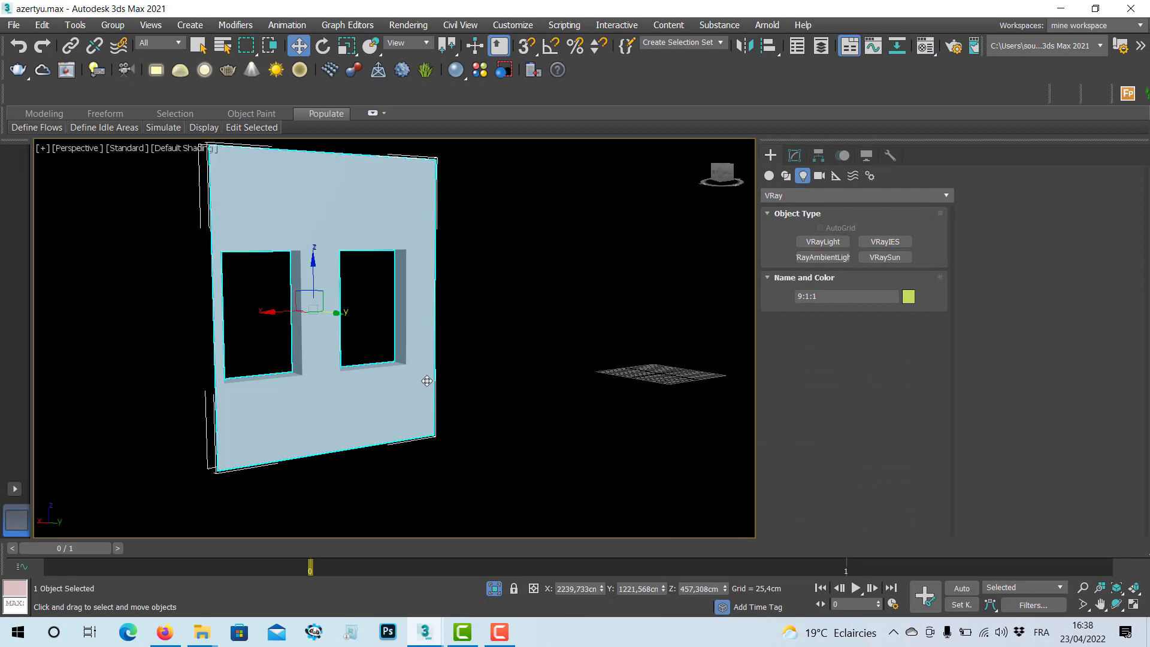
pyautogui.press('m')
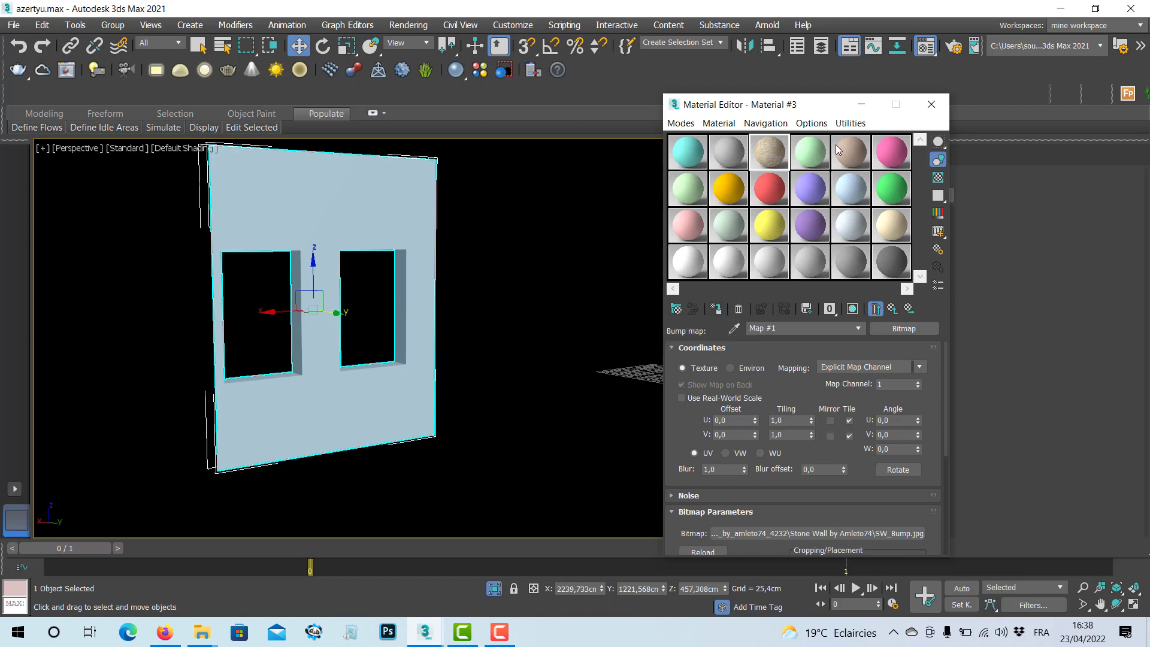
pyautogui.click(932, 105)
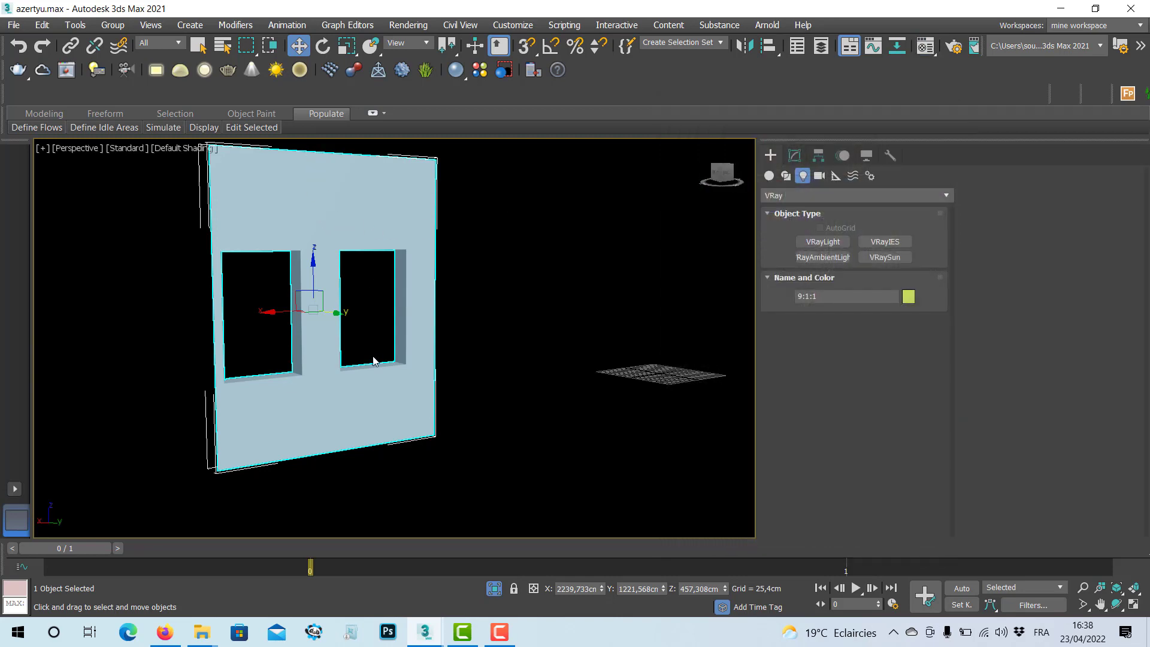
pyautogui.scroll(5, 293, 381)
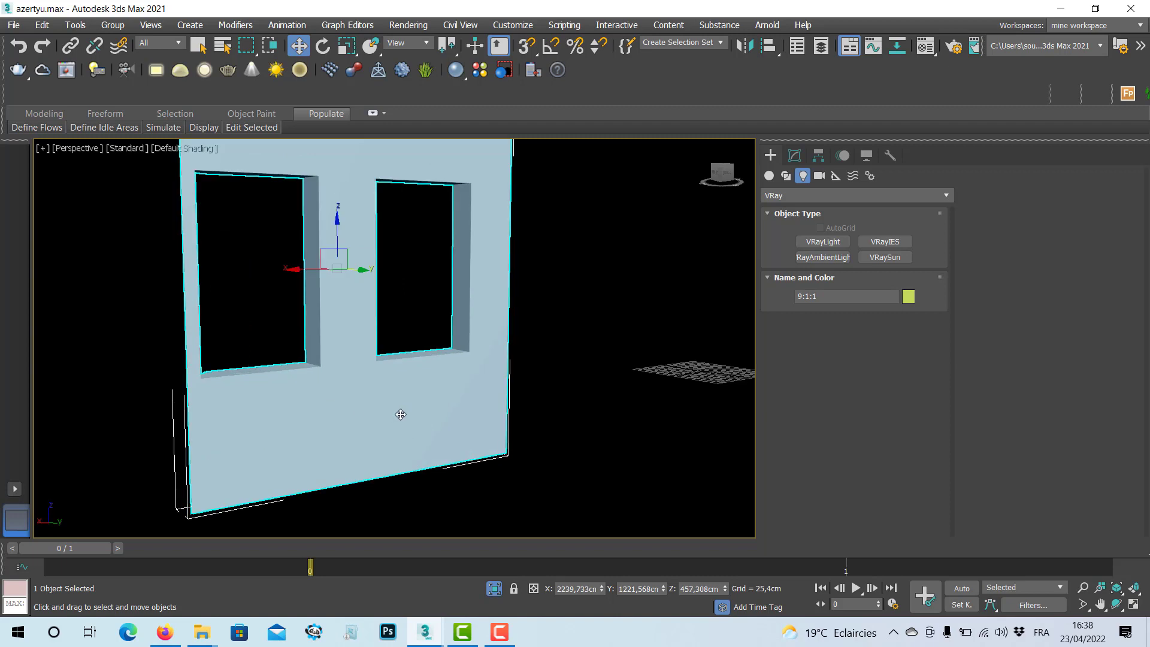
pyautogui.click(796, 155)
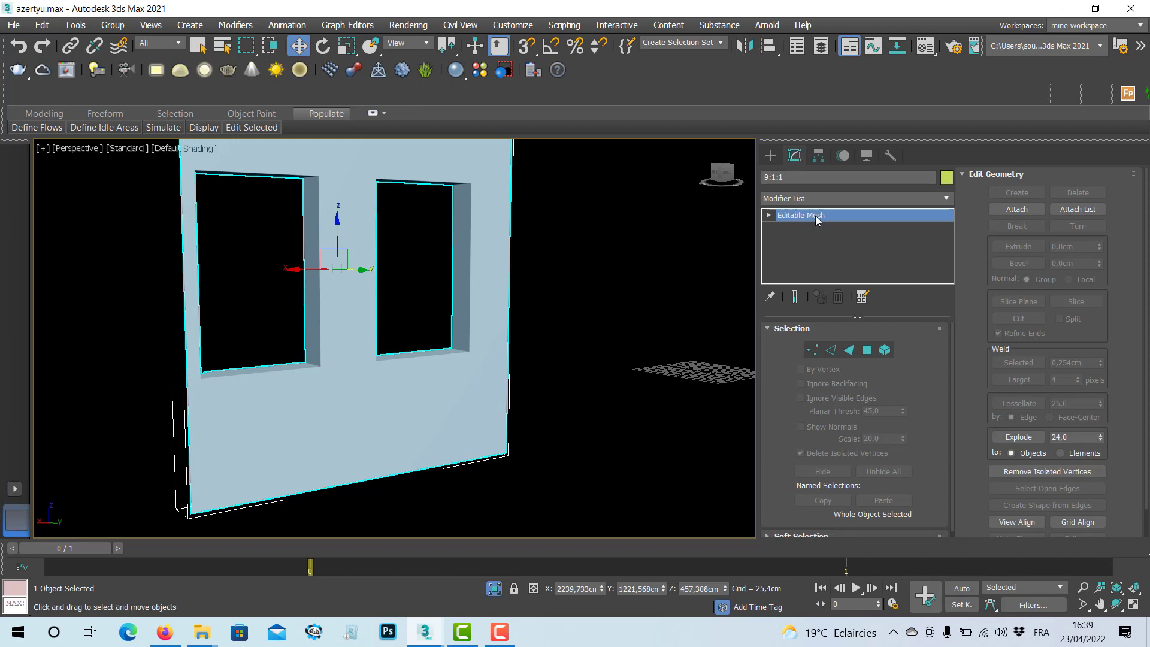
pyautogui.rightClick(349, 419)
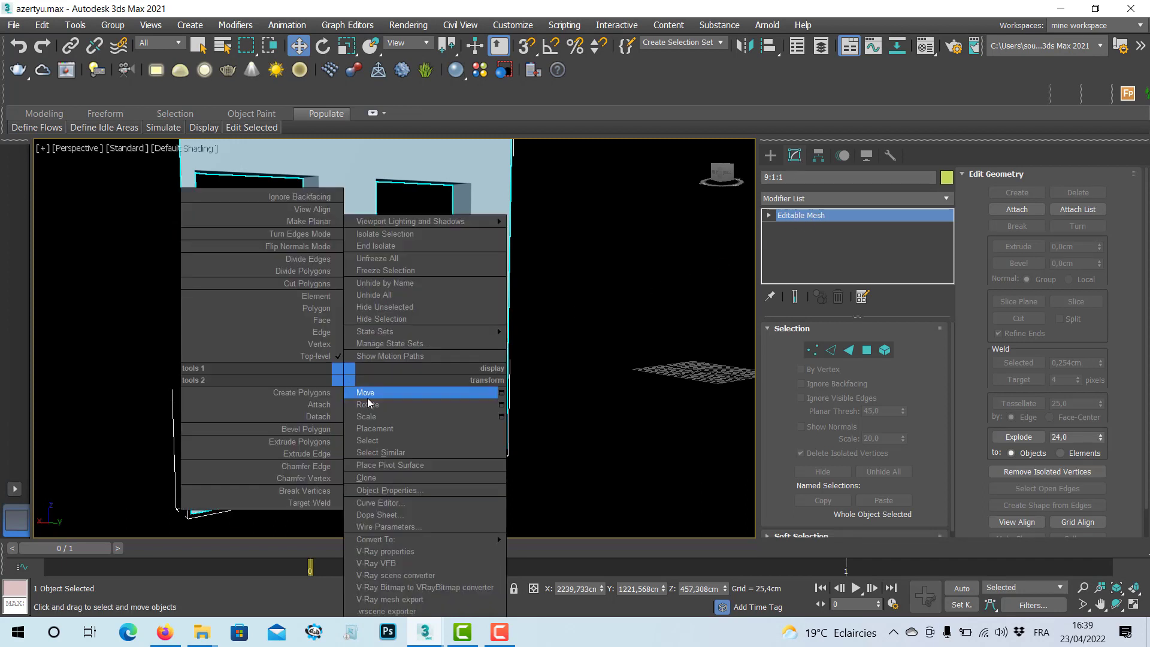
pyautogui.moveTo(463, 540)
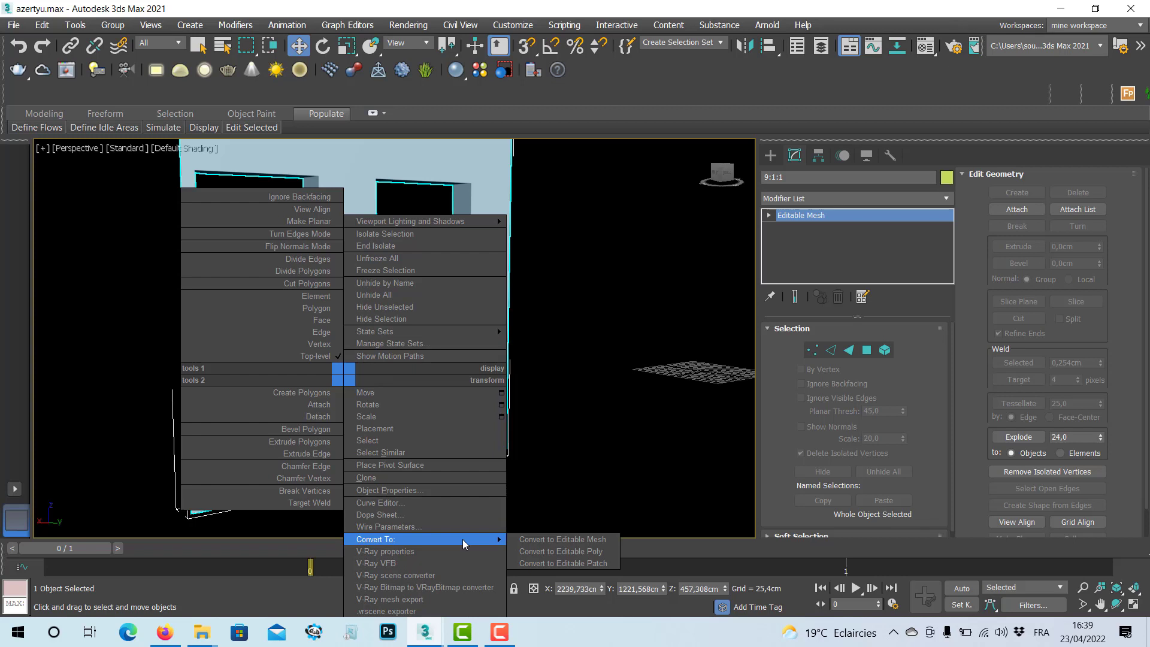
pyautogui.click(562, 552)
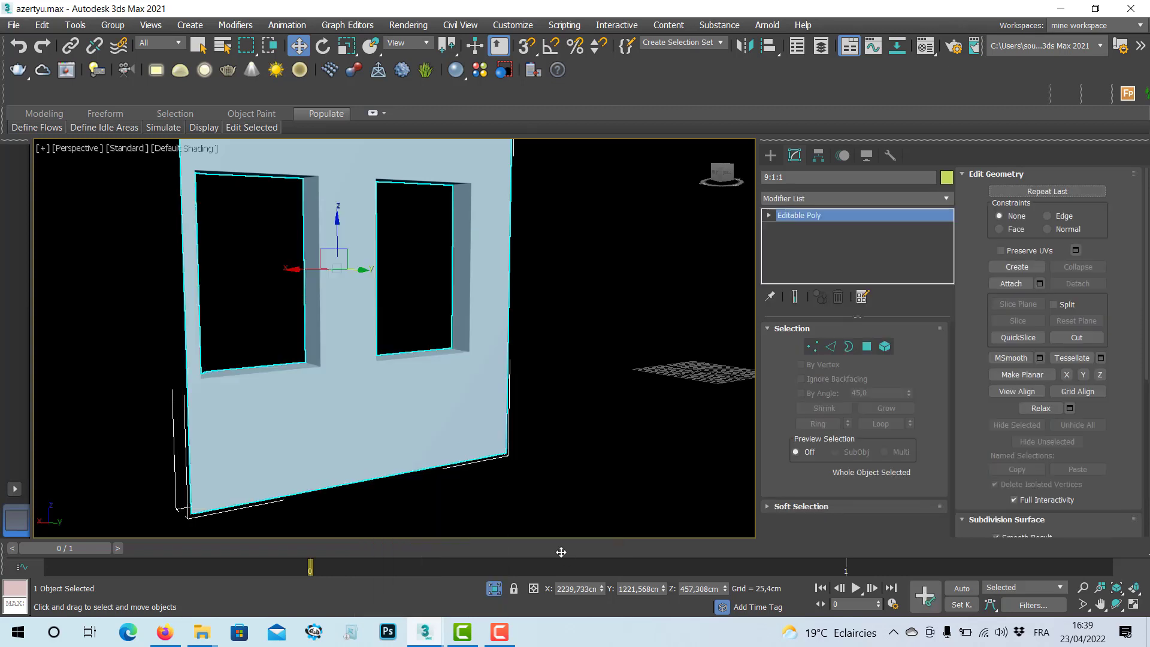
# Assign Material #3 to the wall polygon between the two window openings and enable its shaded display in the viewport
pyautogui.click(867, 347)
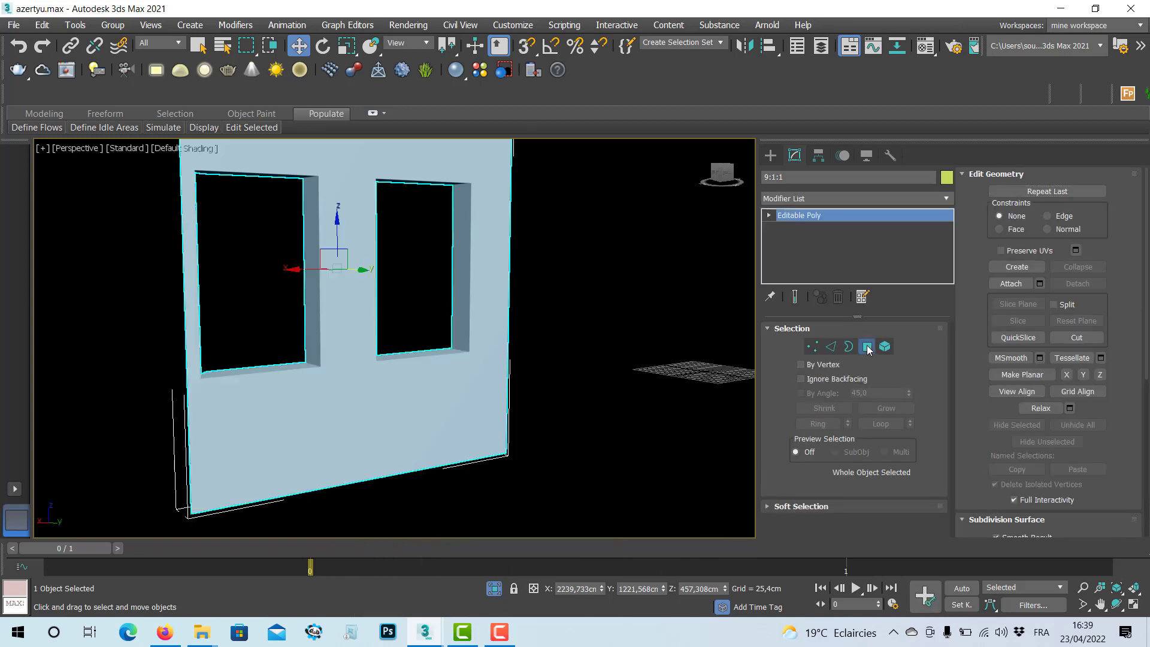
pyautogui.click(381, 420)
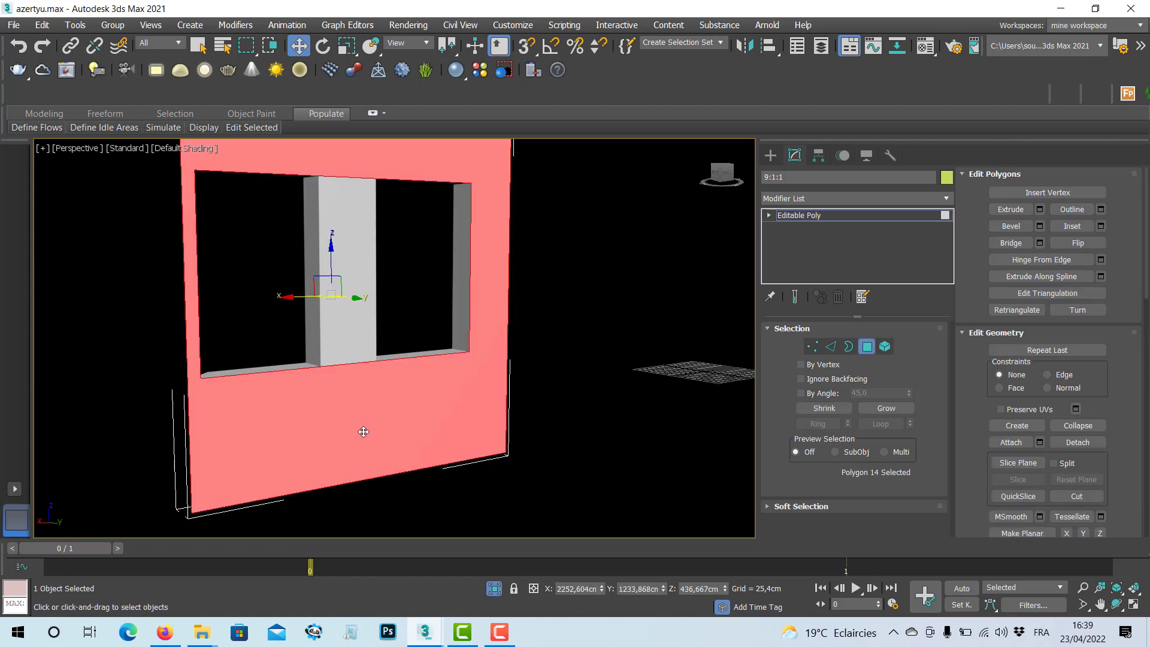
pyautogui.click(350, 324)
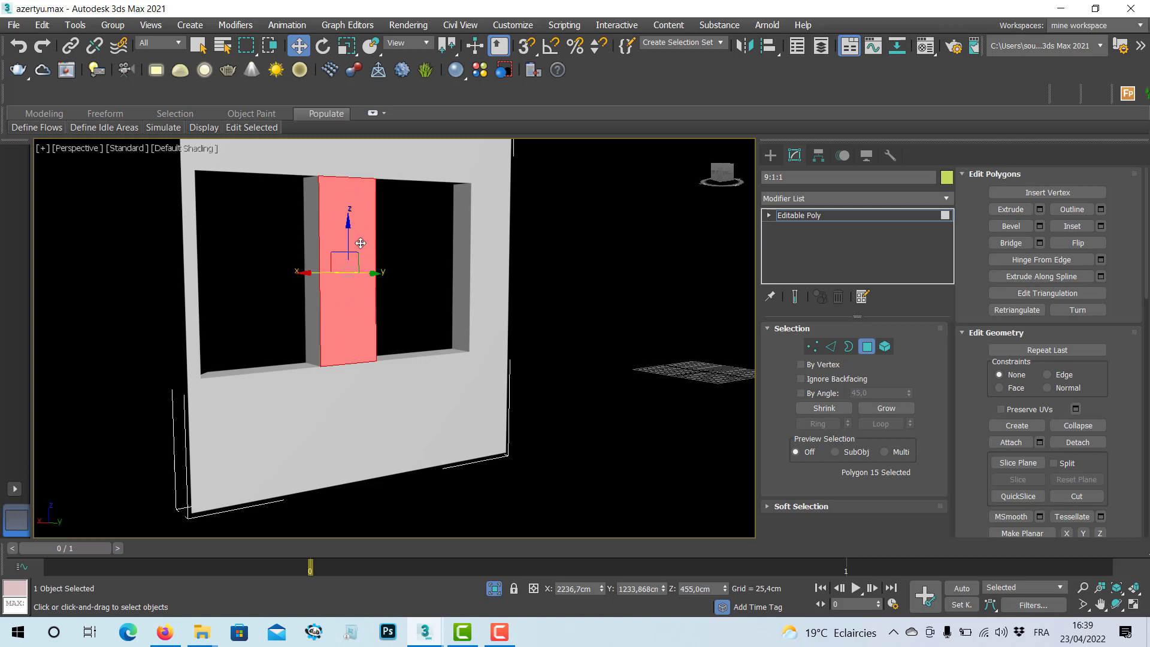
pyautogui.press('m')
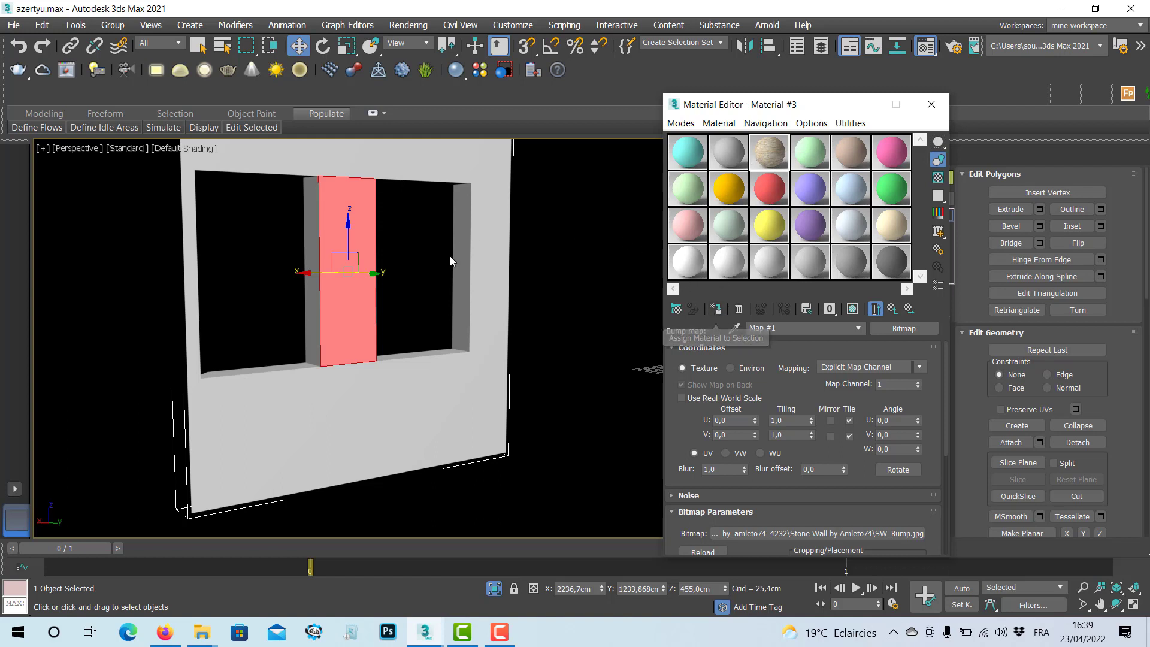
pyautogui.click(717, 310)
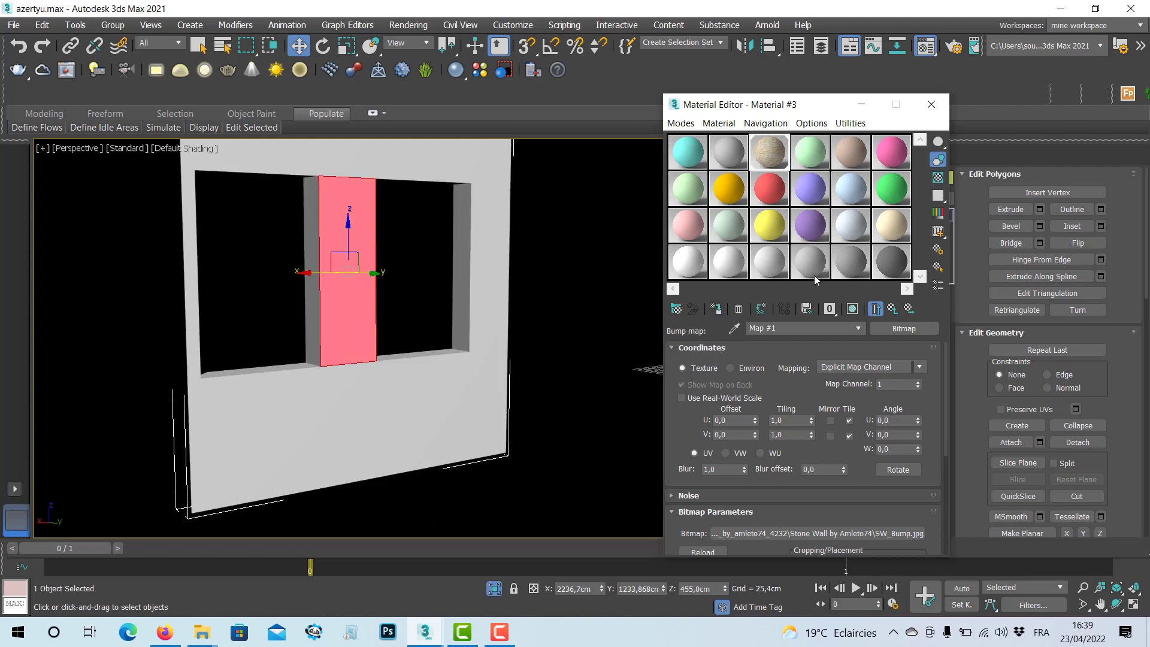
pyautogui.click(853, 308)
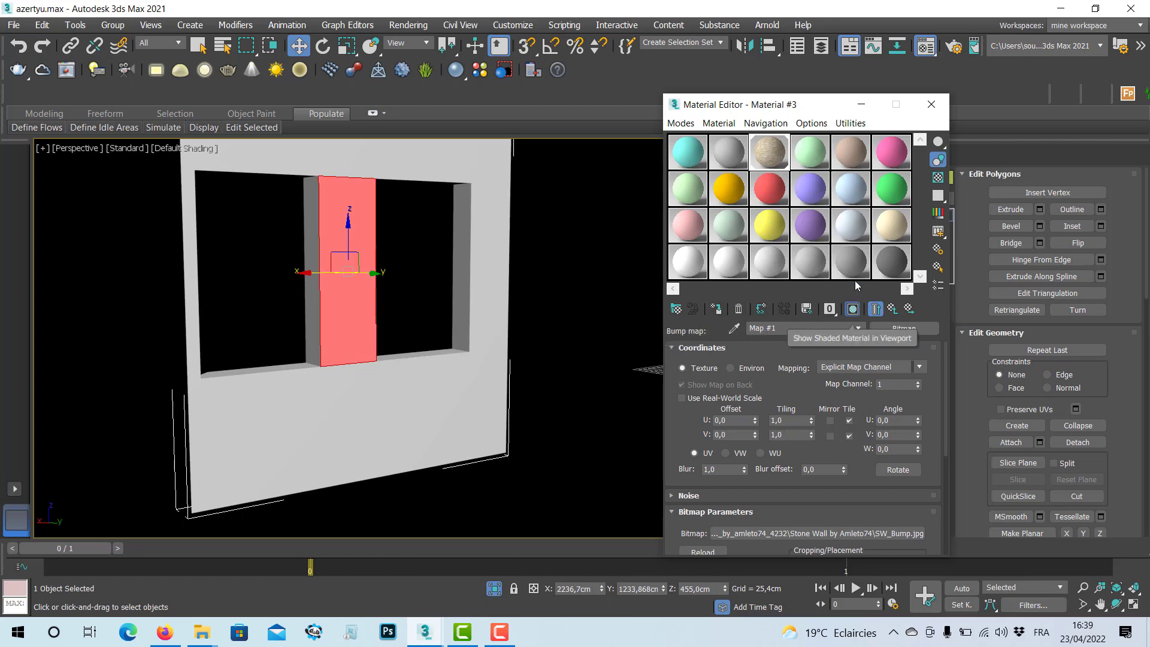
pyautogui.click(931, 108)
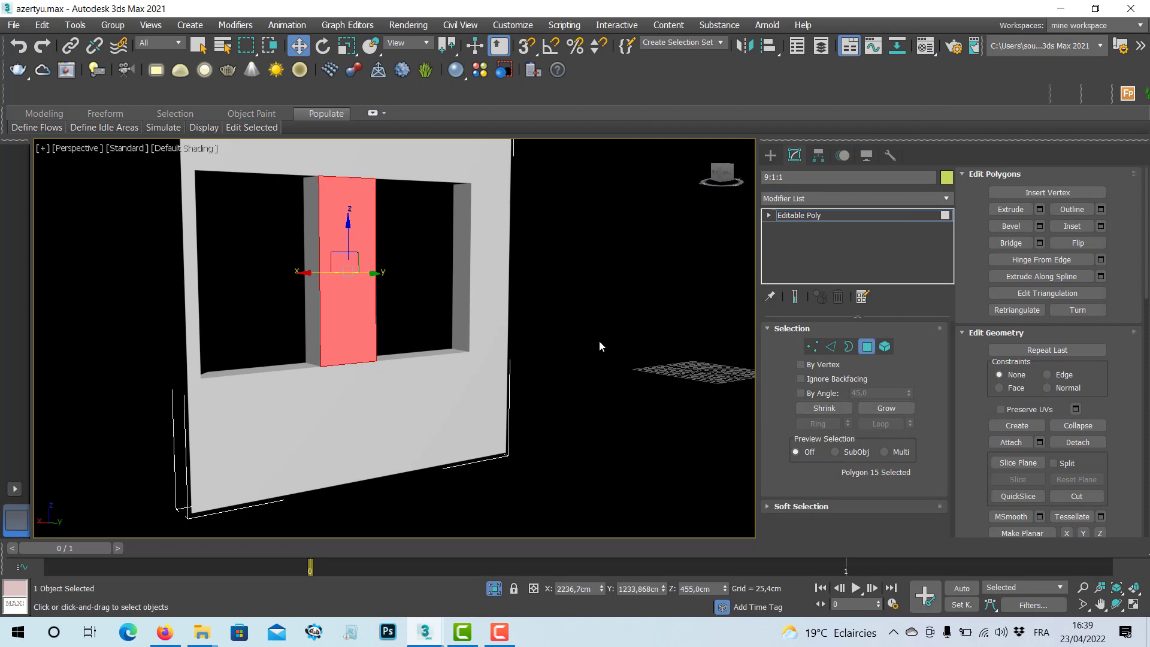
# Return to the VRayCam001 view, end the wall's isolation and clear the polygon selection
pyautogui.press('c')
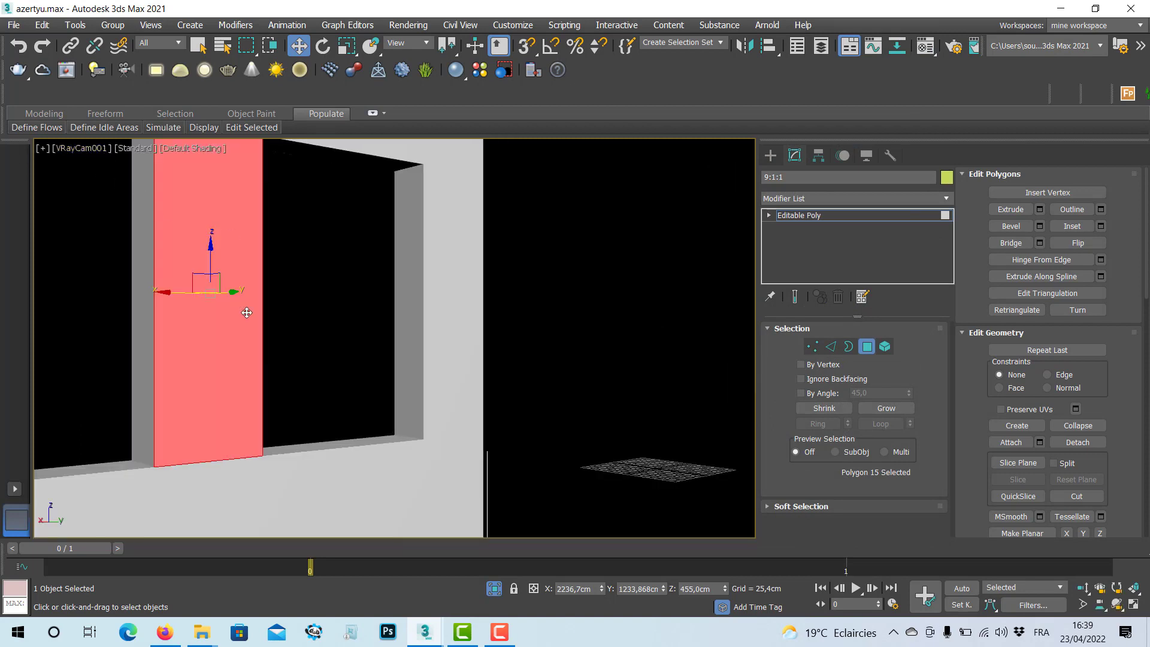
pyautogui.click(495, 591)
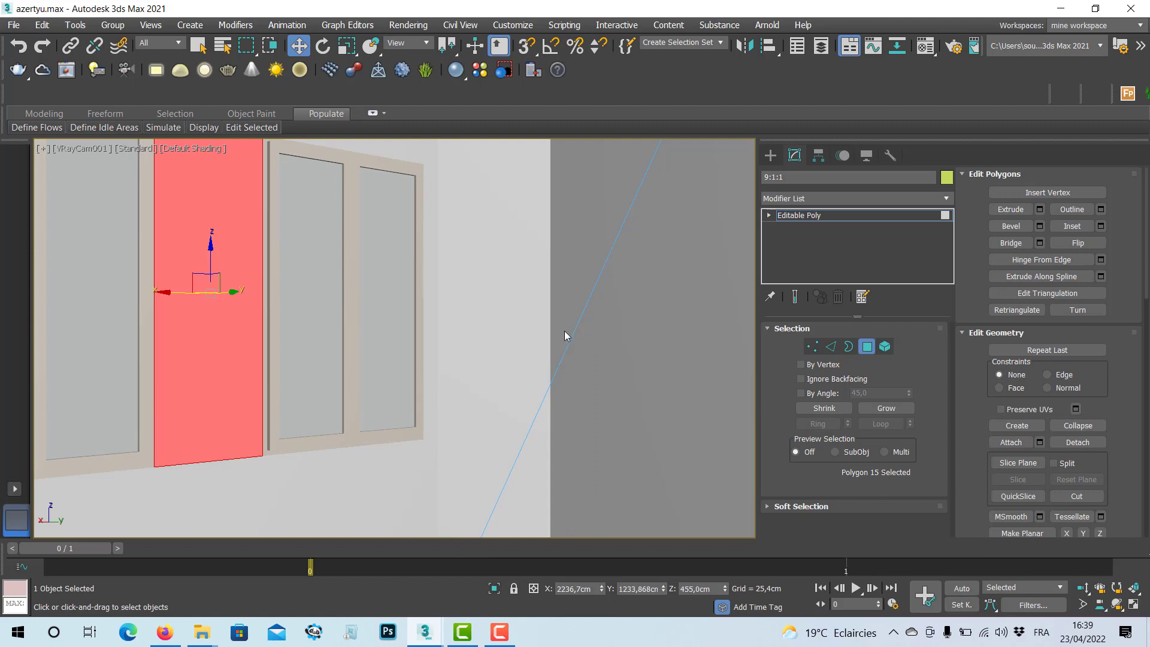
pyautogui.click(393, 330)
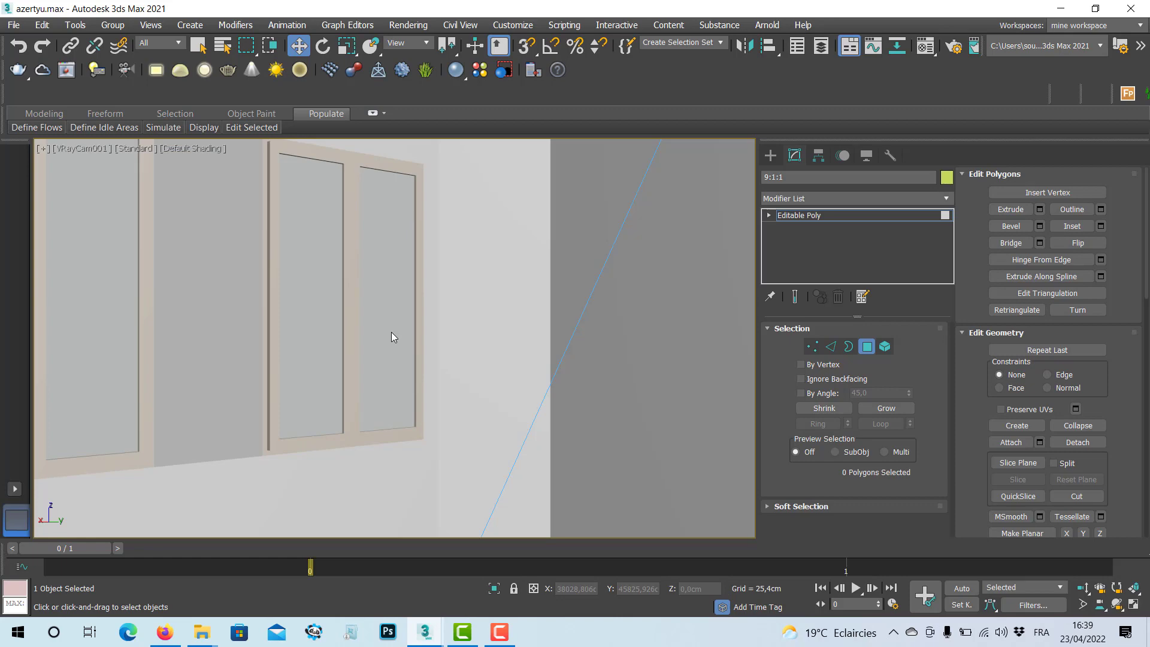
# Switch to Firefox and download the Silver Chloride Optical Crystal material from the Glass category of vray-materials.de
pyautogui.click(164, 632)
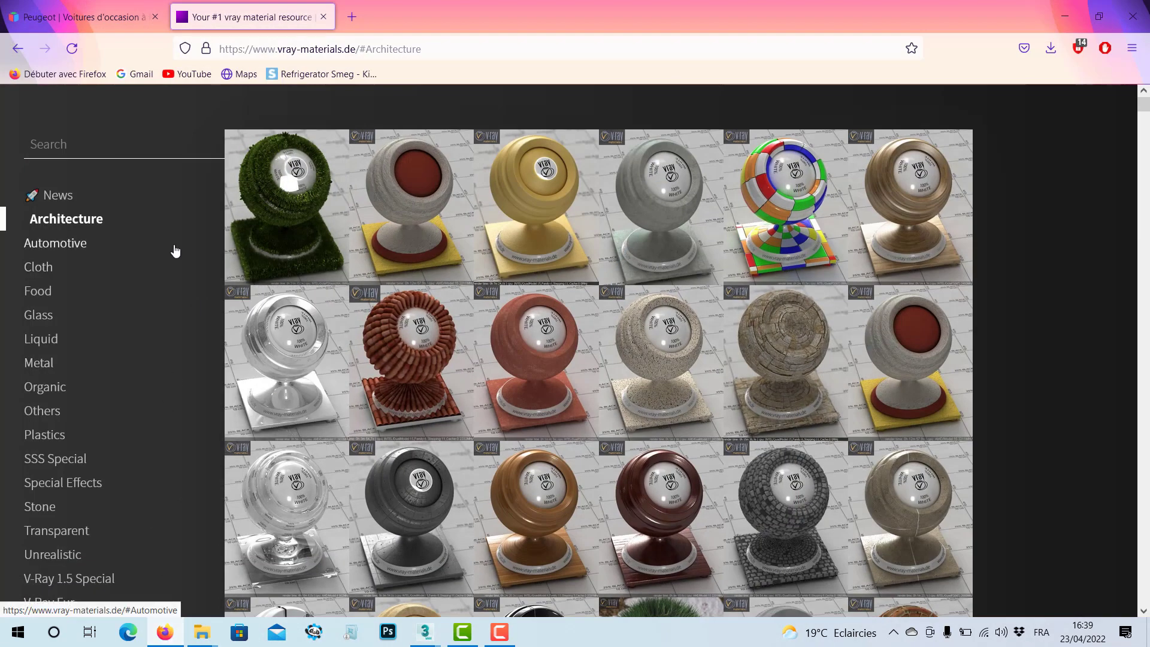
pyautogui.click(39, 316)
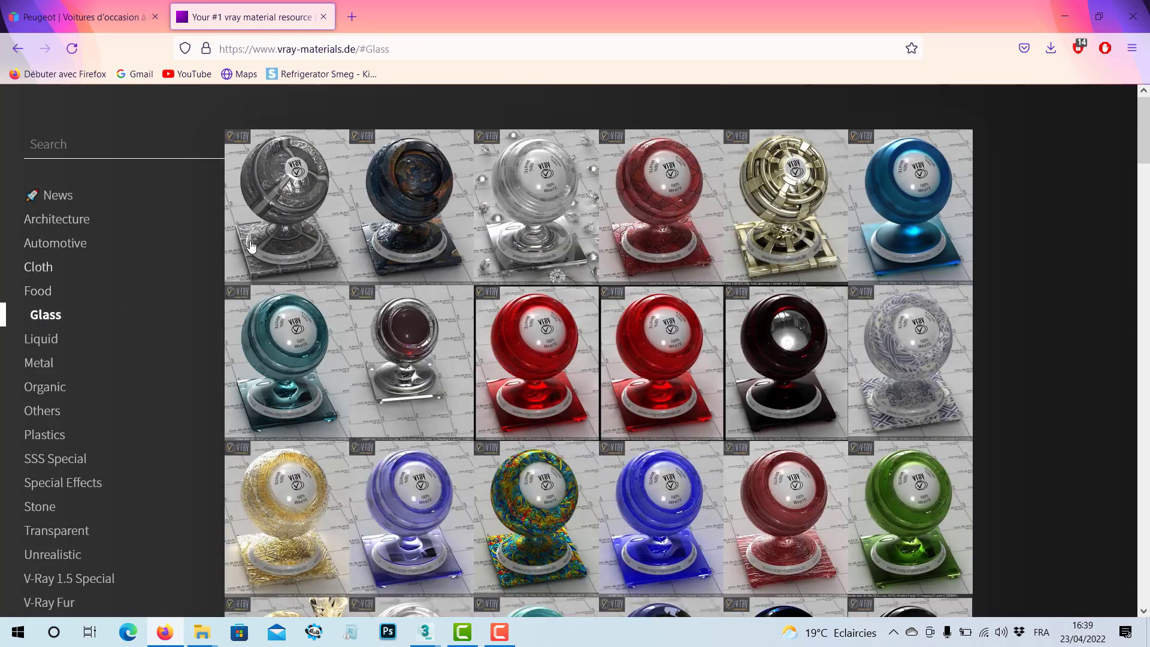
pyautogui.moveTo(743, 387)
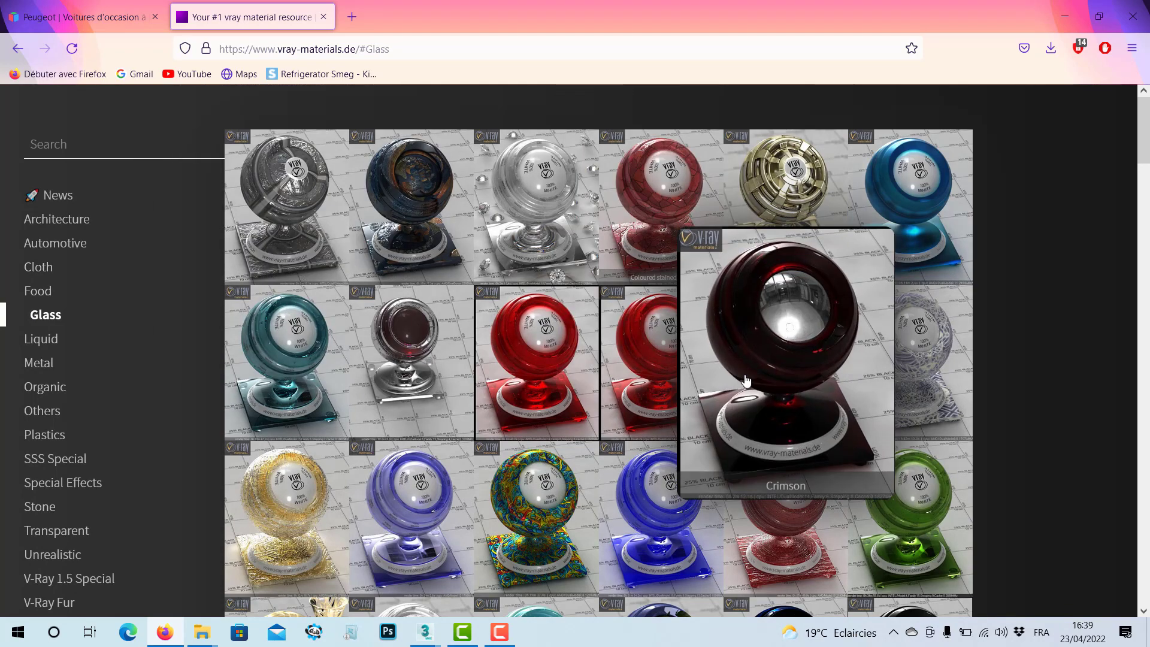
pyautogui.scroll(-4, 743, 387)
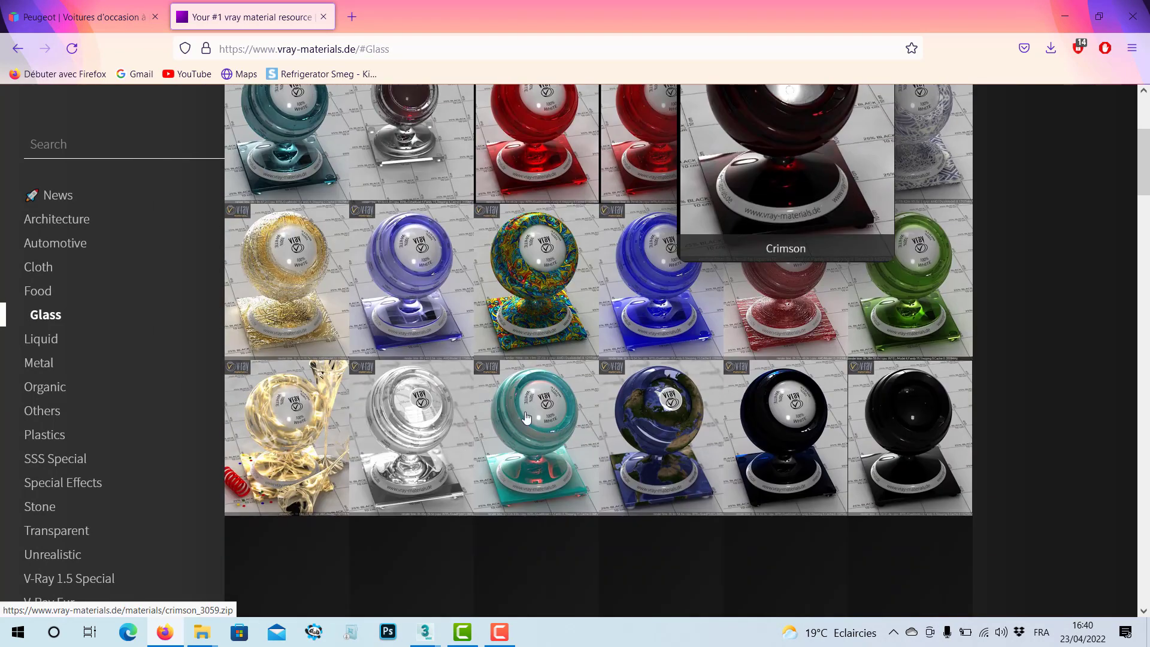
pyautogui.scroll(-1, 406, 441)
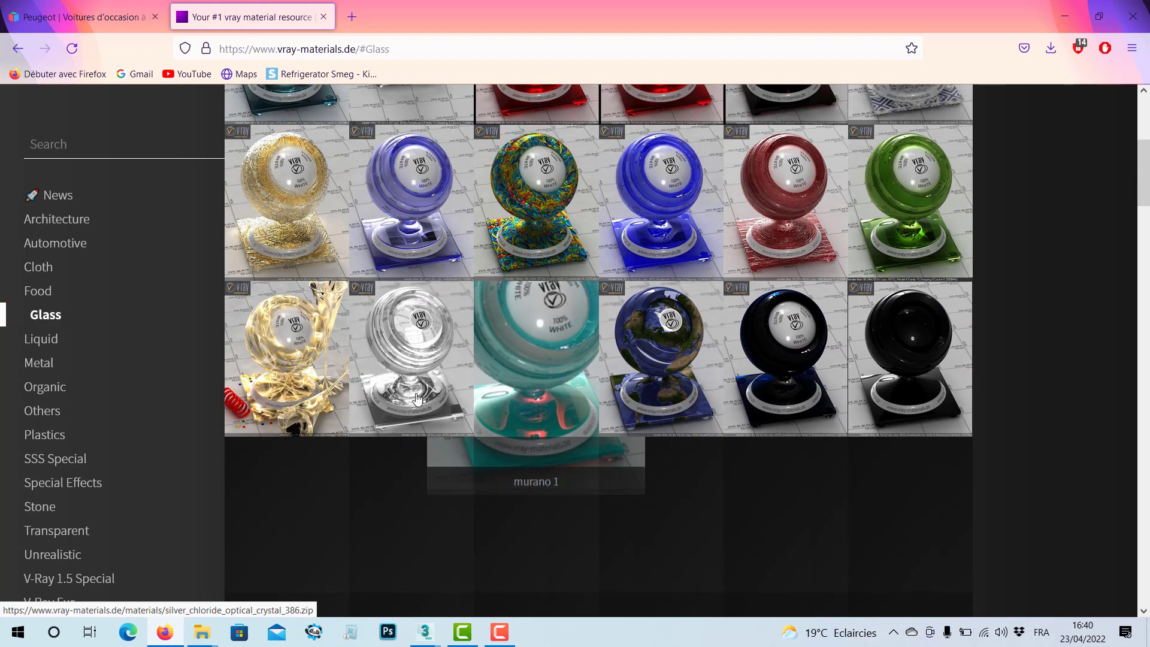
pyautogui.scroll(-3, 419, 391)
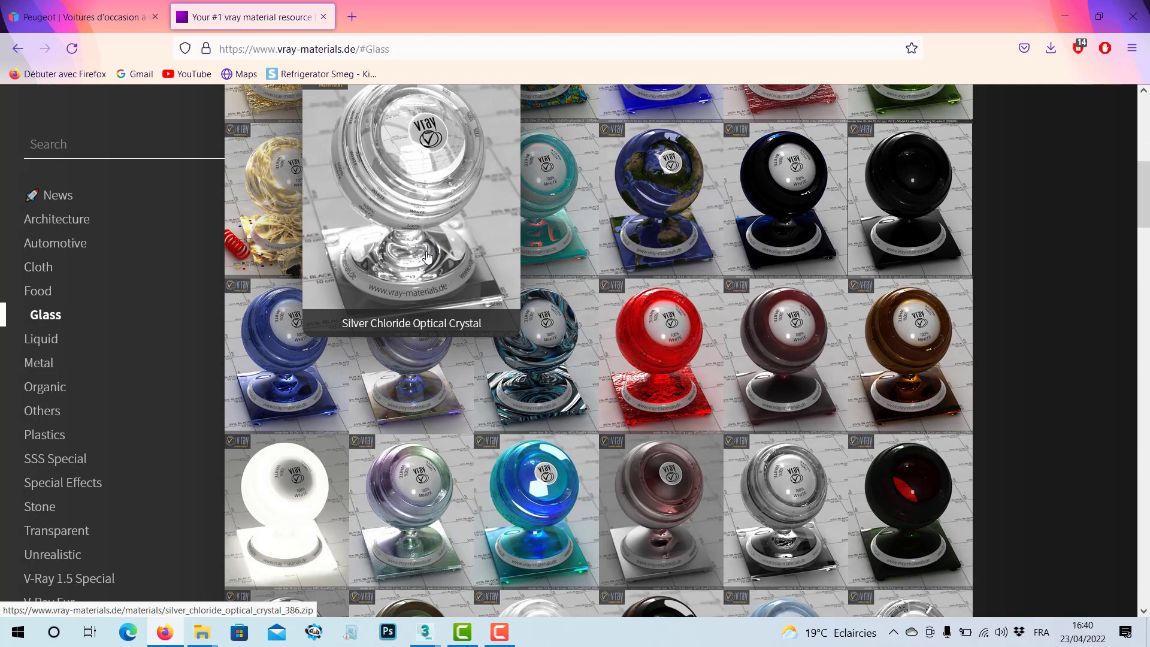
pyautogui.click(413, 226)
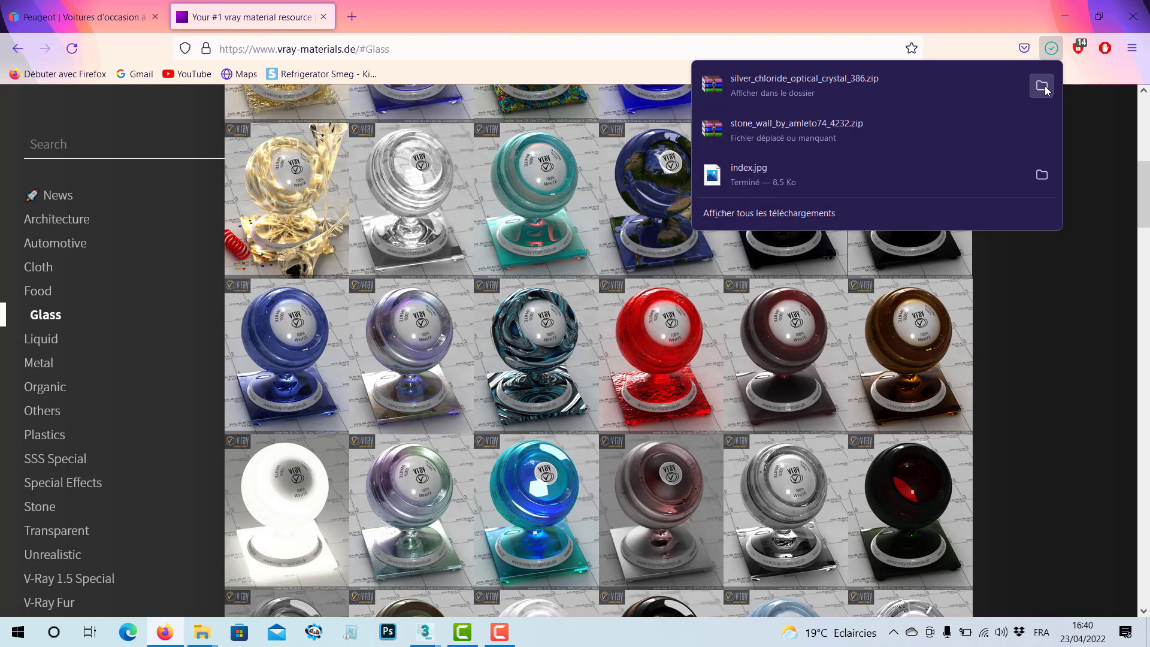
# Put silver_chloride_optical_crystal_386.zip from the downloads folder into the materiallibraries folder of Documents\3ds Max 2021
pyautogui.click(1043, 87)
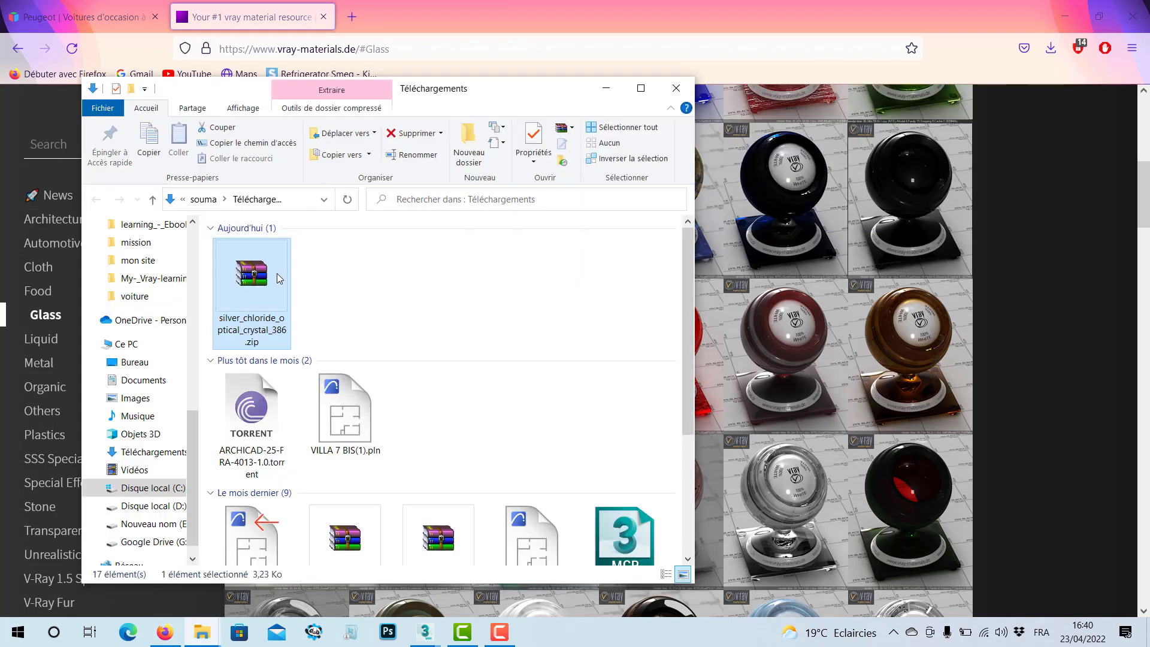
pyautogui.moveTo(277, 273); pyautogui.dragTo(148, 246)
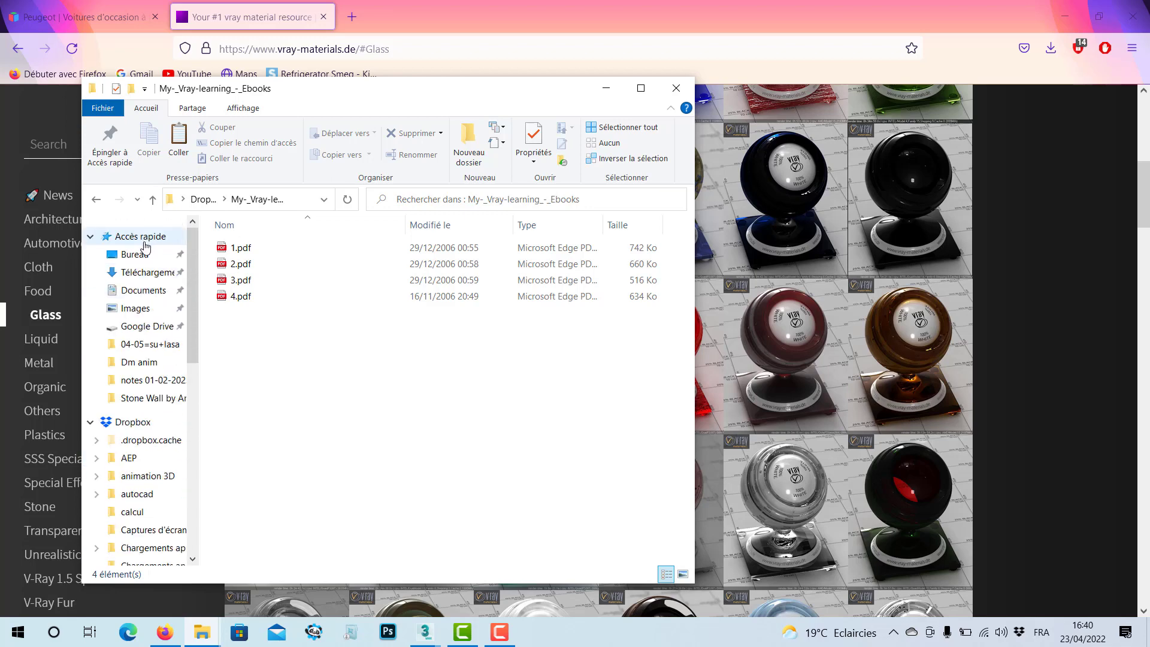
pyautogui.click(143, 290)
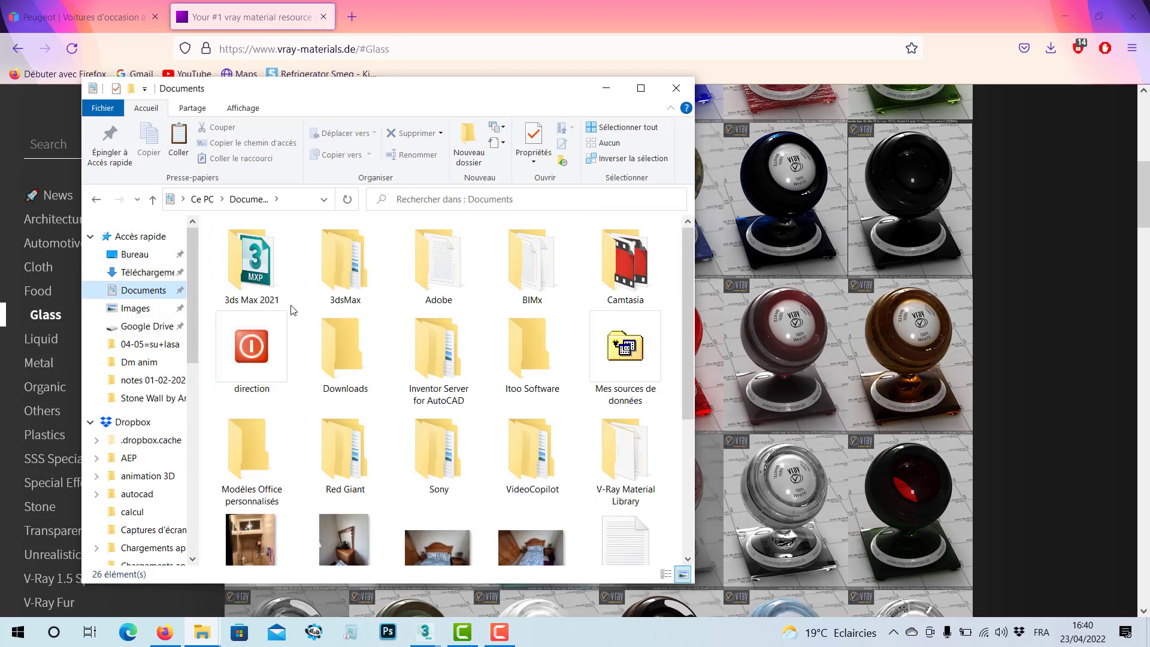
pyautogui.doubleClick(253, 267)
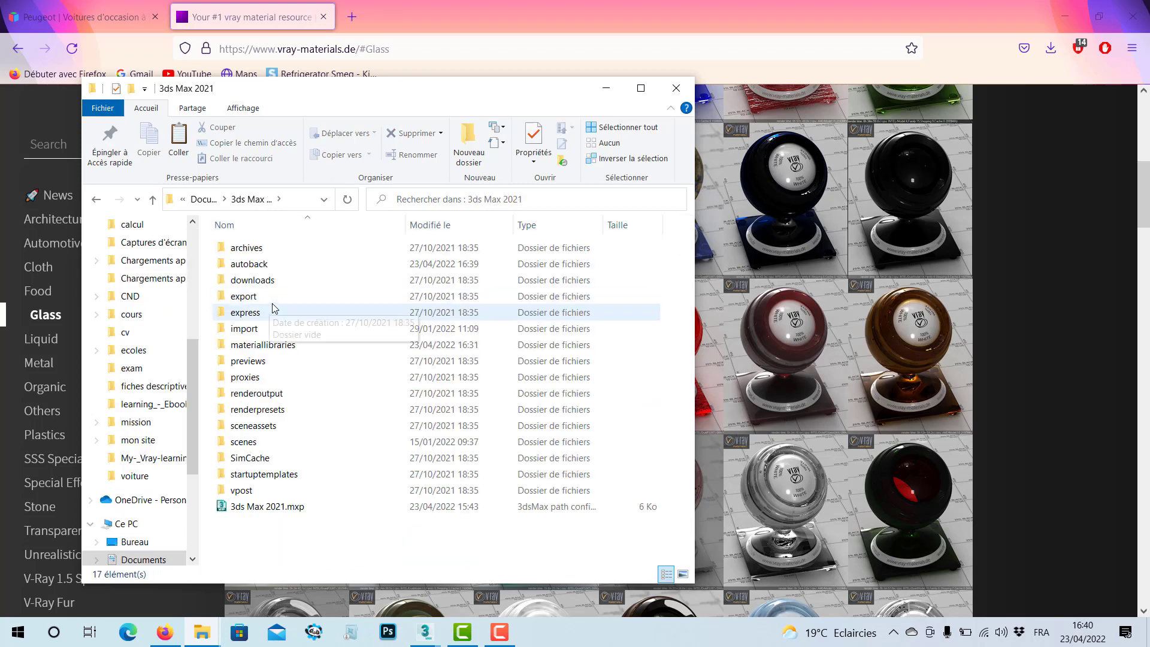
pyautogui.click(282, 347)
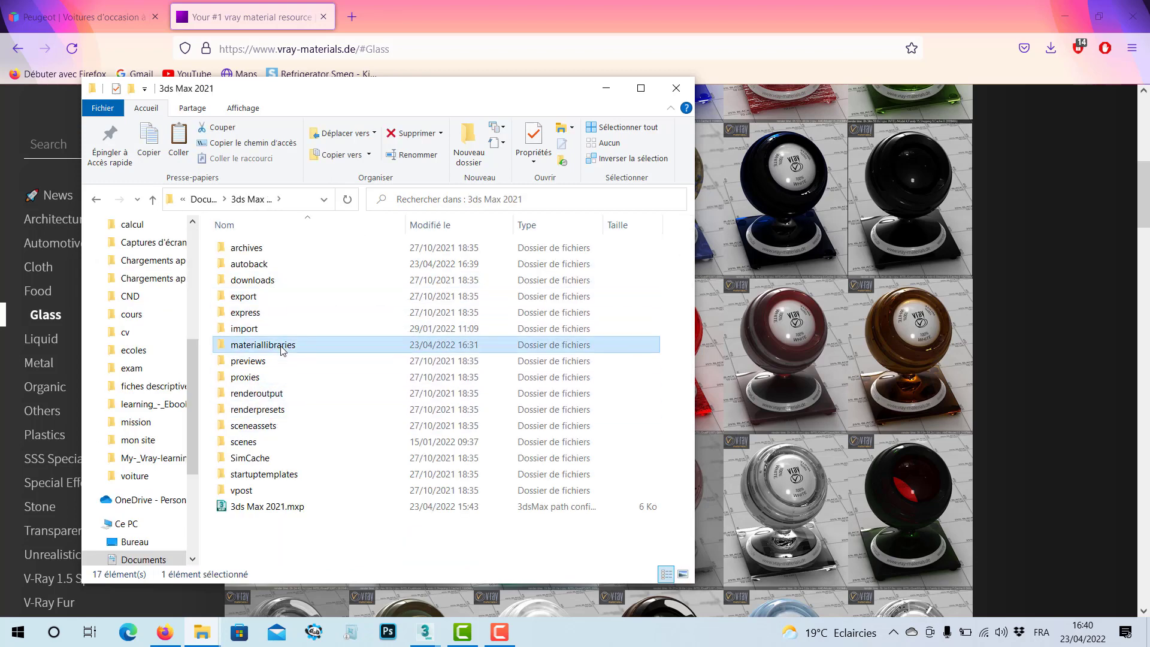
pyautogui.doubleClick(281, 346)
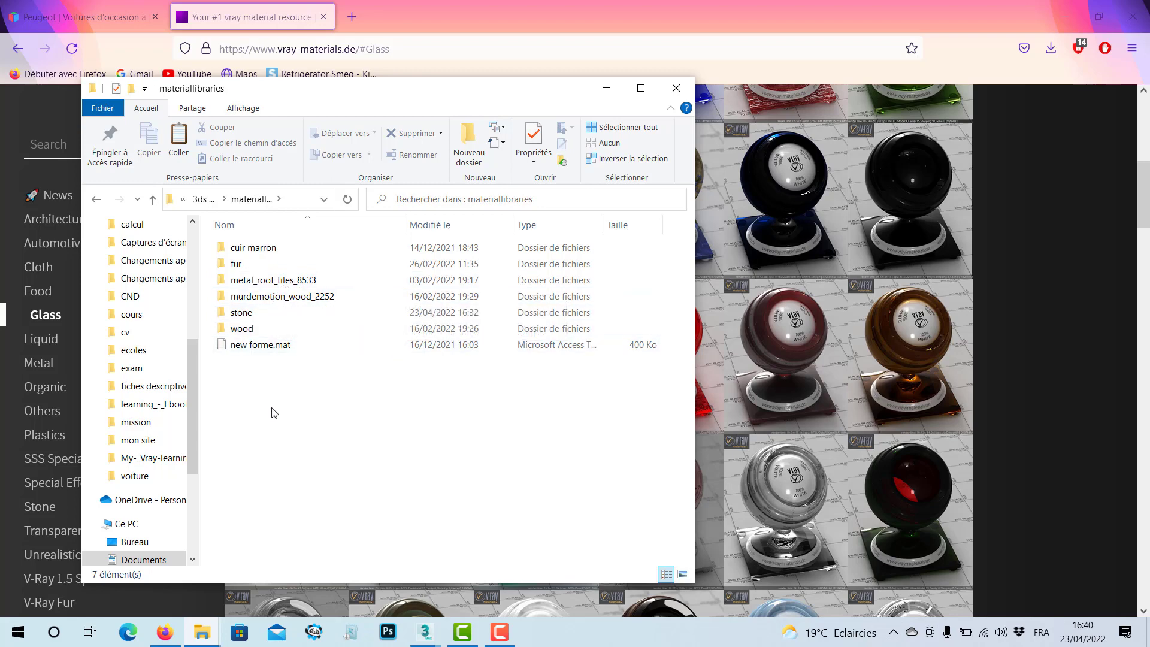
pyautogui.hotkey('ctrl', 'v')
# Extract silver_chloride_optical_crystal_386.zip into a folder of the same name, delete the archive and switch back to 3ds Max
pyautogui.rightClick(257, 363)
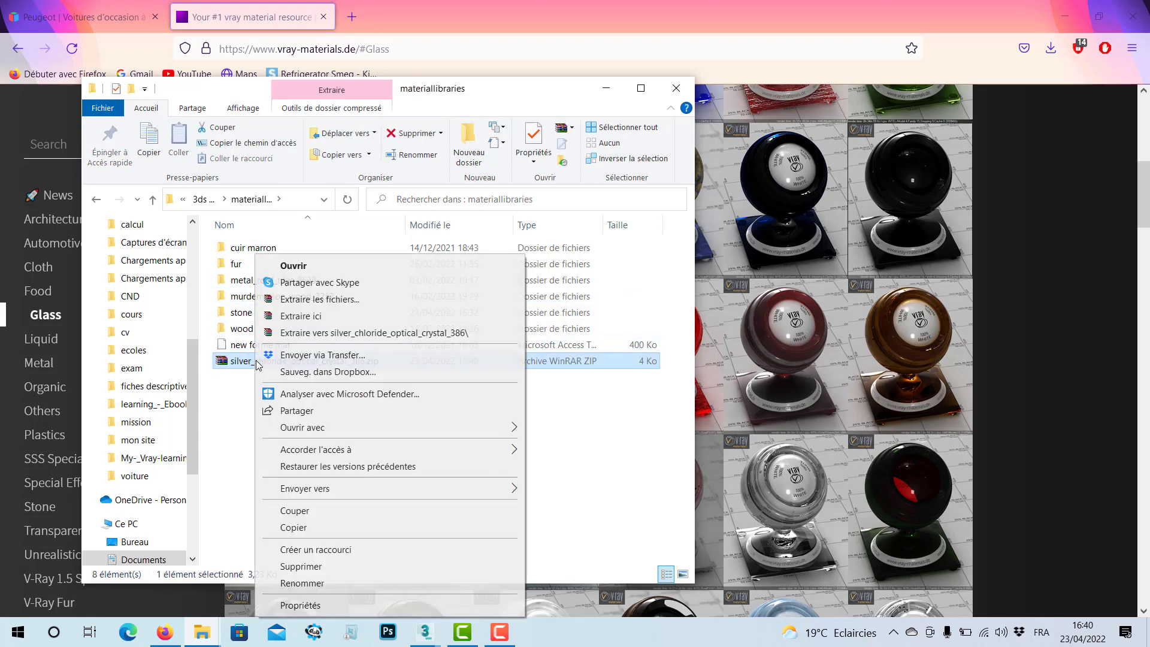
pyautogui.click(357, 333)
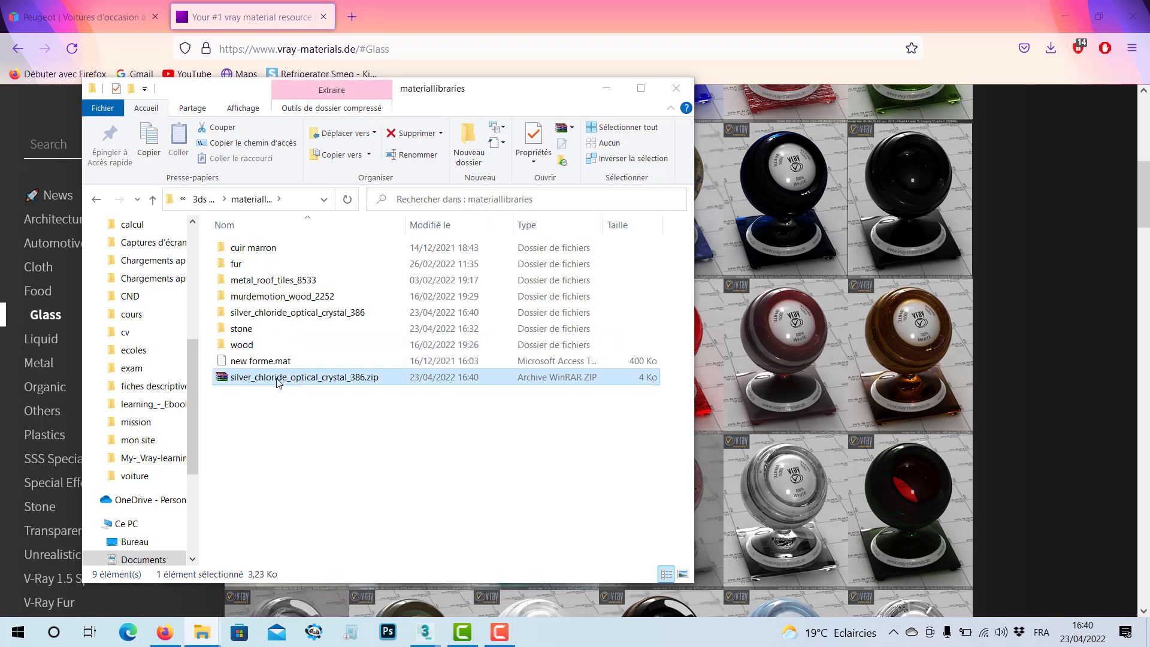
pyautogui.press('Delete')
pyautogui.click(677, 88)
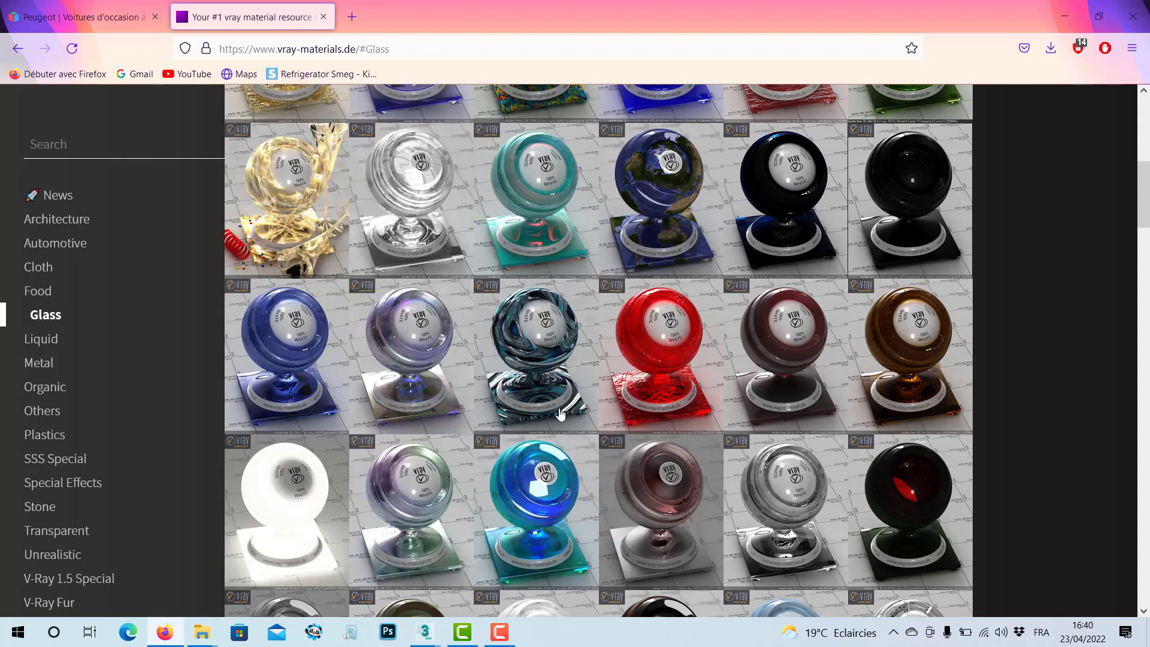
pyautogui.click(425, 630)
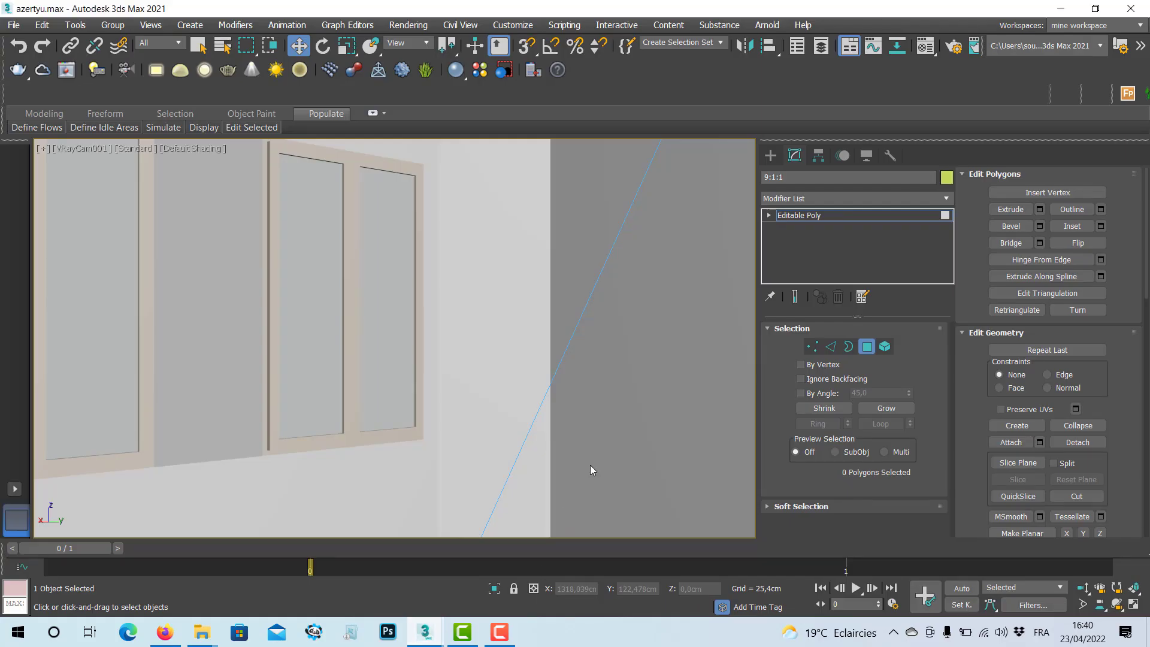
# For the fourth material slot, create a material library over Silver Chloride Optical Crystal.mat in silver_chloride_optical_crystal_386, replacing the existing file
pyautogui.press('m')
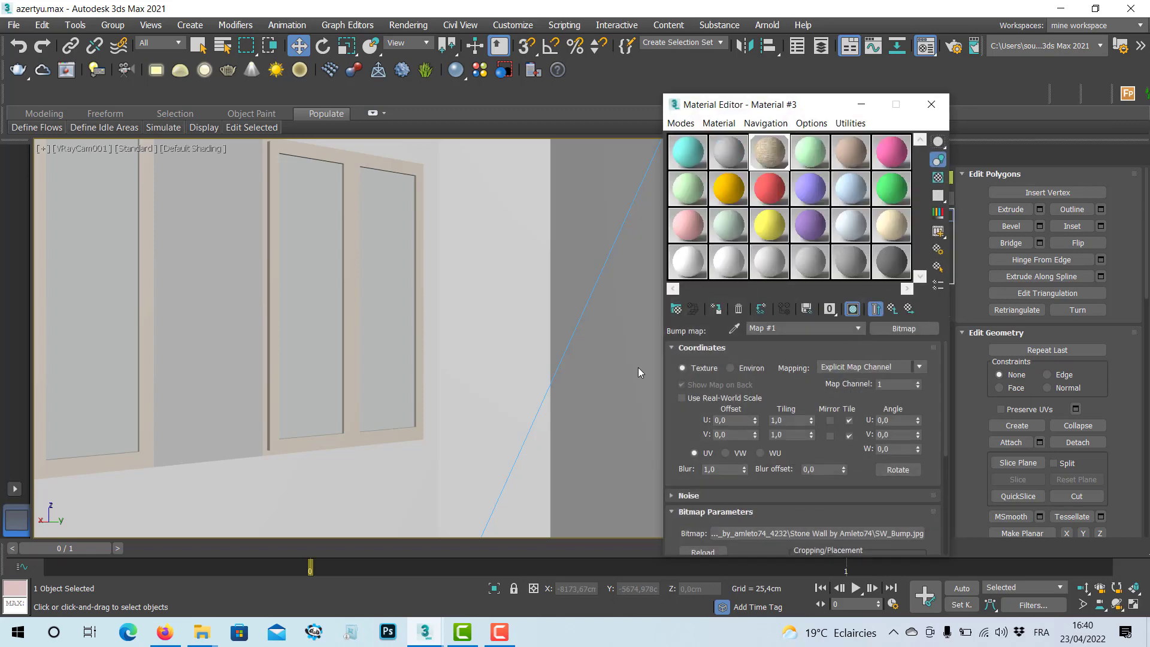
pyautogui.click(814, 152)
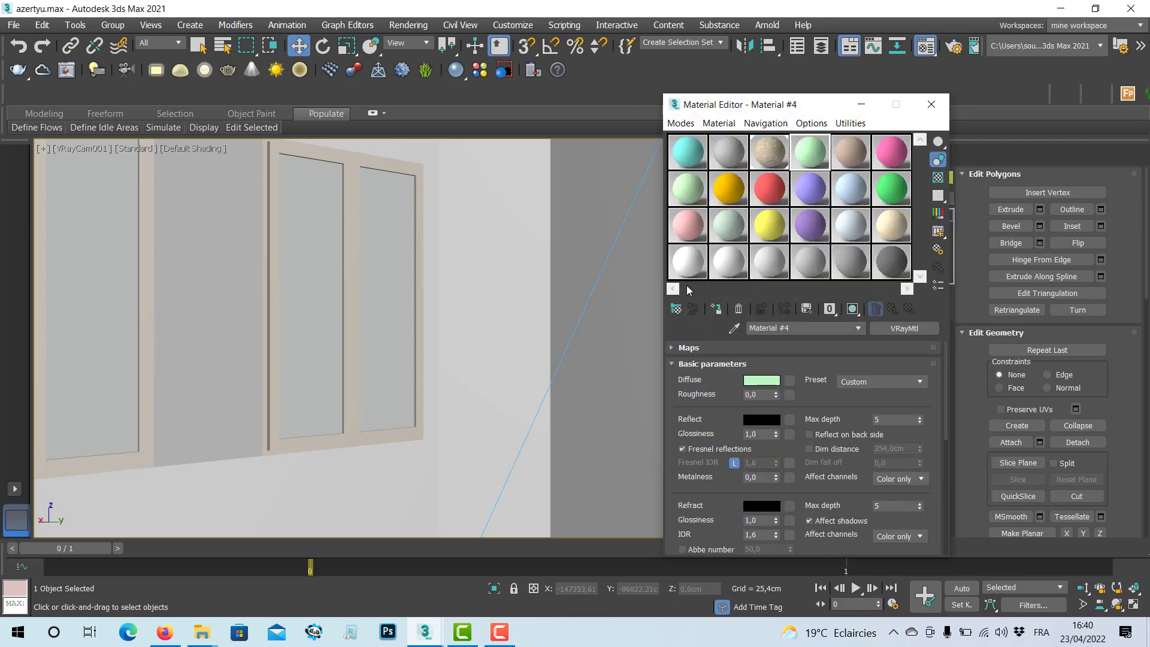
pyautogui.click(676, 309)
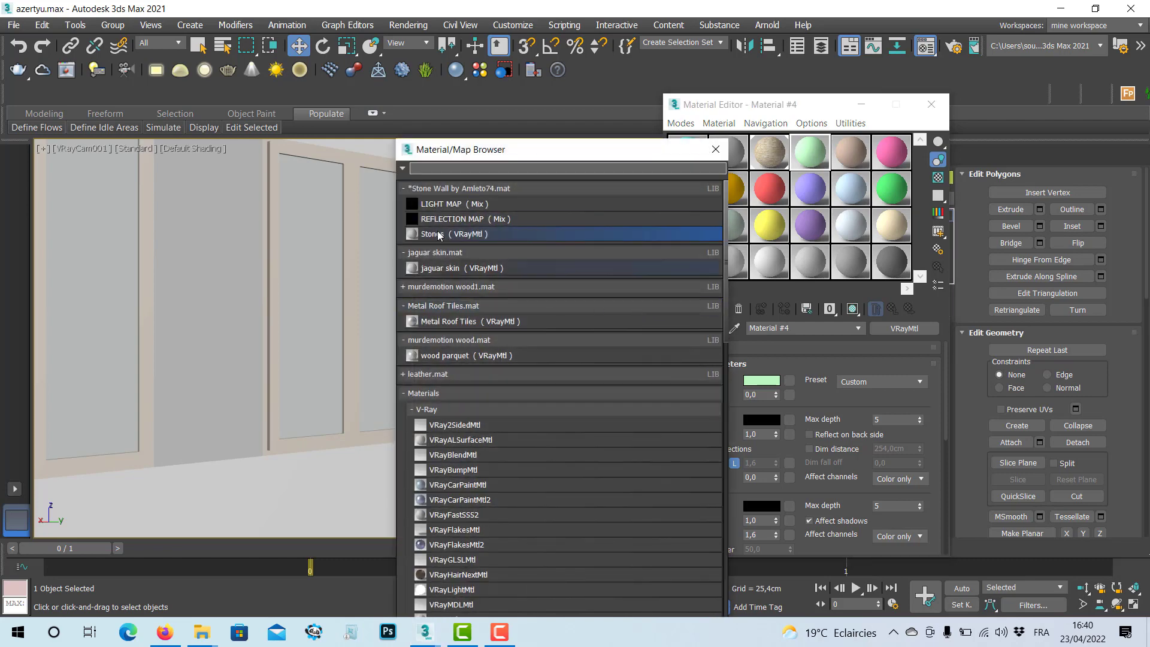
pyautogui.click(403, 170)
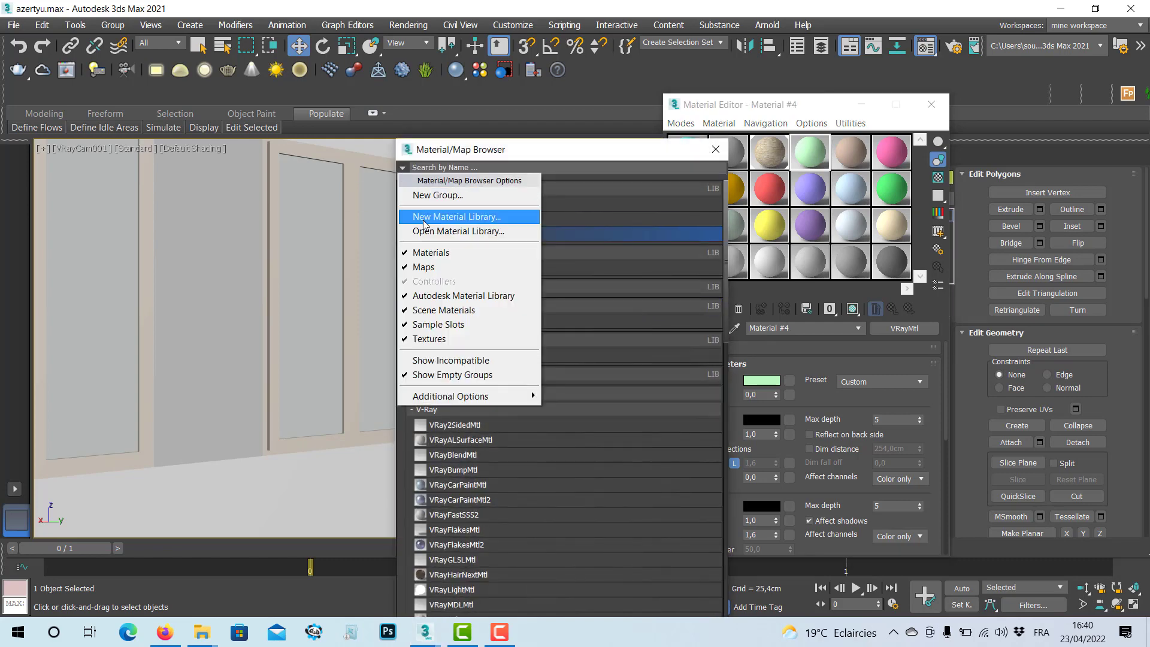
pyautogui.click(447, 221)
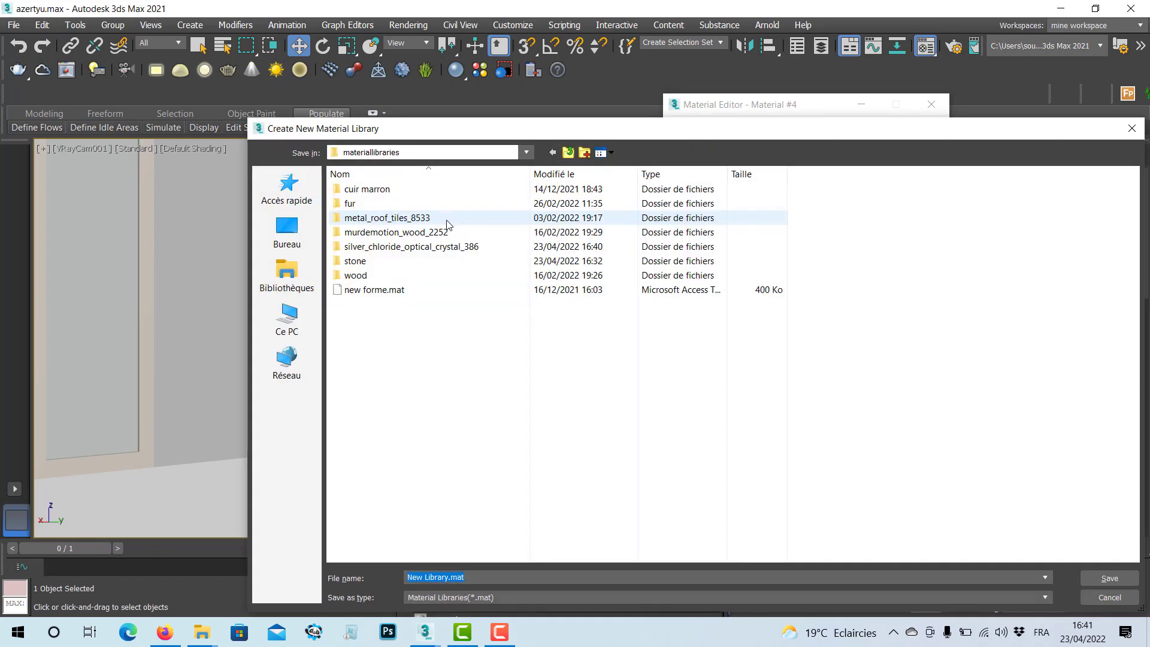
pyautogui.doubleClick(370, 246)
pyautogui.doubleClick(372, 190)
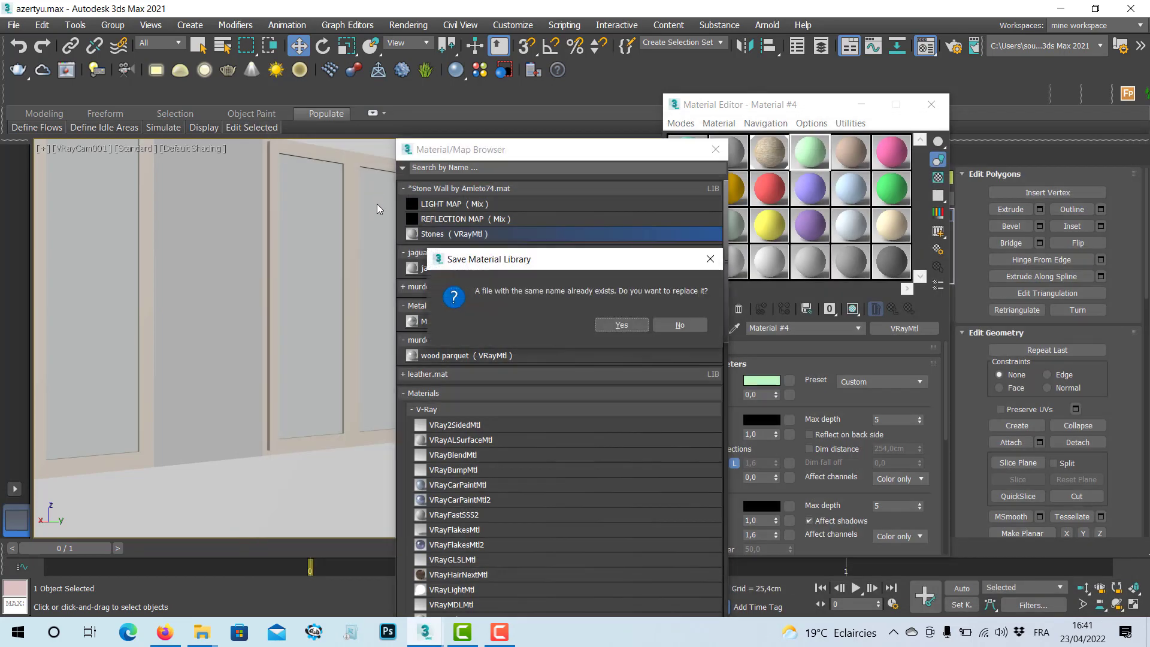
pyautogui.click(621, 325)
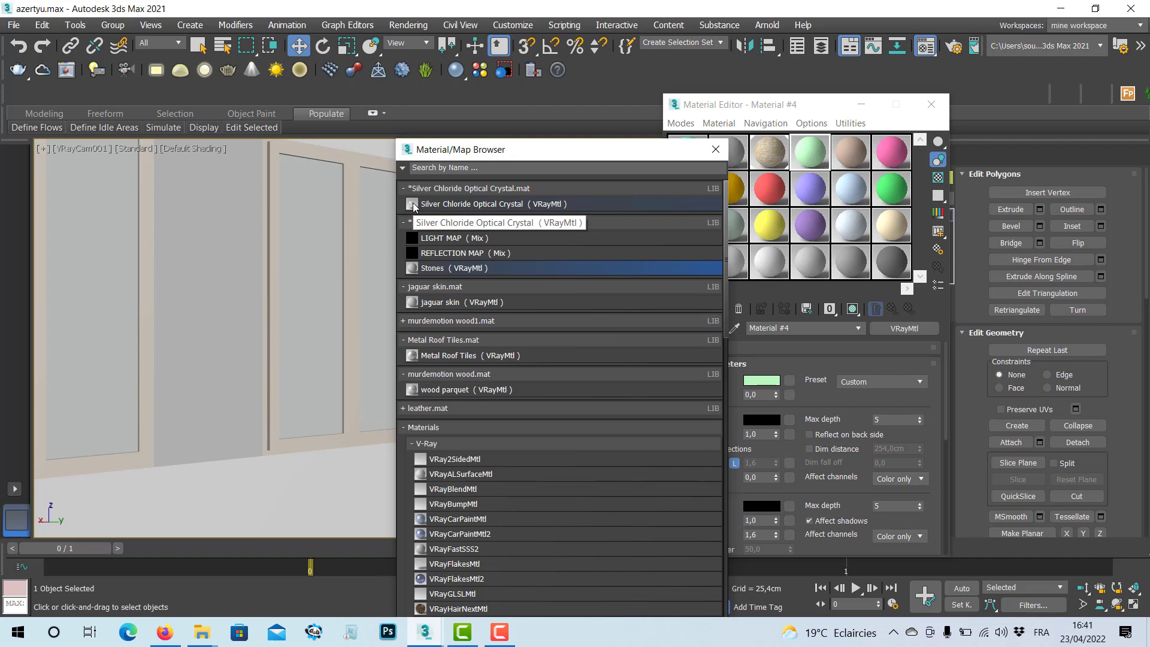
# Load the Silver Chloride Optical Crystal V-Ray material into the fourth material slot and close the Material/Map Browser
pyautogui.doubleClick(413, 204)
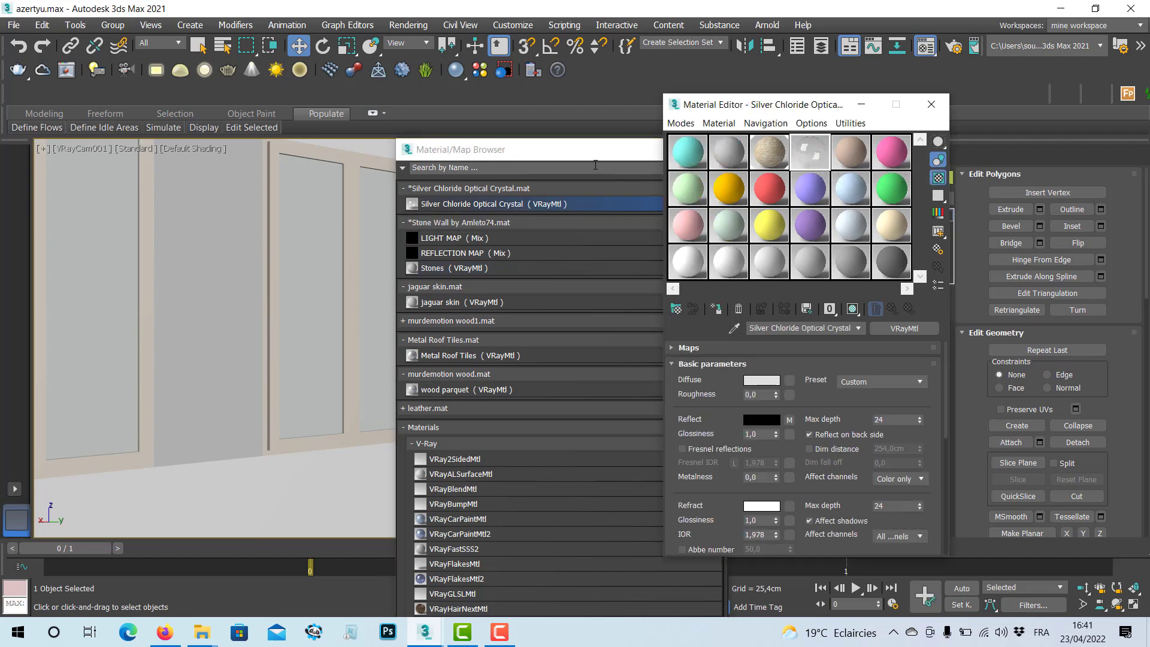
pyautogui.moveTo(599, 149); pyautogui.dragTo(624, 171)
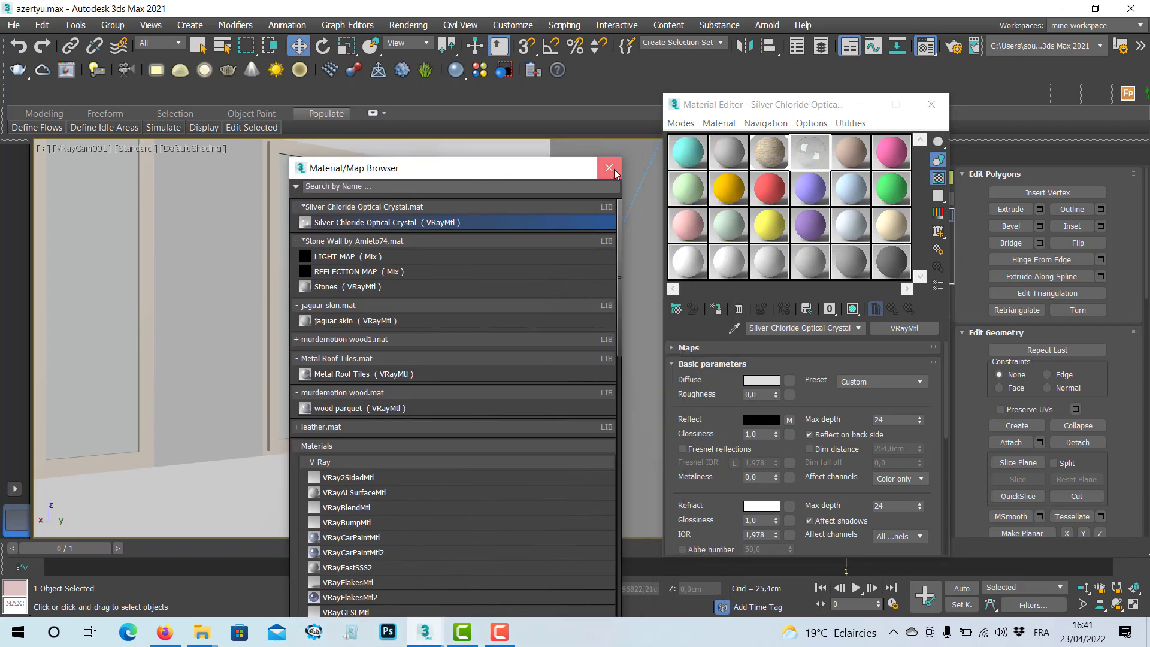
pyautogui.click(609, 169)
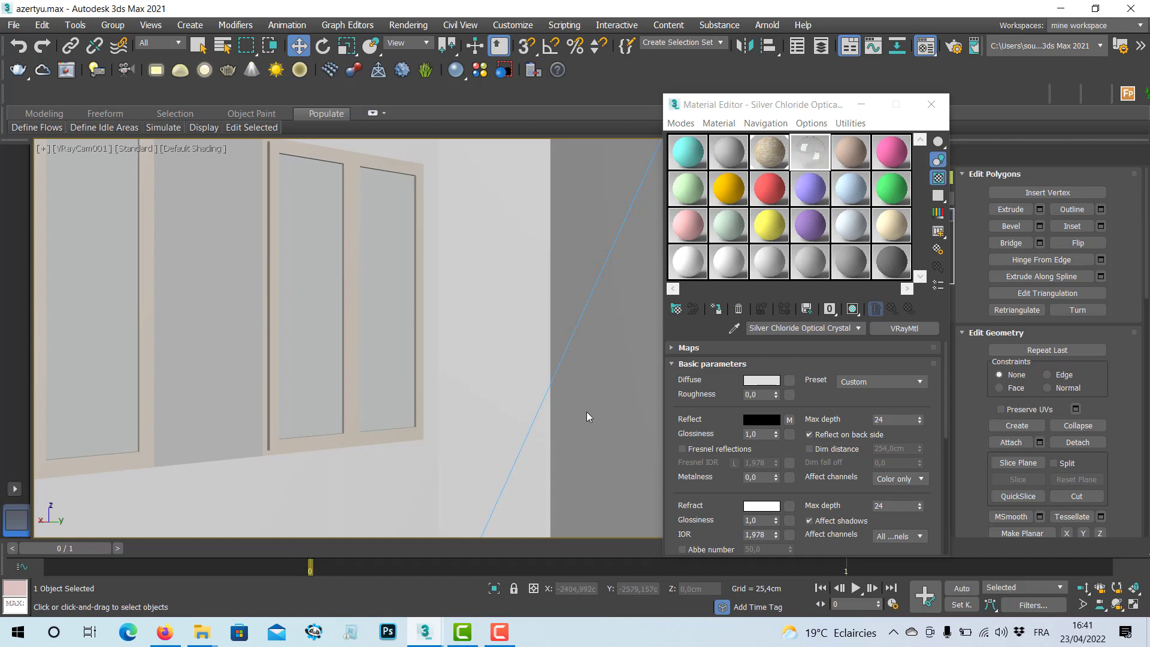
# Leave polygon editing of the wall and return to the VRayCam001 view with the Material Editor moved aside
pyautogui.press('p')
pyautogui.press('z')
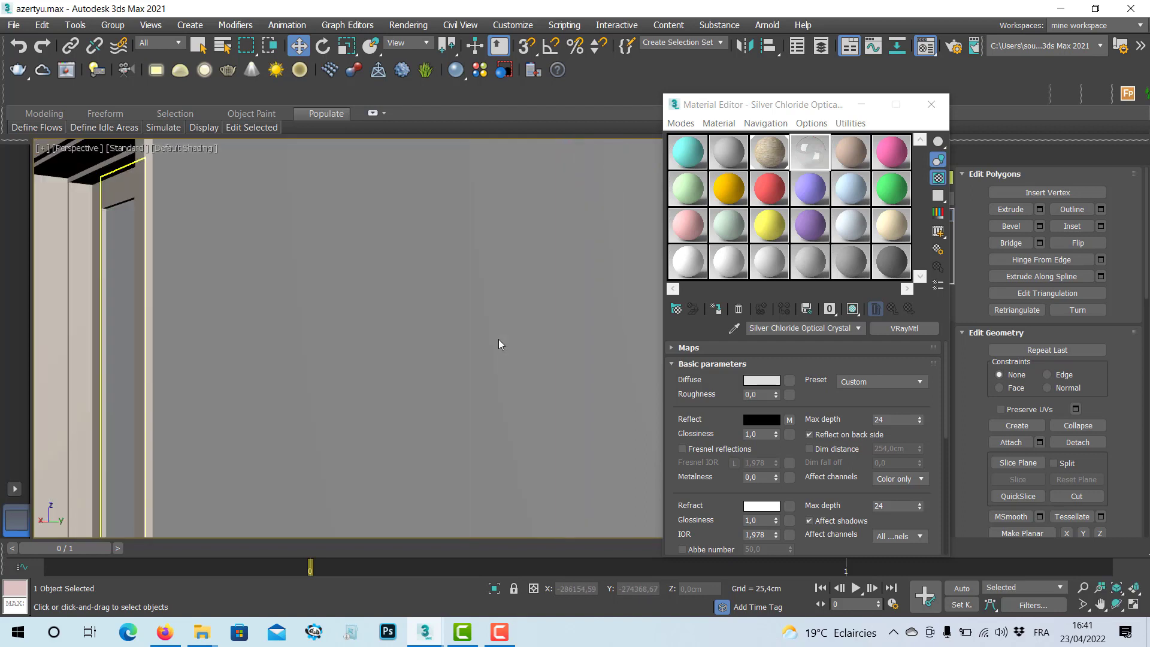
pyautogui.scroll(-10, 499, 339)
pyautogui.keyDown('alt'); pyautogui.moveTo(499, 340); pyautogui.dragTo(271, 329, button='middle'); pyautogui.keyUp('alt')
pyautogui.scroll(5, 270, 329)
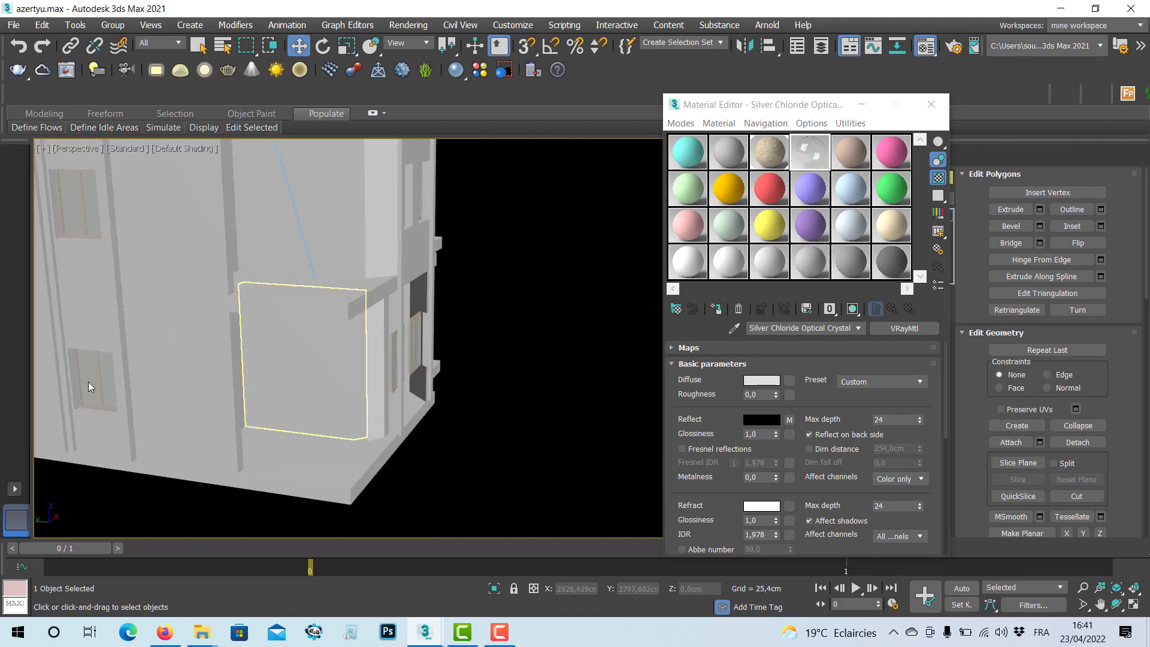
pyautogui.moveTo(797, 103); pyautogui.dragTo(587, 230)
pyautogui.click(867, 347)
pyautogui.hotkey('ctrl', 'b')
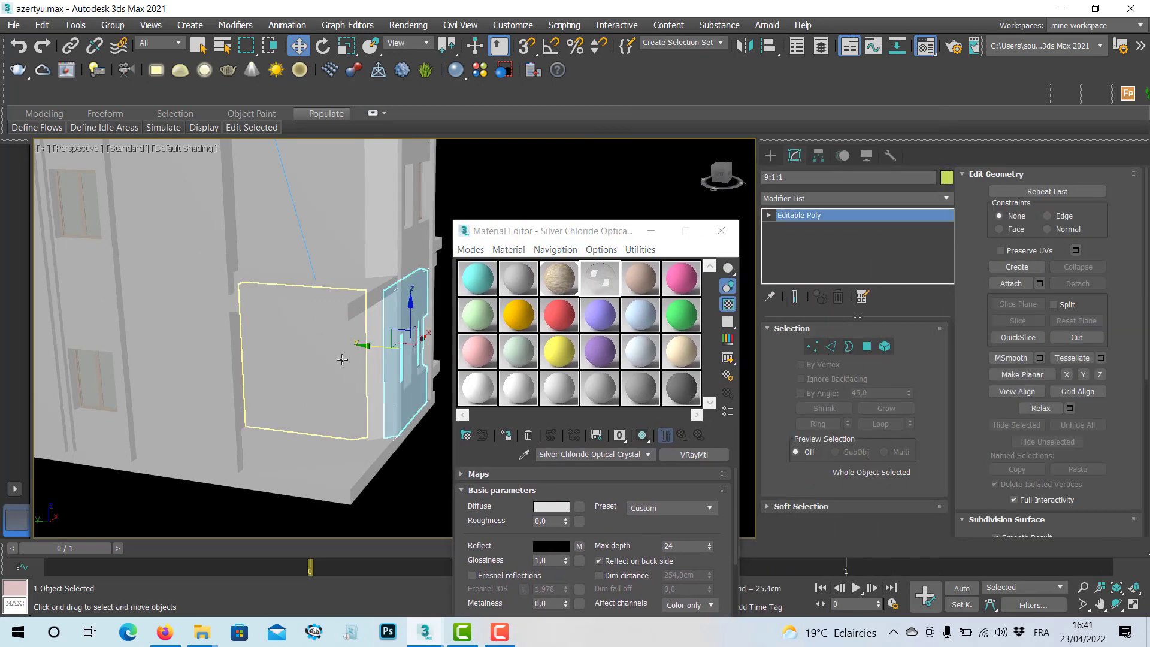
pyautogui.moveTo(340, 359); pyautogui.dragTo(367, 342, button='middle')
pyautogui.press('c')
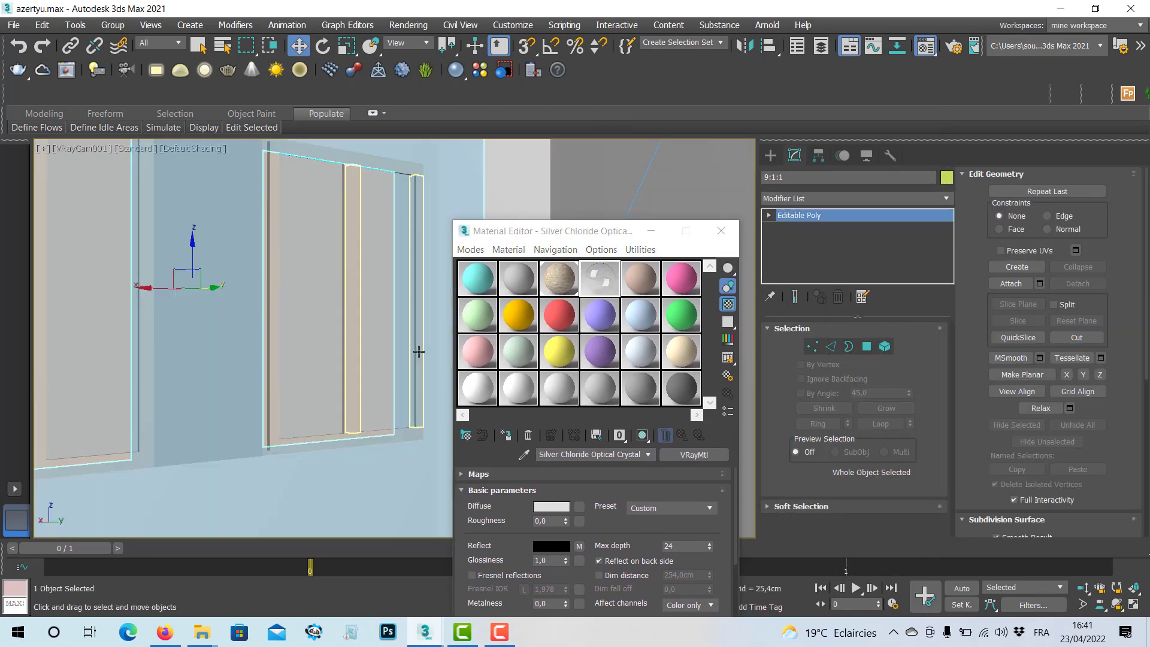
# Assign the Silver Chloride Optical Crystal material to the three window panes visible in the VRayCam001 view
pyautogui.click(310, 333)
pyautogui.click(310, 333)
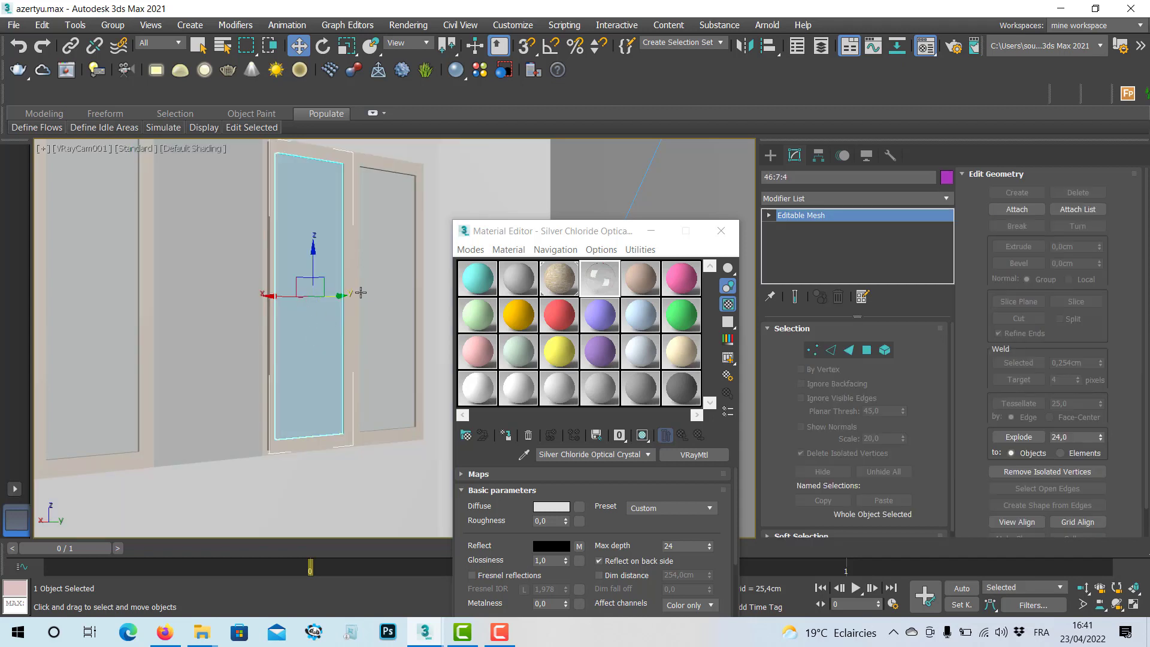
pyautogui.keyDown('ctrl'); pyautogui.click(389, 293); pyautogui.keyUp('ctrl')
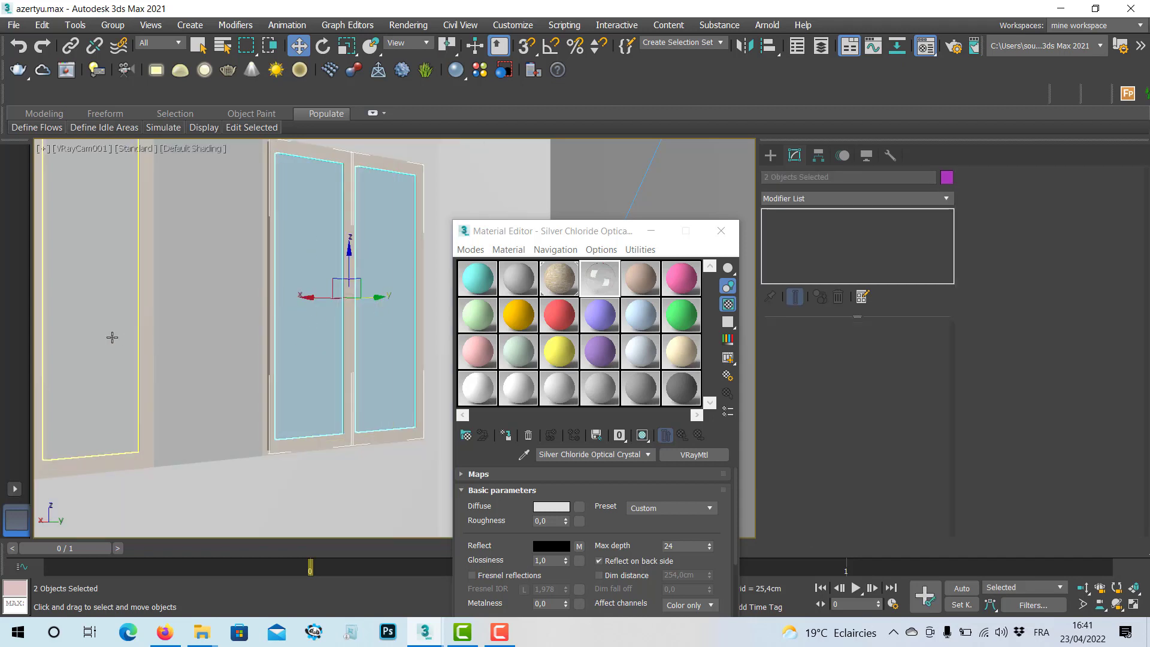
pyautogui.keyDown('ctrl'); pyautogui.click(113, 337); pyautogui.keyUp('ctrl')
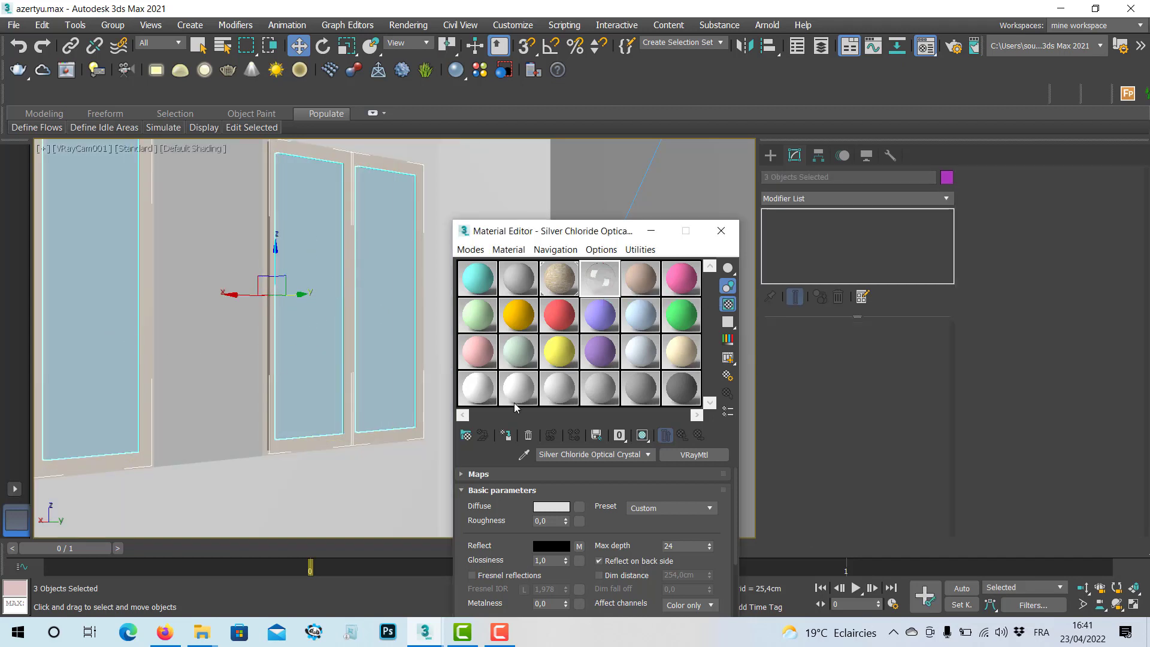
pyautogui.click(508, 441)
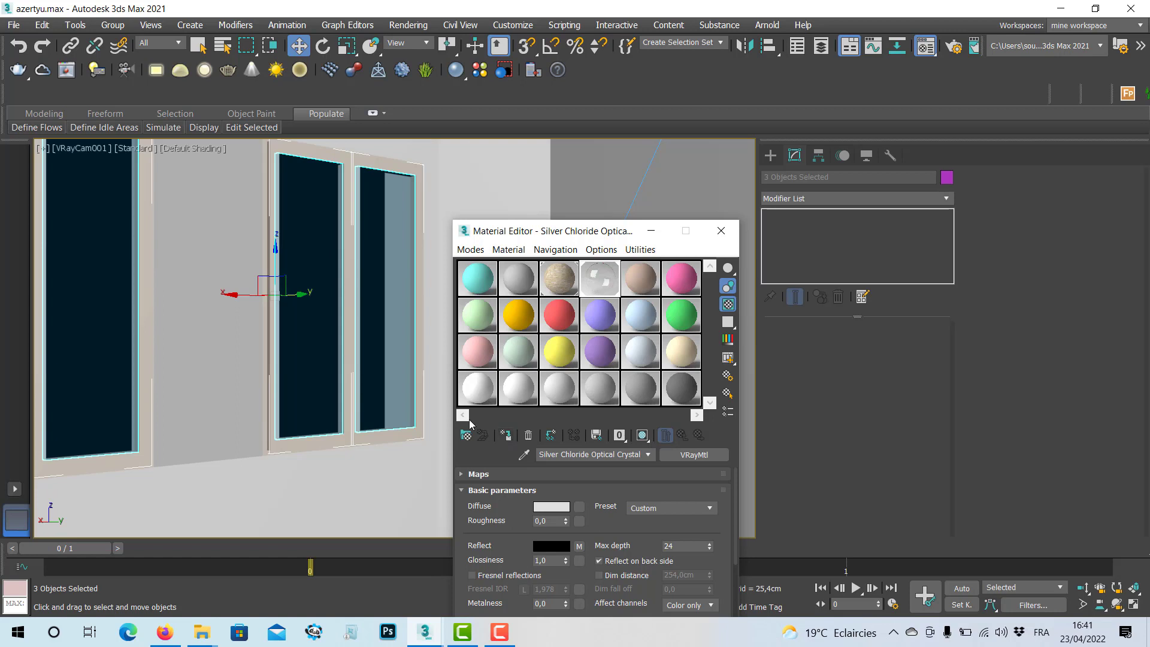
# In the perspective view, assign the Silver Chloride Optical Crystal material to both panes of the narrow ground-floor window
pyautogui.press('p')
pyautogui.scroll(-3, 306, 360)
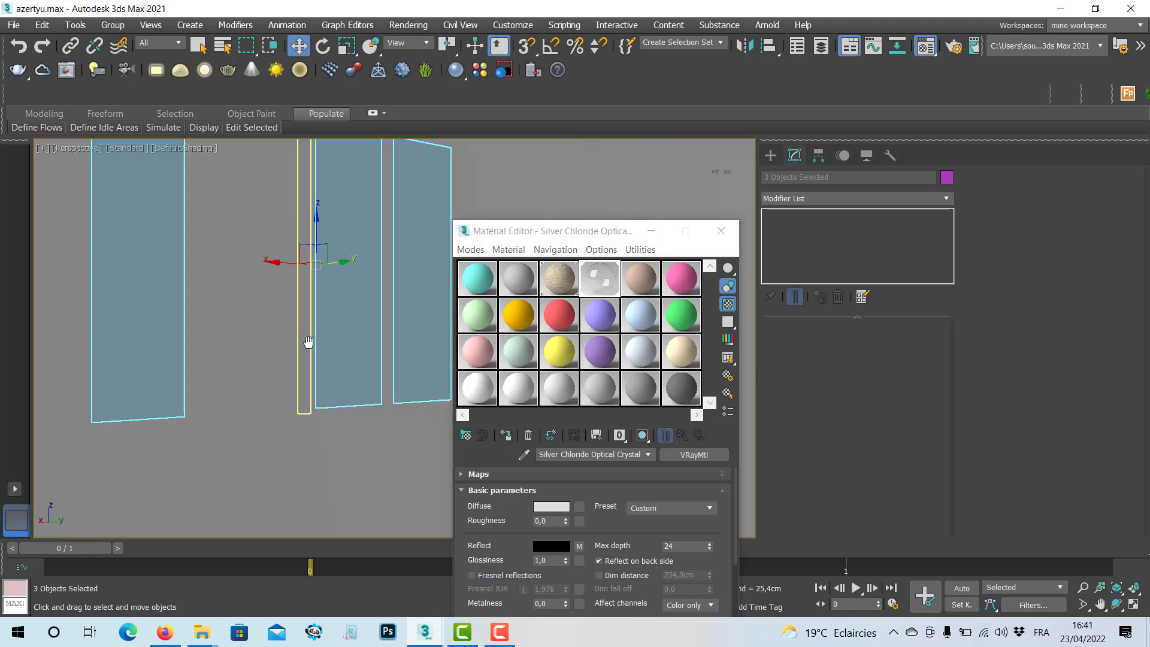
pyautogui.scroll(-8, 309, 342)
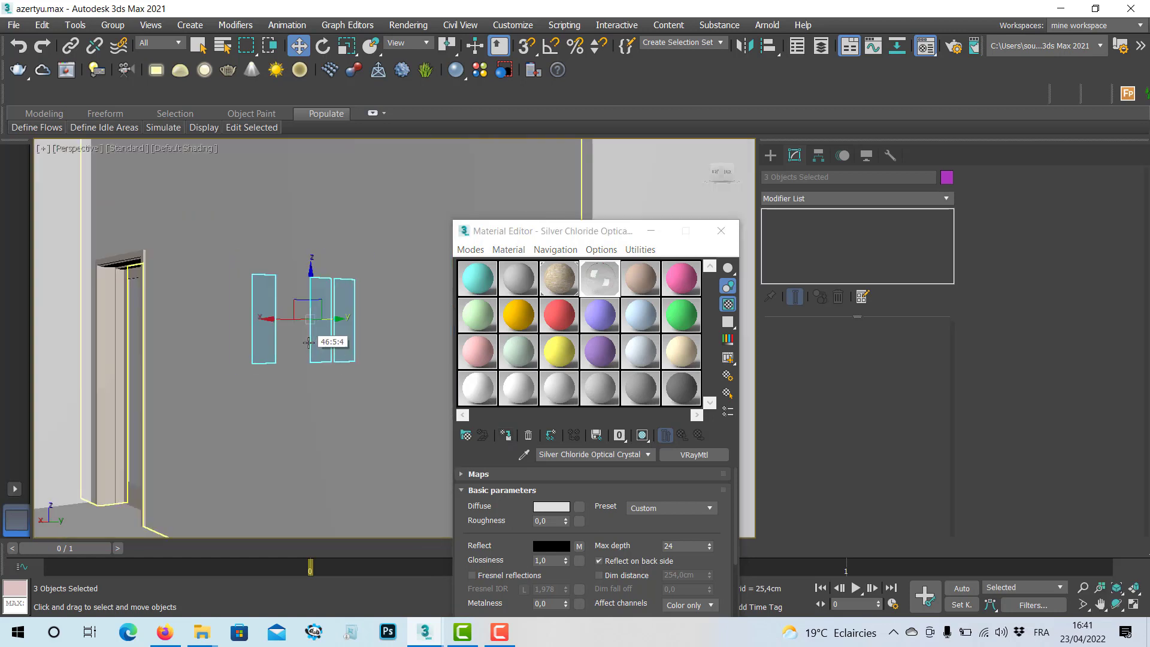
pyautogui.scroll(10, 334, 348)
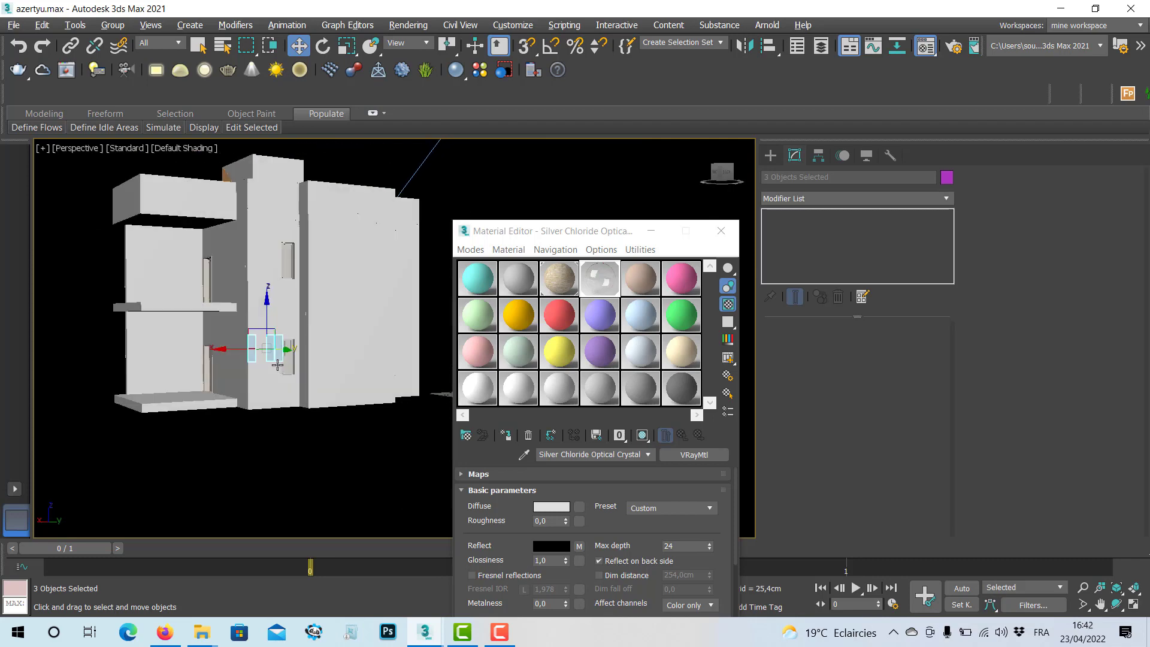
pyautogui.click(181, 376)
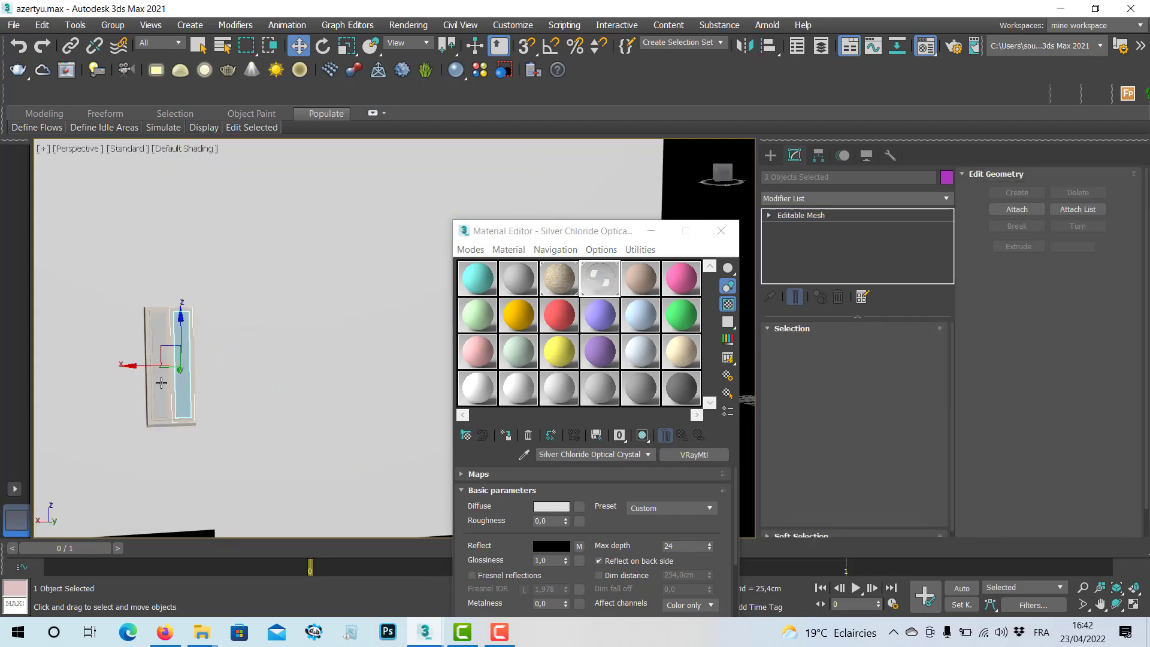
pyautogui.keyDown('ctrl'); pyautogui.click(160, 372); pyautogui.keyUp('ctrl')
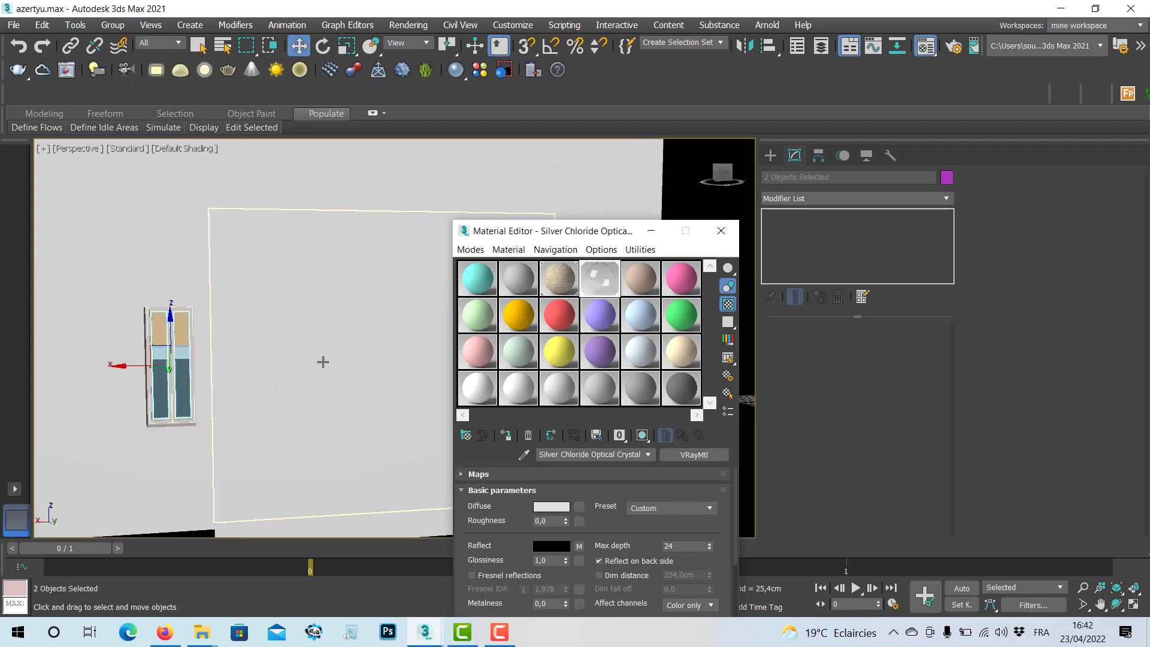
# Add both panes of the neighbouring ground-floor window around the corner to the selection and assign them the crystal material
pyautogui.scroll(6, 324, 359)
pyautogui.scroll(-3, 330, 353)
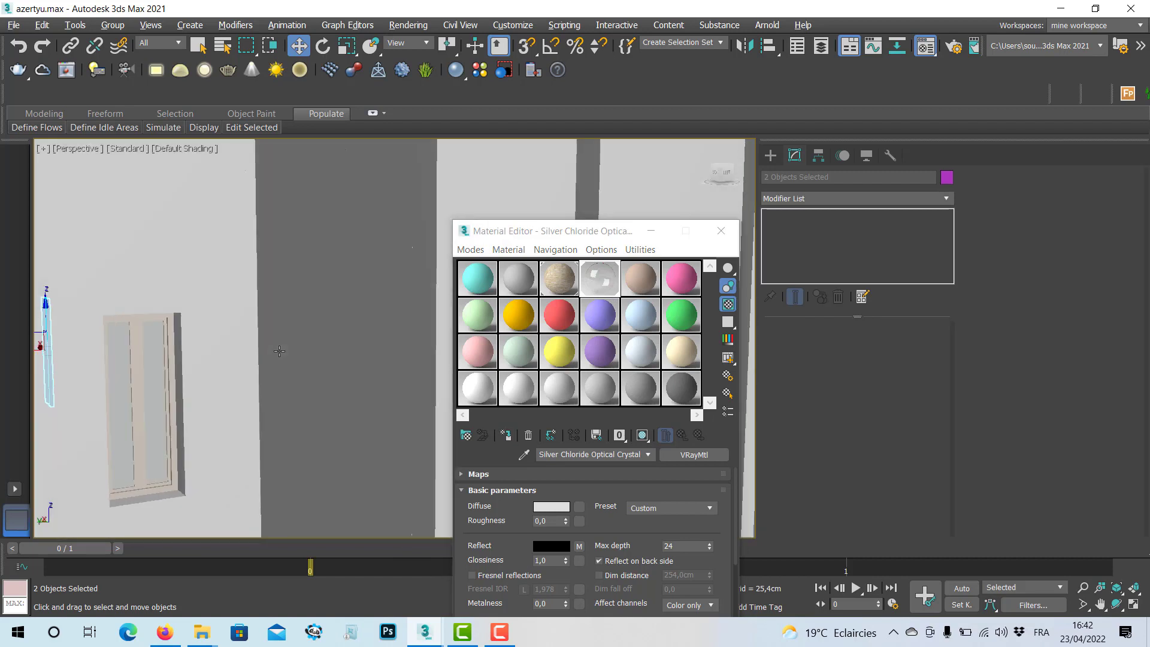
pyautogui.keyDown('ctrl'); pyautogui.click(151, 404); pyautogui.keyUp('ctrl')
pyautogui.keyDown('ctrl'); pyautogui.click(123, 408); pyautogui.keyUp('ctrl')
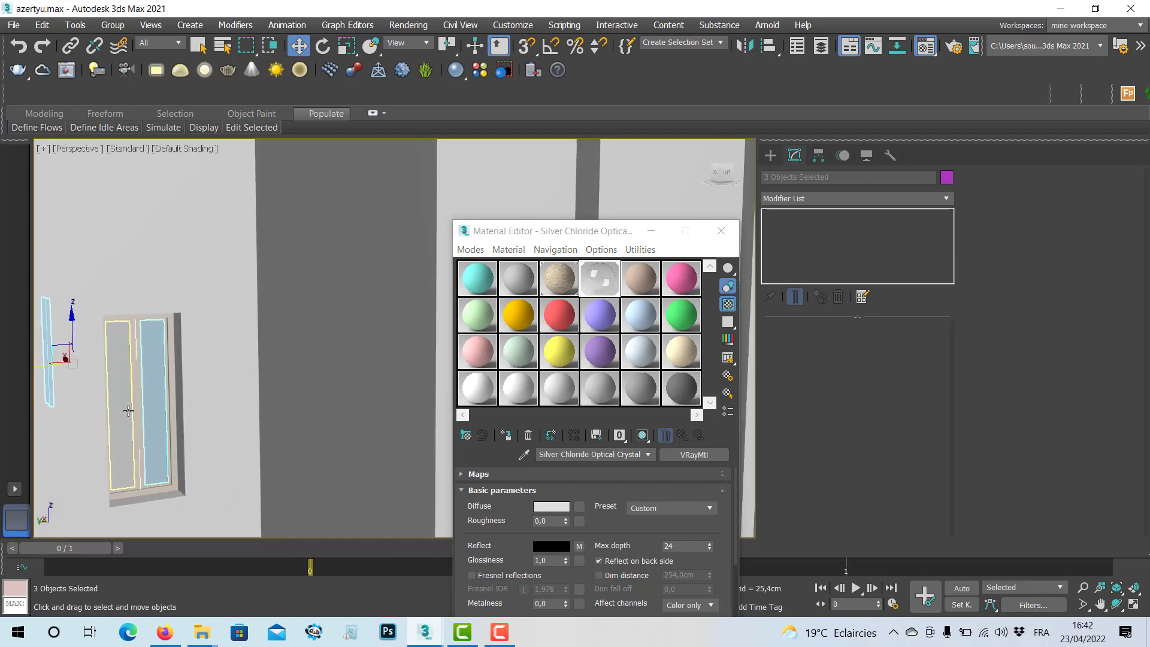
pyautogui.click(507, 436)
# Add the six panes of the wide ground-floor window and the two windows above to the selection and assign the crystal material
pyautogui.scroll(-5, 316, 421)
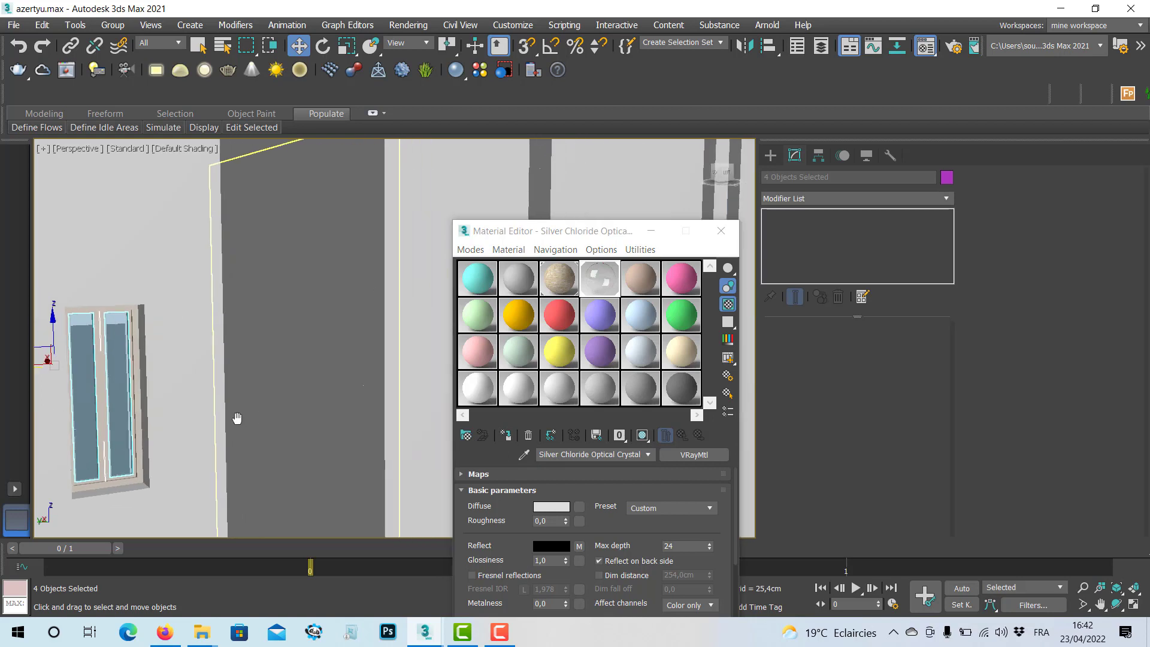
pyautogui.scroll(4, 306, 420)
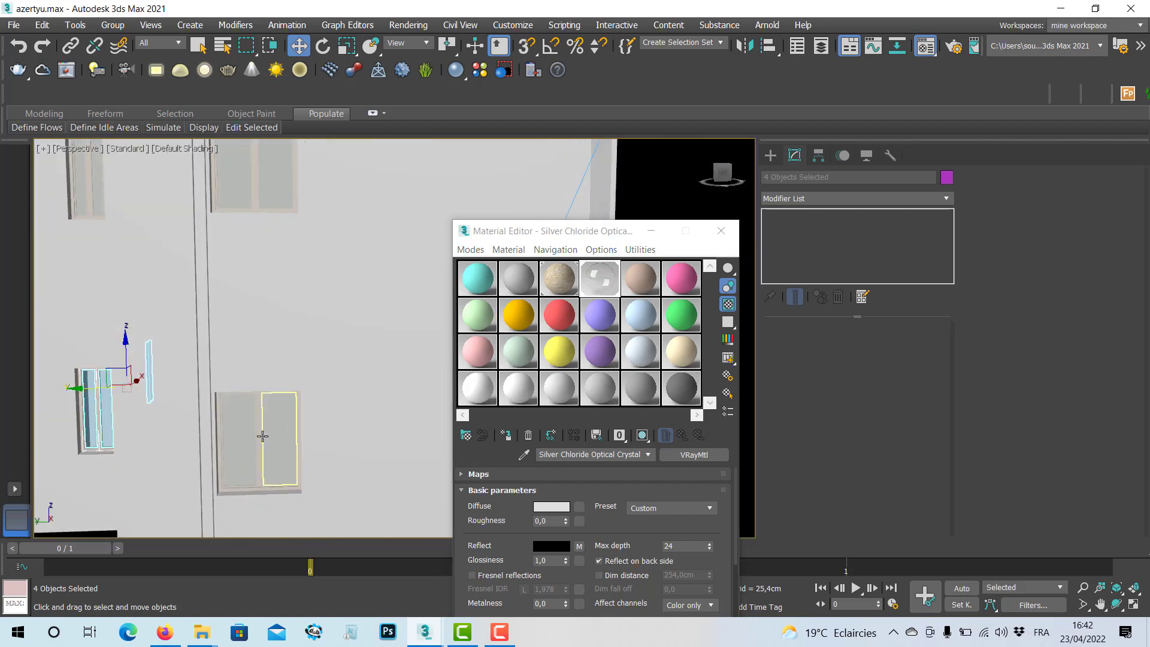
pyautogui.keyDown('ctrl'); pyautogui.click(240, 437); pyautogui.keyUp('ctrl')
pyautogui.keyDown('ctrl'); pyautogui.click(272, 425); pyautogui.keyUp('ctrl')
pyautogui.keyDown('ctrl'); pyautogui.click(266, 197); pyautogui.keyUp('ctrl')
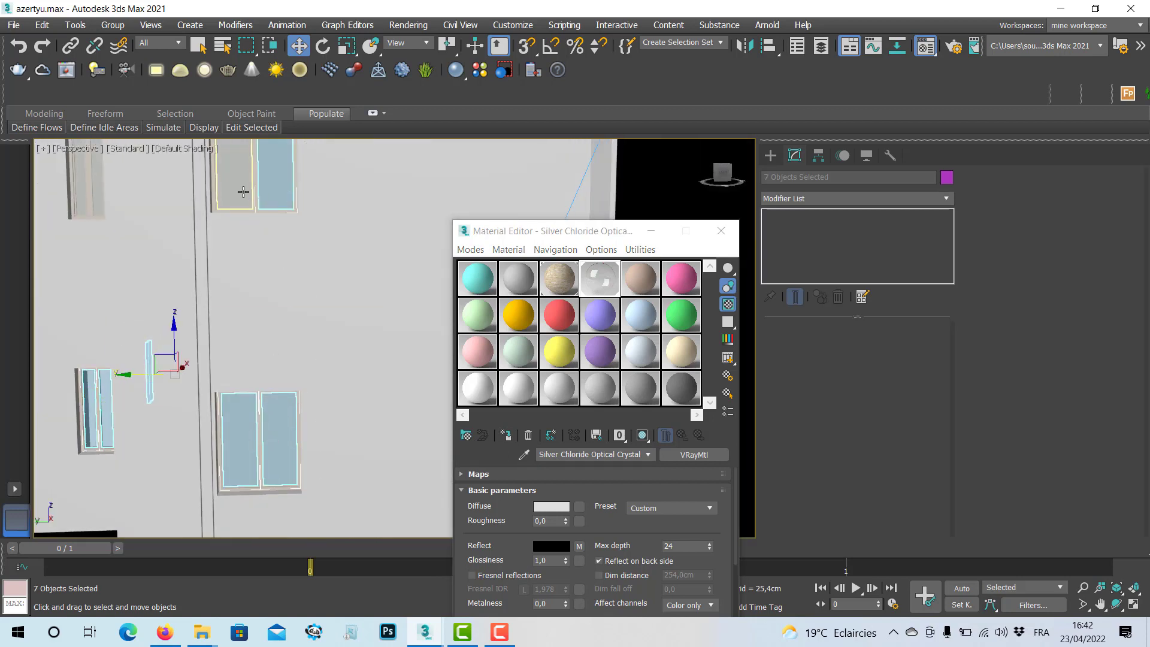
pyautogui.keyDown('ctrl'); pyautogui.click(238, 192); pyautogui.keyUp('ctrl')
pyautogui.keyDown('ctrl'); pyautogui.click(99, 183); pyautogui.keyUp('ctrl')
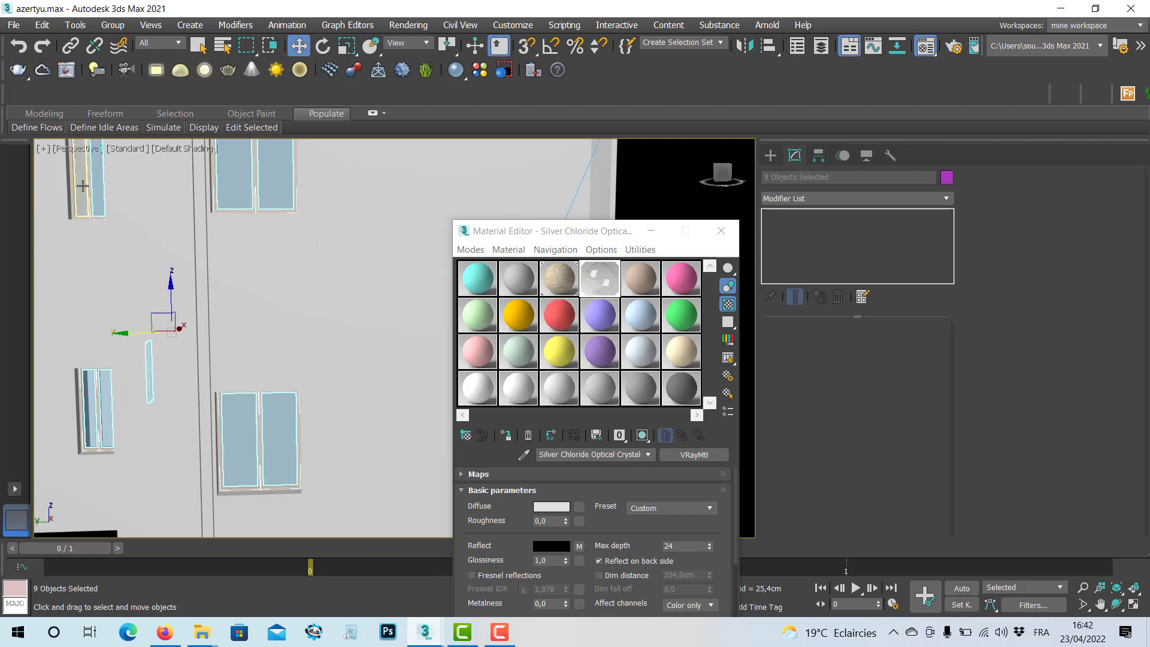
pyautogui.keyDown('ctrl'); pyautogui.click(79, 180); pyautogui.keyUp('ctrl')
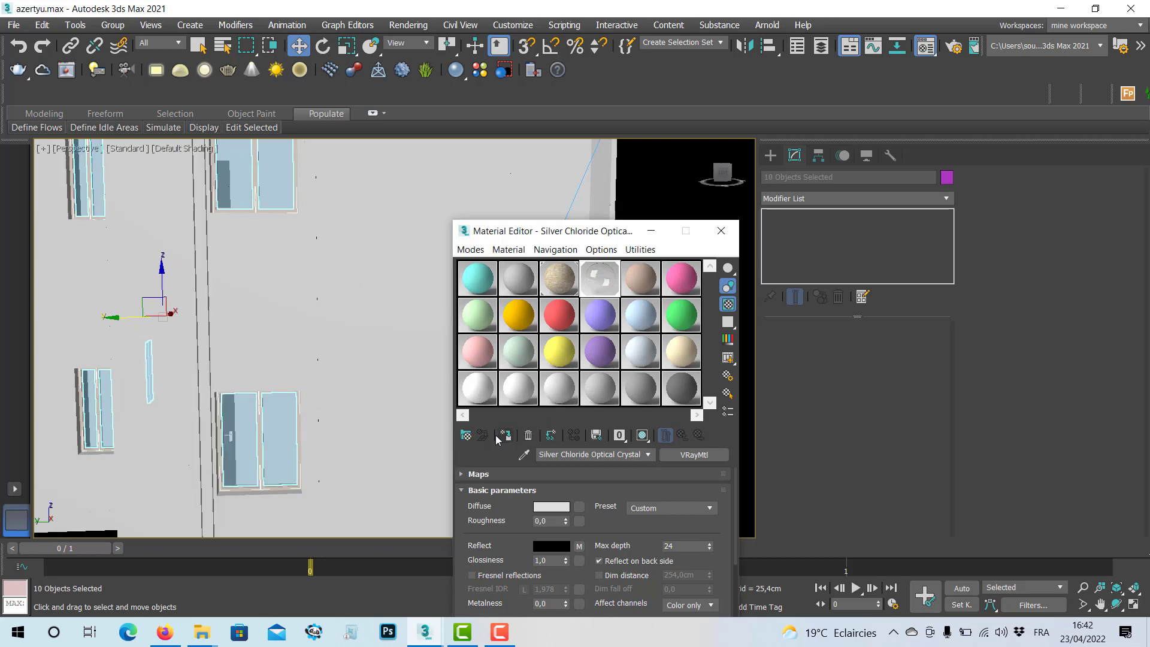
# Select the four glass panes of the two upper-floor windows on the facade between the balconies
pyautogui.scroll(-5, 334, 411)
pyautogui.keyDown('alt'); pyautogui.moveTo(297, 403); pyautogui.dragTo(292, 333, button='middle'); pyautogui.keyUp('alt')
pyautogui.click(307, 297)
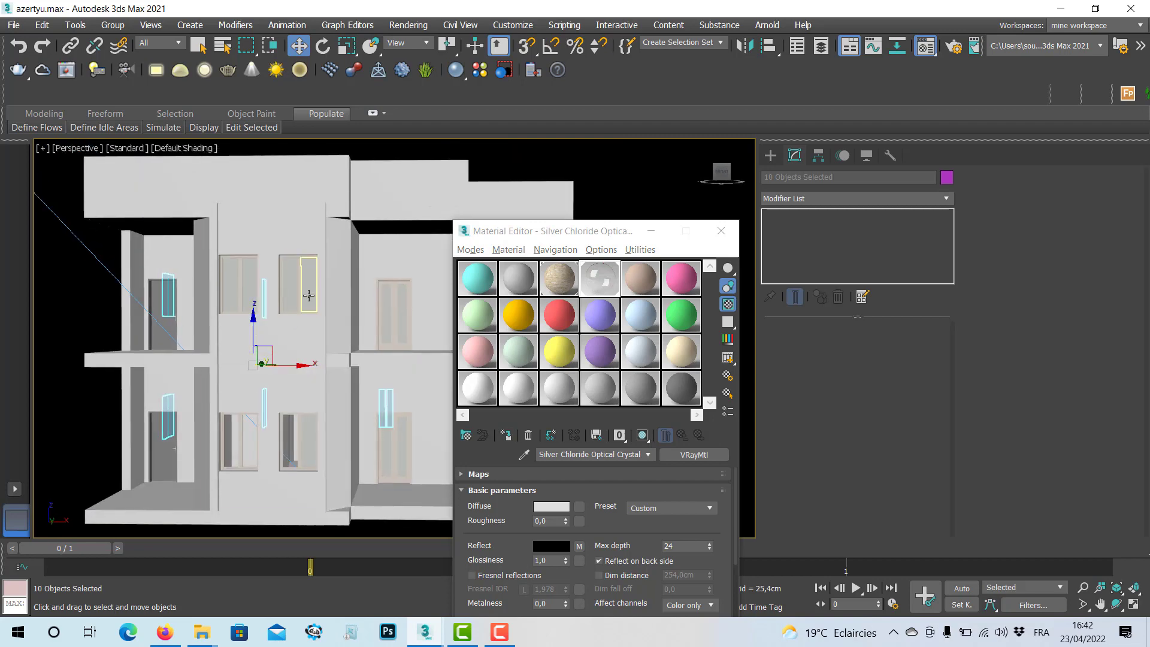
pyautogui.keyDown('ctrl'); pyautogui.click(292, 294); pyautogui.keyUp('ctrl')
pyautogui.keyDown('ctrl'); pyautogui.click(250, 291); pyautogui.keyUp('ctrl')
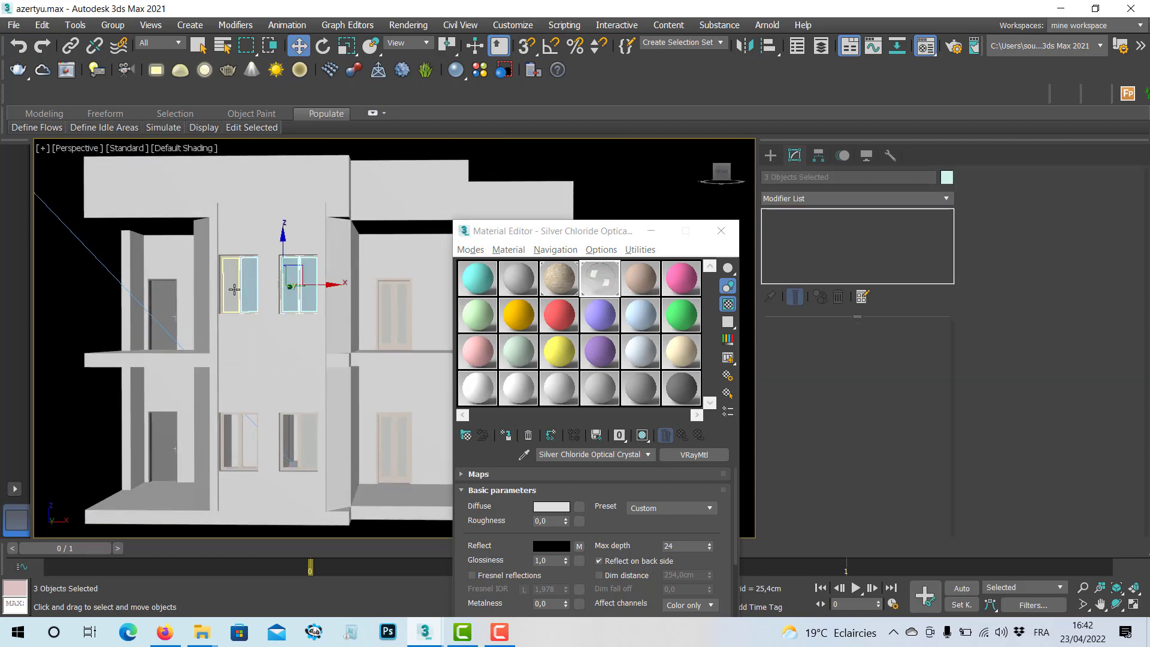
pyautogui.keyDown('ctrl'); pyautogui.click(232, 283); pyautogui.keyUp('ctrl')
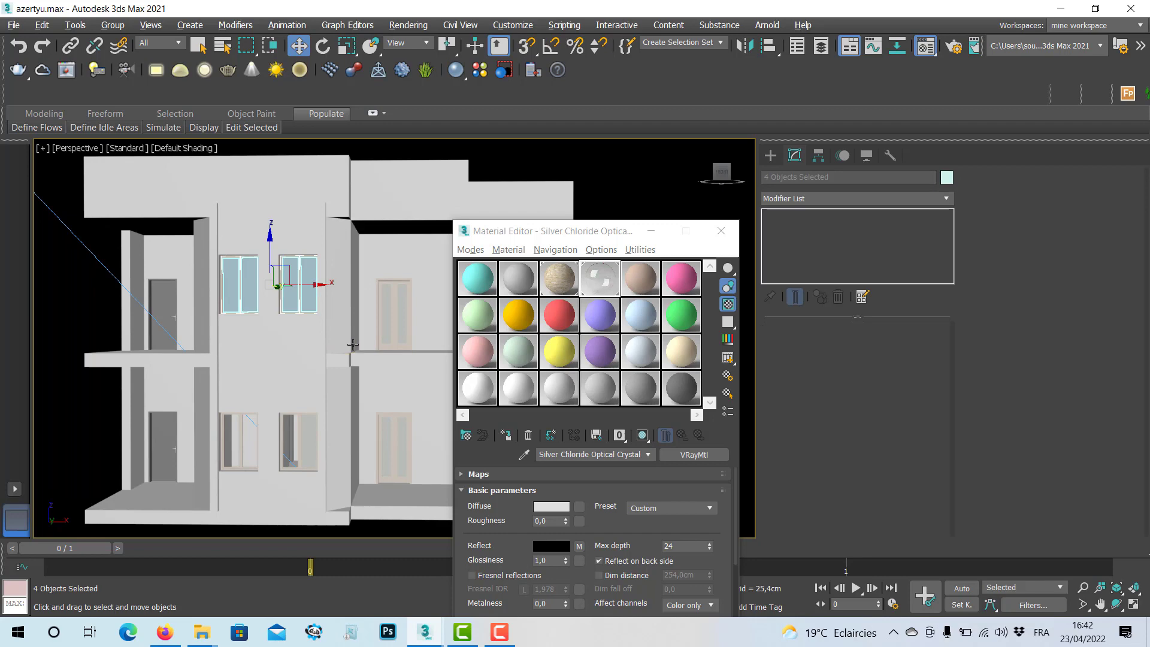
# Add the glass panes of the upper and lower balcony doors to the selection and assign them the Silver Chloride Optical Crystal material
pyautogui.keyDown('alt'); pyautogui.moveTo(353, 343); pyautogui.dragTo(267, 349, button='middle'); pyautogui.keyUp('alt')
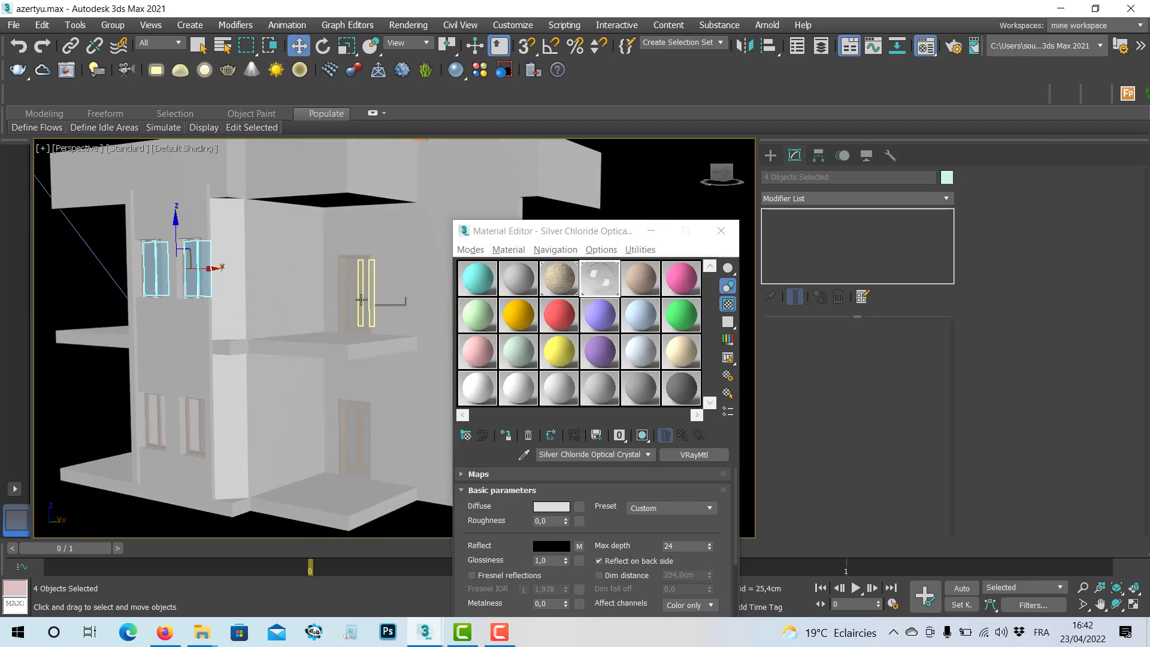
pyautogui.scroll(5, 361, 300)
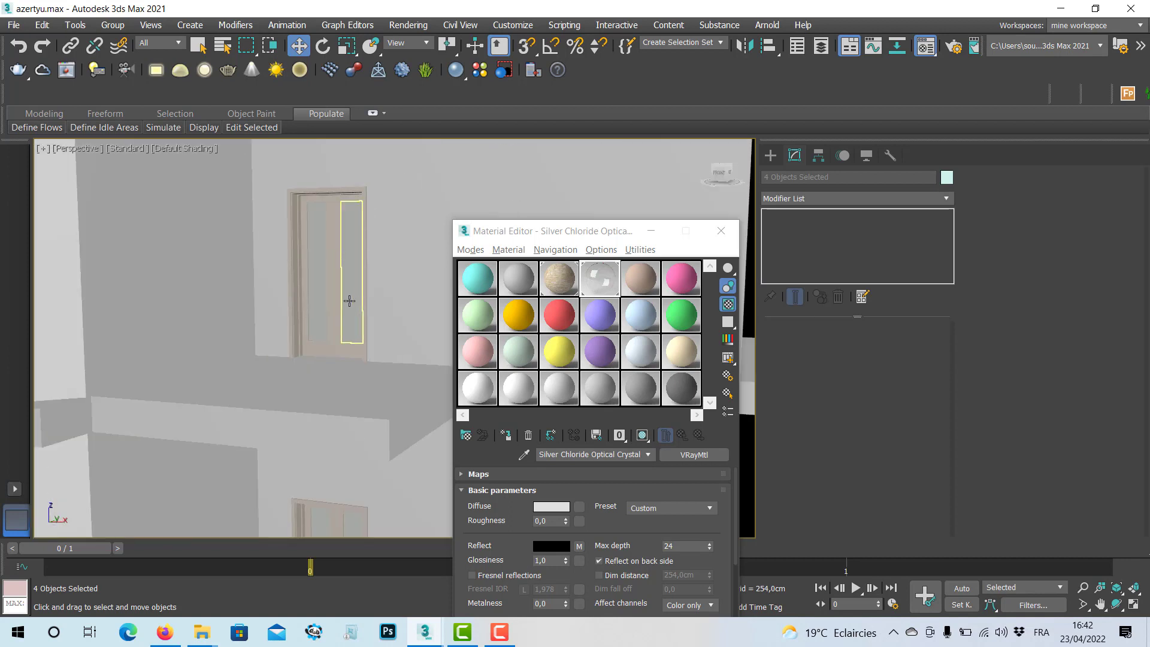
pyautogui.keyDown('ctrl'); pyautogui.click(349, 301); pyautogui.keyUp('ctrl')
pyautogui.keyDown('alt'); pyautogui.moveTo(349, 301); pyautogui.dragTo(350, 462, button='middle'); pyautogui.keyUp('alt')
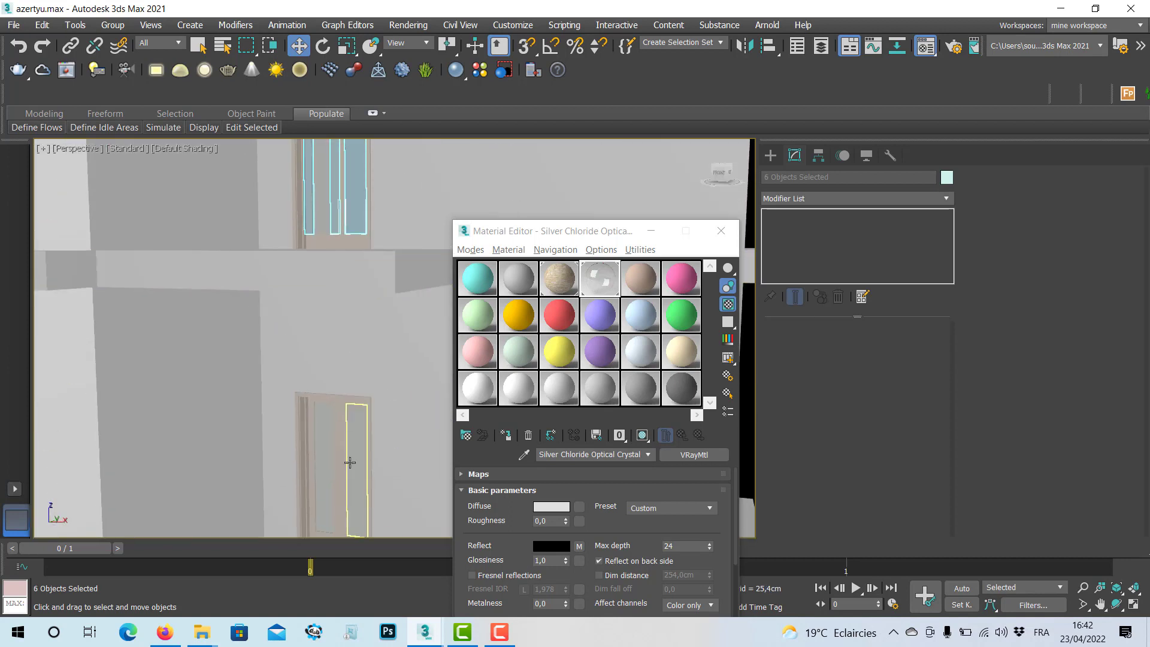
pyautogui.keyDown('ctrl'); pyautogui.click(350, 462); pyautogui.keyUp('ctrl')
pyautogui.keyDown('ctrl'); pyautogui.click(330, 466); pyautogui.keyUp('ctrl')
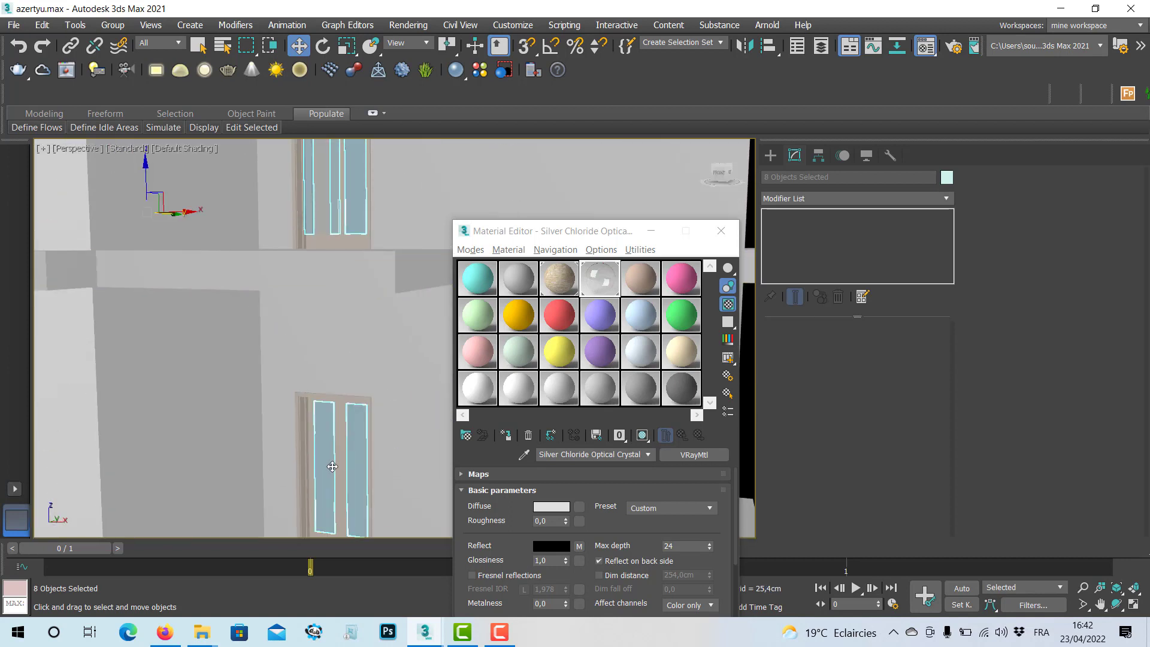
pyautogui.click(507, 439)
# Select the four glass panes of the two stacked balcony doors on the adjacent side and assign them the crystal material
pyautogui.scroll(-3, 373, 436)
pyautogui.keyDown('alt'); pyautogui.moveTo(372, 436); pyautogui.dragTo(281, 417, button='middle'); pyautogui.keyUp('alt')
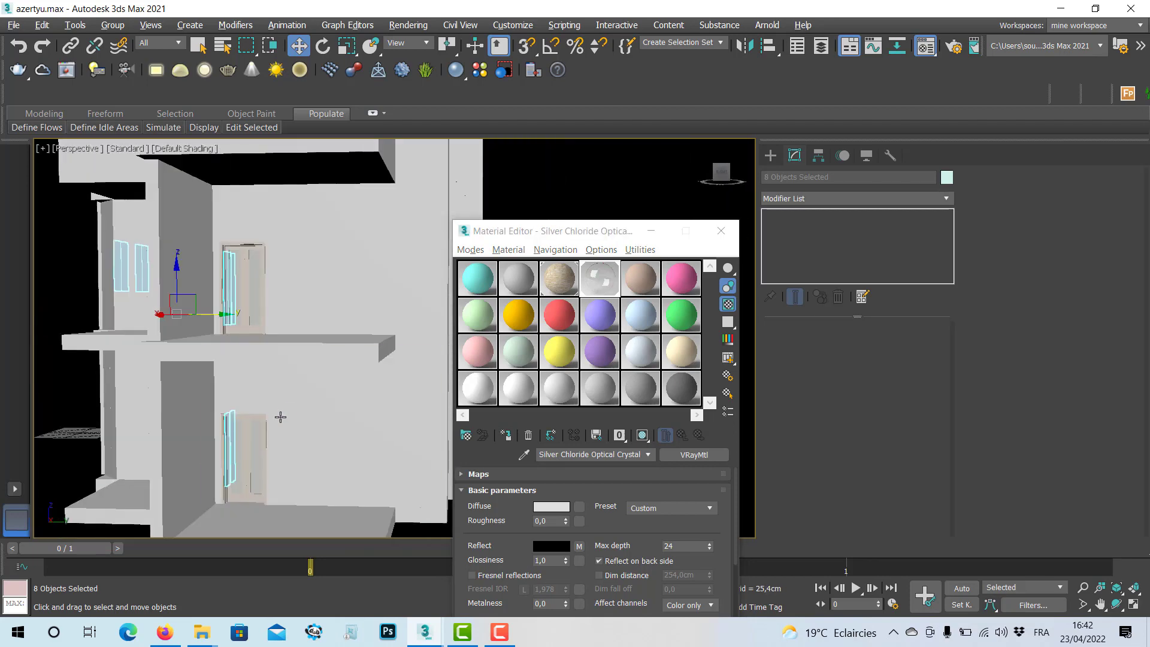
pyautogui.click(260, 446)
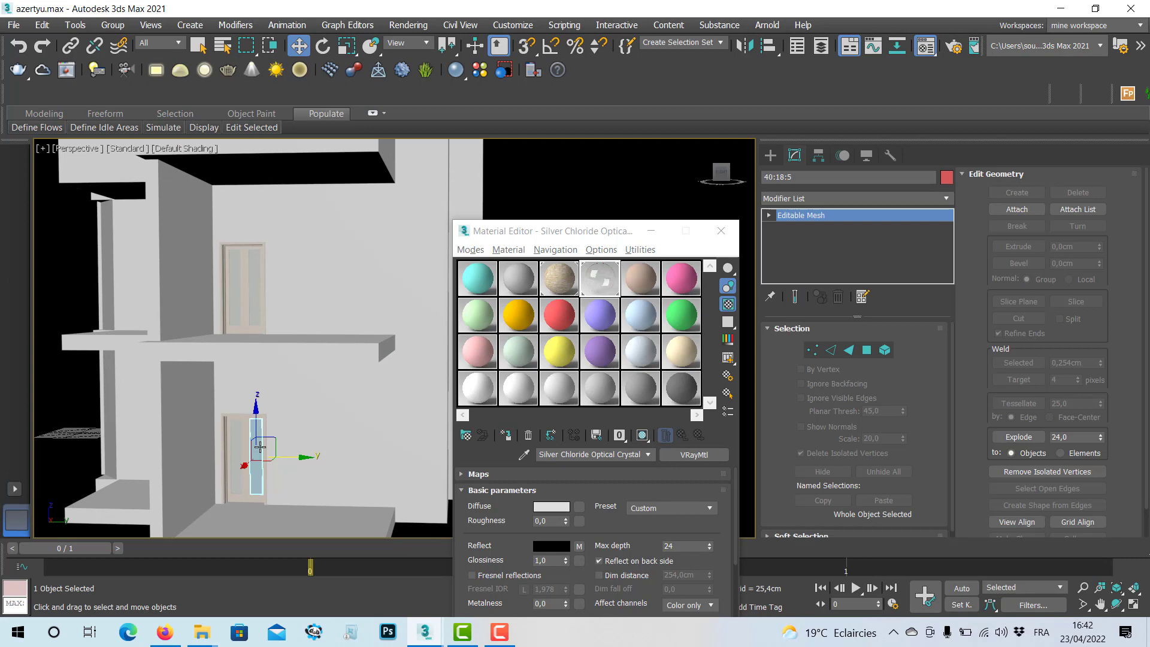
pyautogui.keyDown('ctrl'); pyautogui.click(237, 456); pyautogui.keyUp('ctrl')
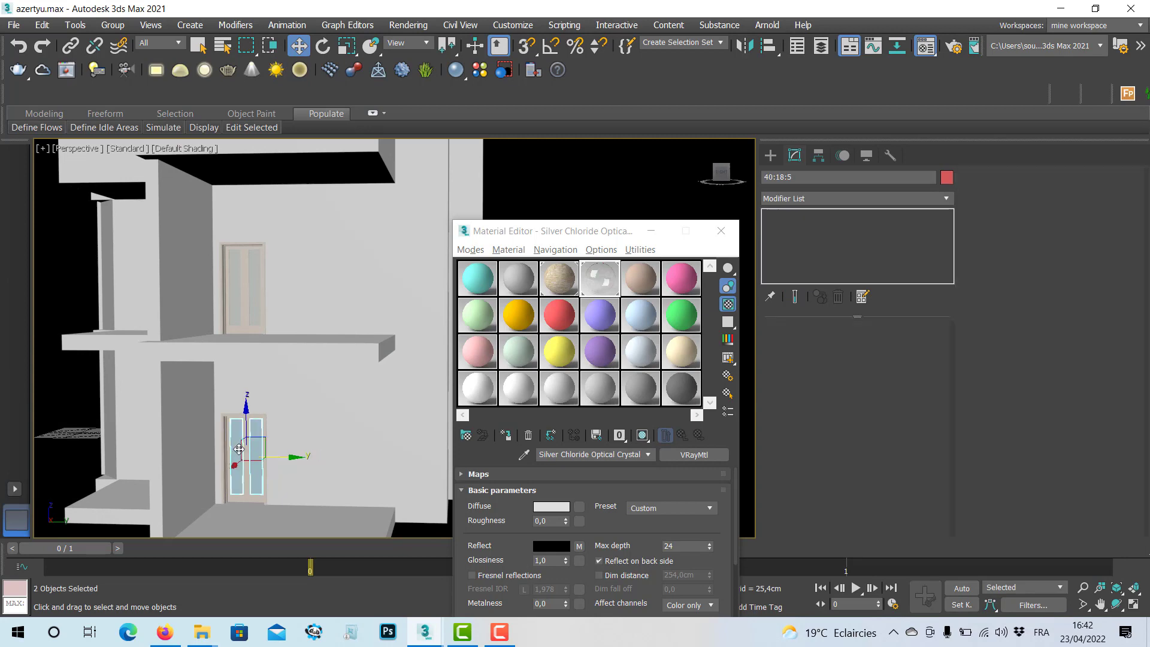
pyautogui.keyDown('ctrl'); pyautogui.click(256, 296); pyautogui.keyUp('ctrl')
pyautogui.keyDown('ctrl'); pyautogui.click(235, 288); pyautogui.keyUp('ctrl')
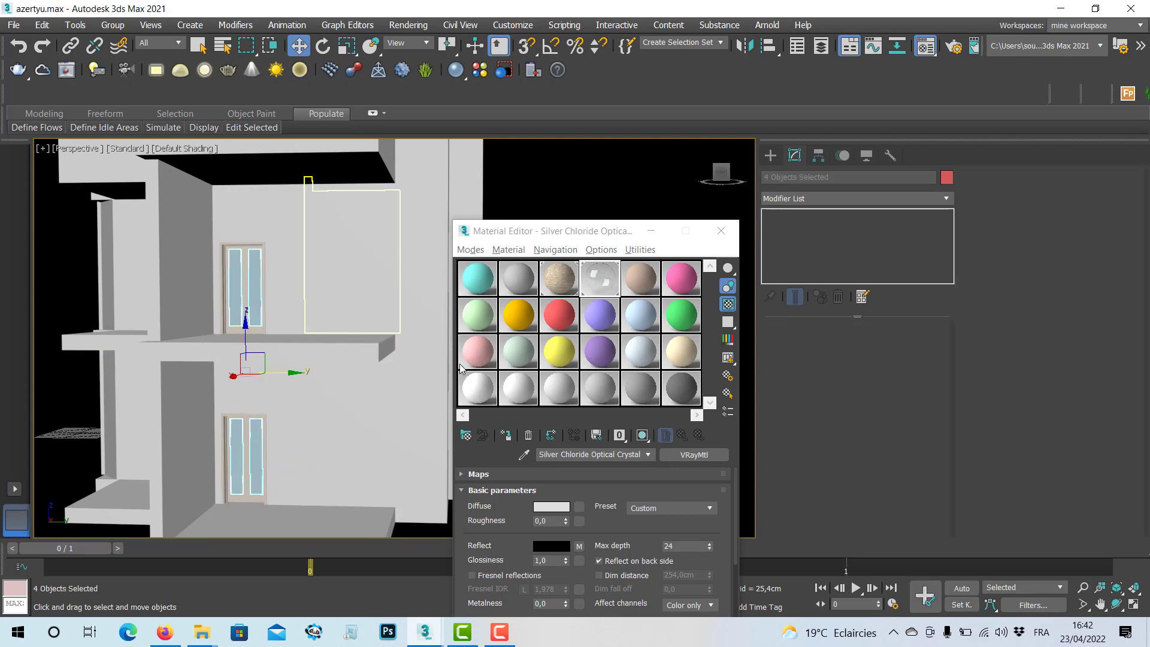
pyautogui.click(514, 435)
# Add both panes of the narrow upper-floor window around the corner to the selection and assign the crystal material
pyautogui.keyDown('alt'); pyautogui.moveTo(369, 381); pyautogui.dragTo(277, 381, button='middle'); pyautogui.keyUp('alt')
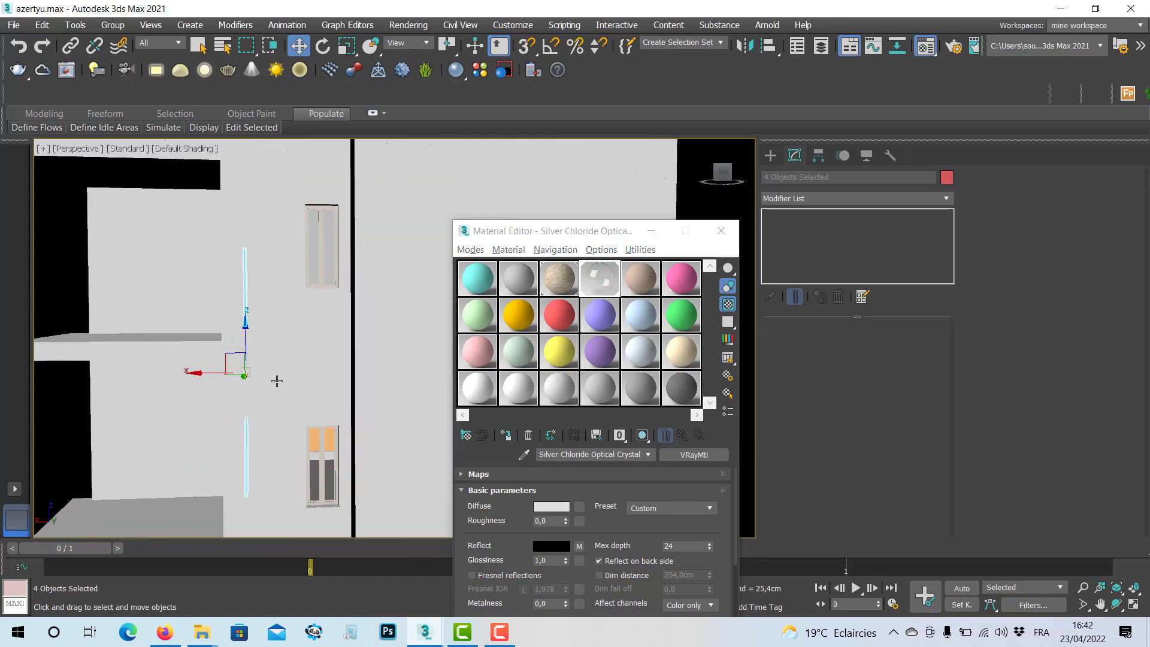
pyautogui.keyDown('ctrl'); pyautogui.click(329, 246); pyautogui.keyUp('ctrl')
pyautogui.keyDown('ctrl'); pyautogui.click(314, 263); pyautogui.keyUp('ctrl')
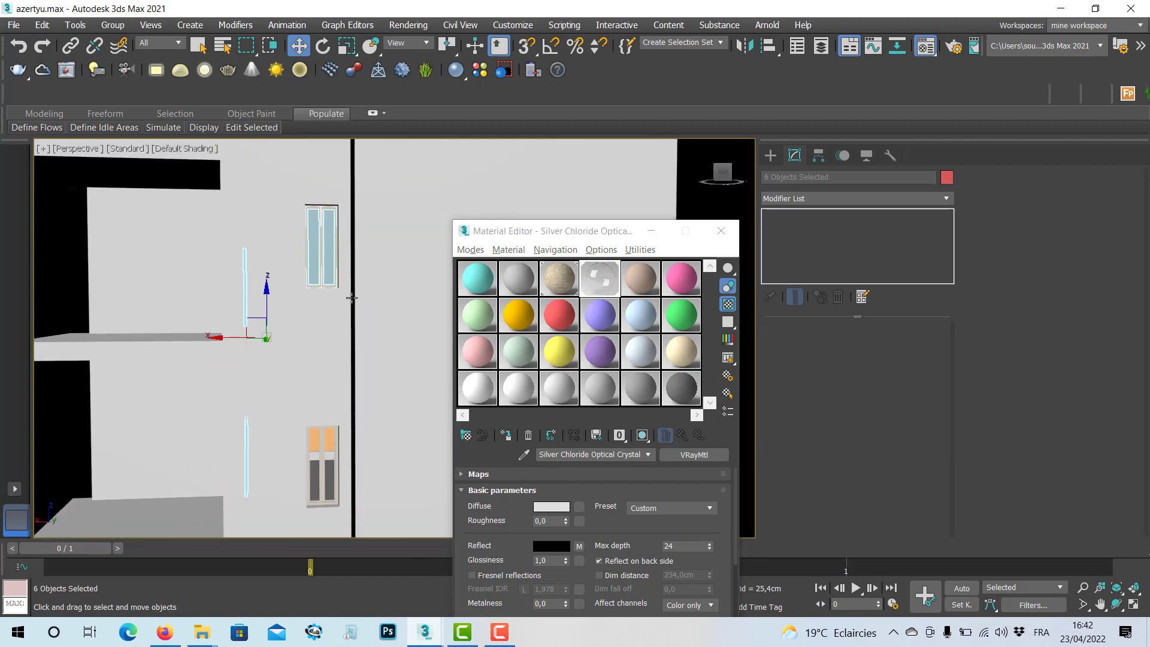
pyautogui.moveTo(372, 396); pyautogui.dragTo(240, 346, button='middle')
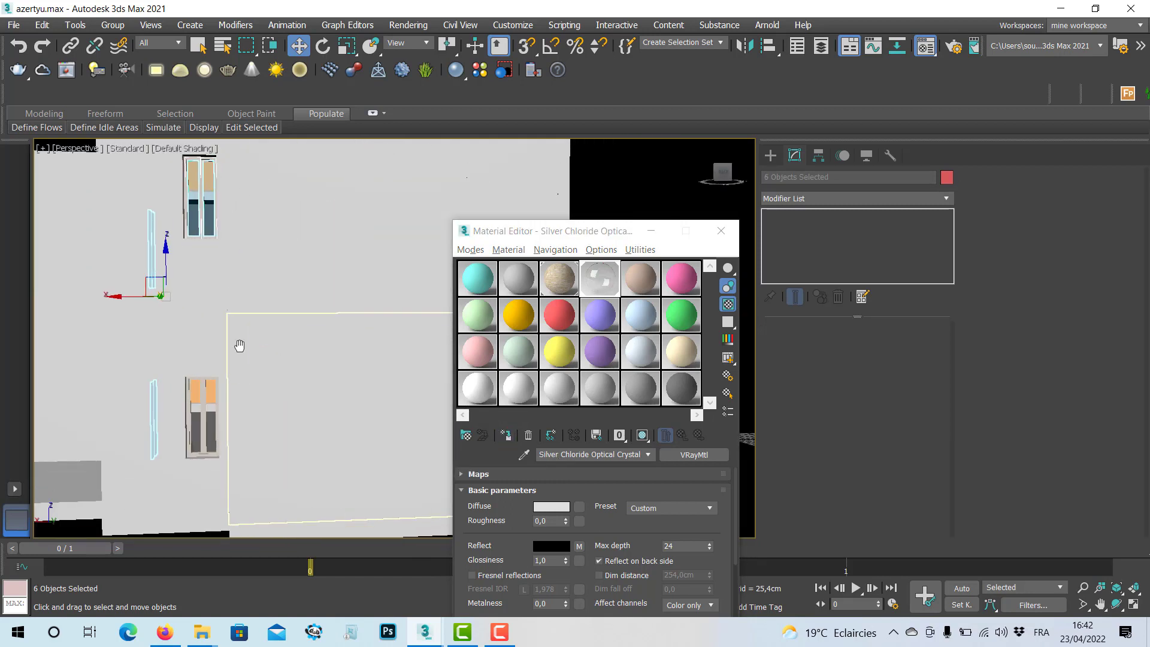
pyautogui.keyDown('alt'); pyautogui.moveTo(354, 367); pyautogui.dragTo(316, 382, button='middle'); pyautogui.keyUp('alt')
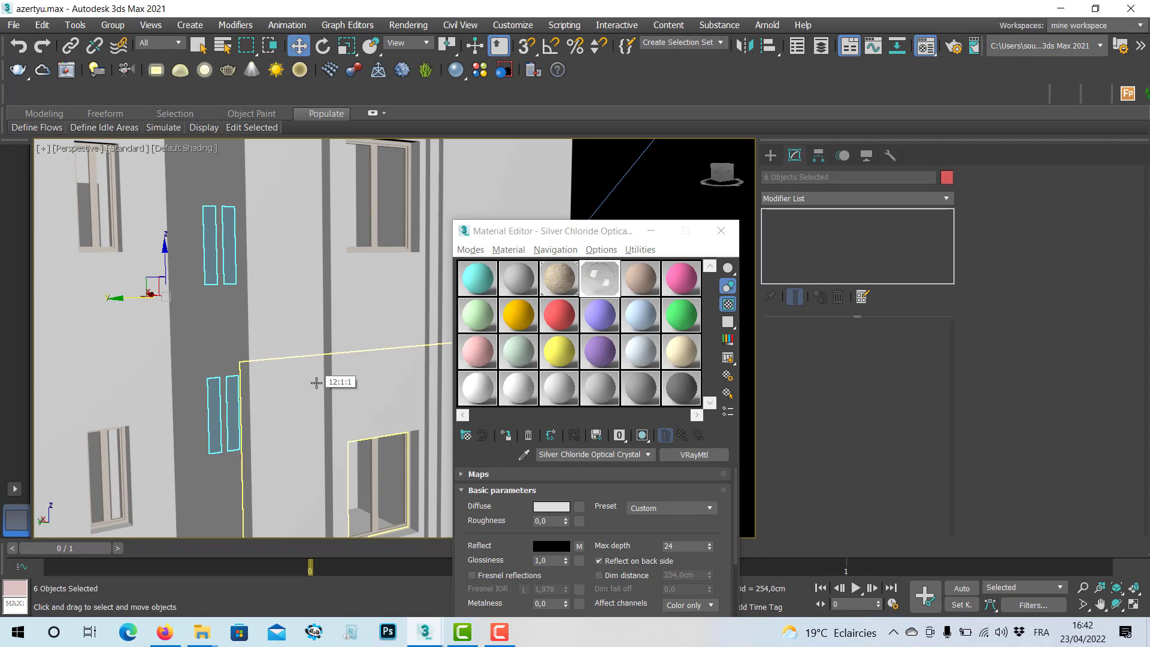
# Return to the VRayCam001 view, close the Material Editor and show the four-viewport layout
pyautogui.press('c')
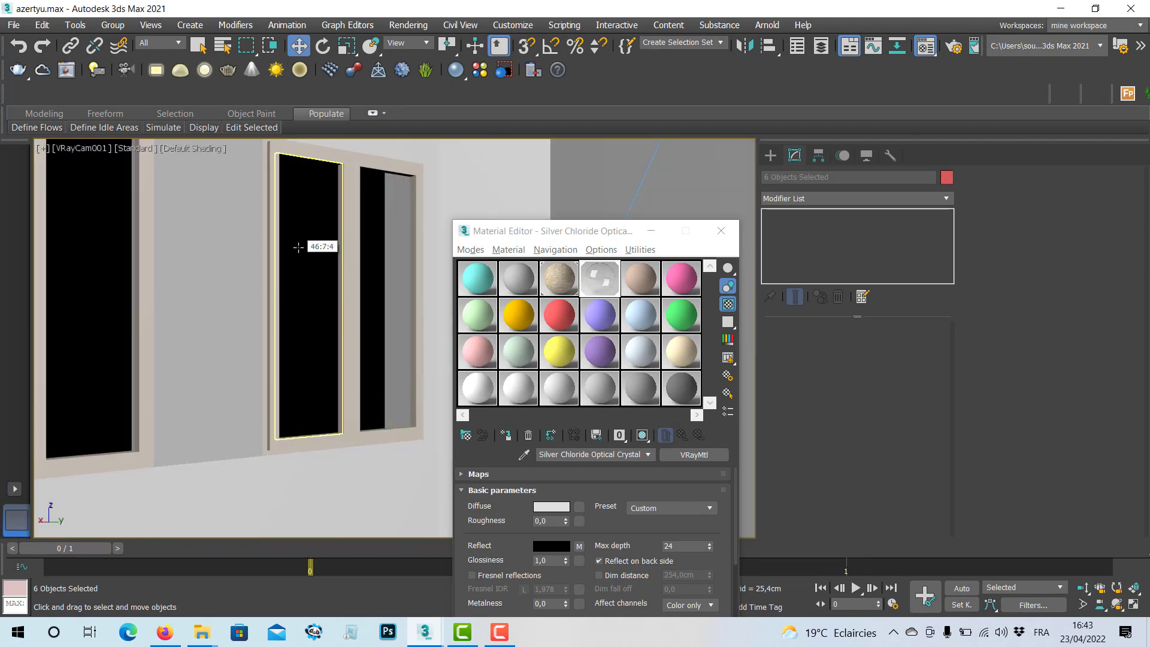
pyautogui.click(722, 232)
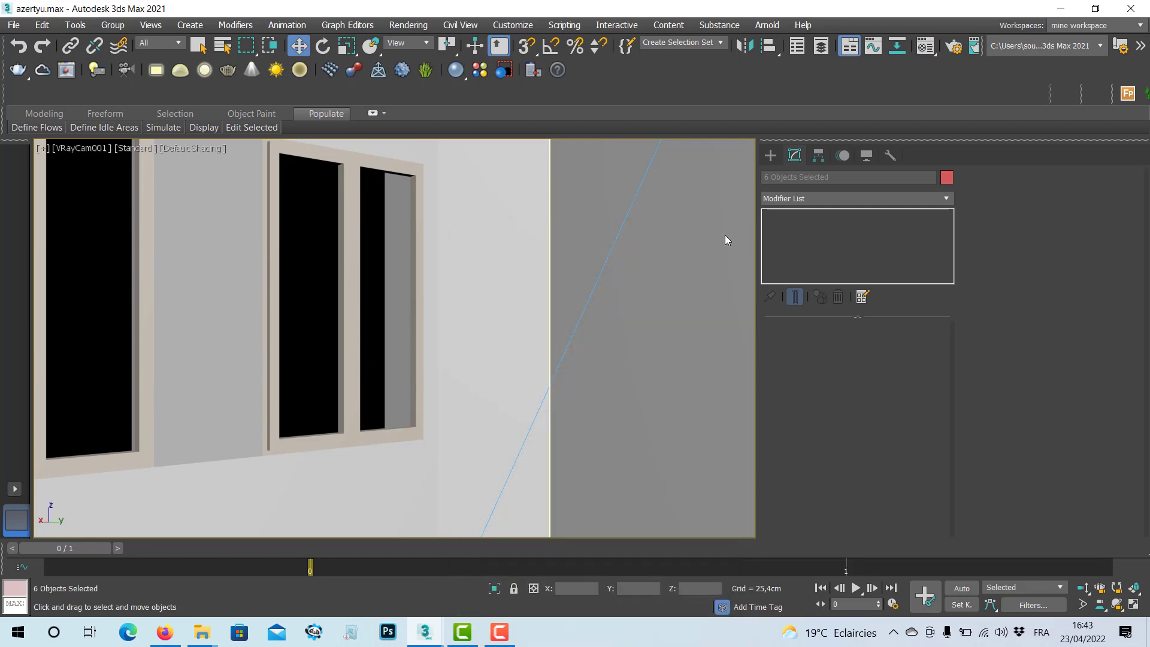
pyautogui.hotkey('alt', 'w')
pyautogui.scroll(10, 282, 198)
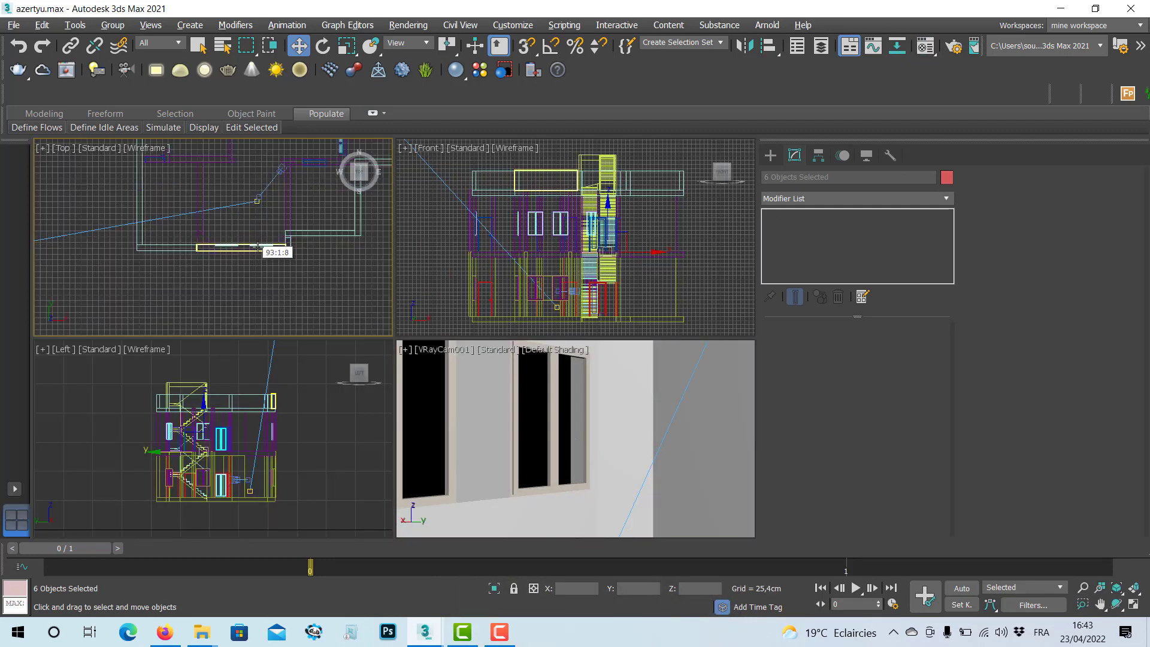
# Select VRayCam001 in the top view, set its film gate to 72.36 mm and maximize the camera view
pyautogui.click(281, 174)
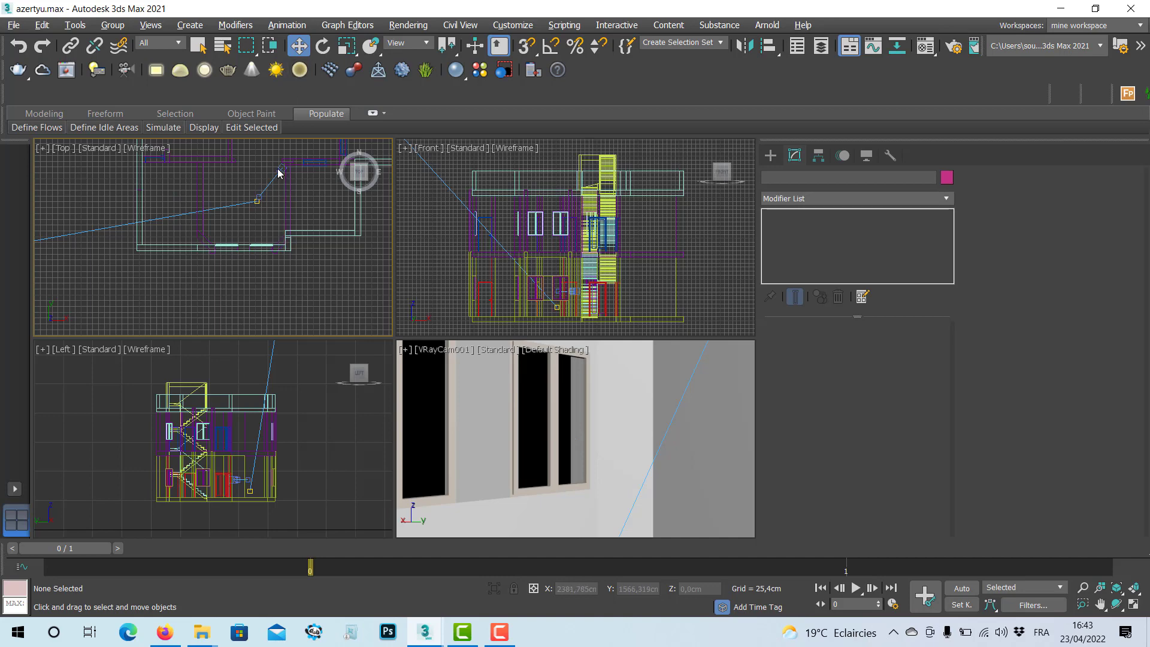
pyautogui.scroll(6, 279, 174)
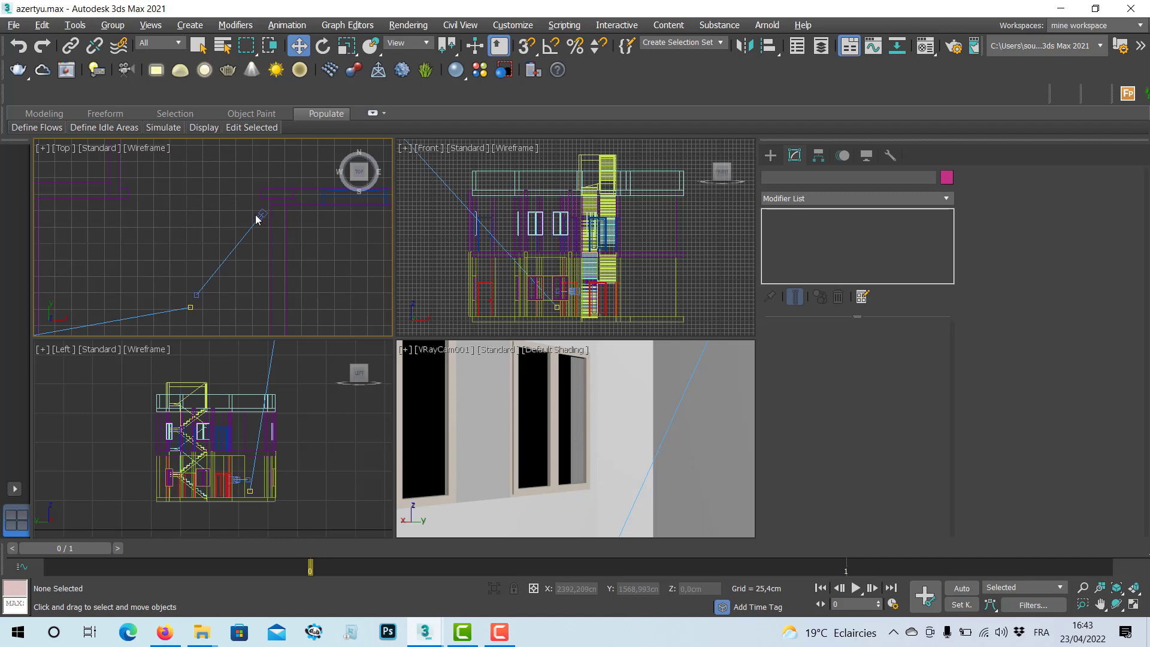
pyautogui.click(771, 157)
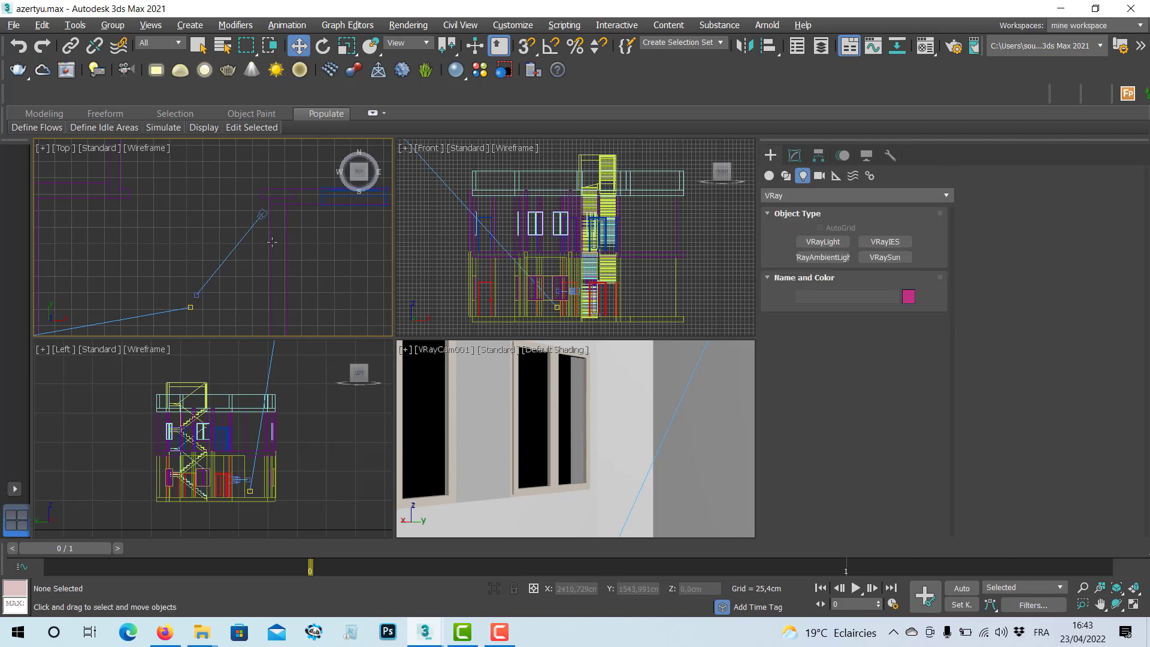
pyautogui.moveTo(272, 242)
pyautogui.mouseDown(button='middle')
pyautogui.moveTo(264, 262)
pyautogui.moveTo(246, 223)
pyautogui.moveTo(270, 241)
pyautogui.mouseUp(button='middle')
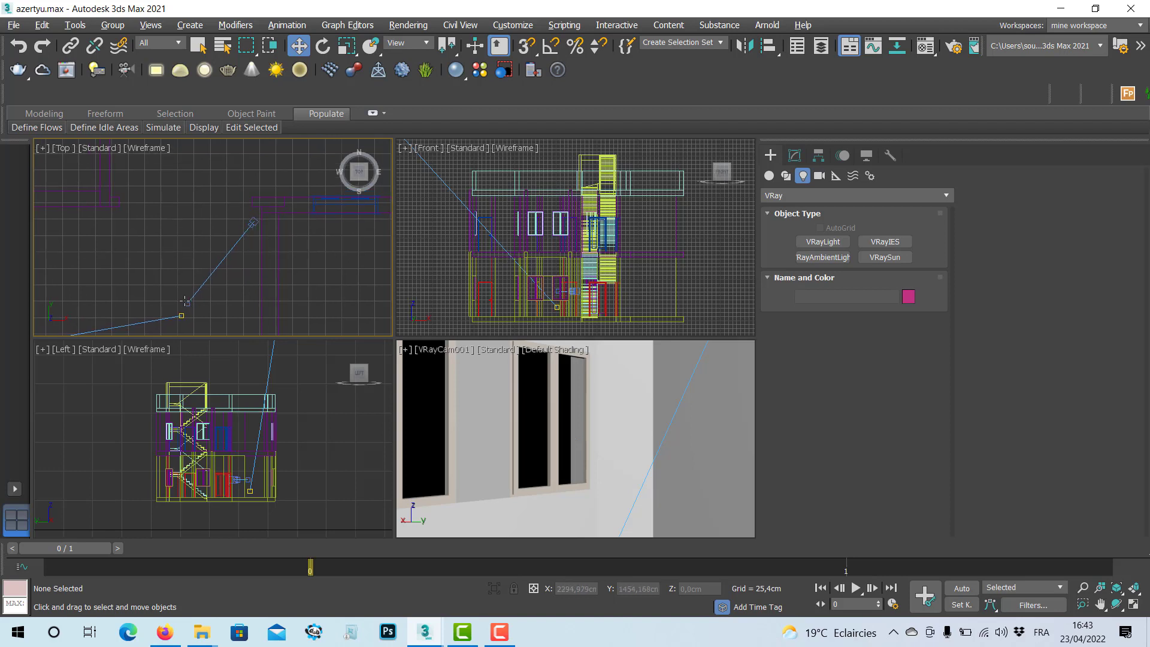
pyautogui.click(188, 304)
pyautogui.click(250, 231)
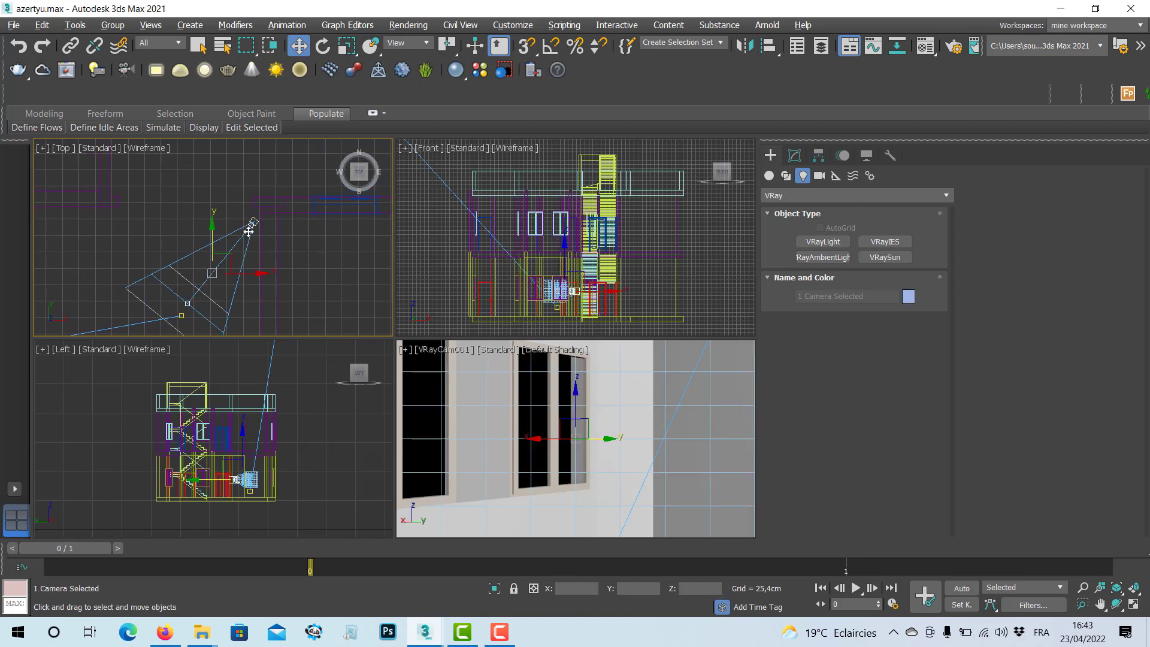
pyautogui.click(795, 157)
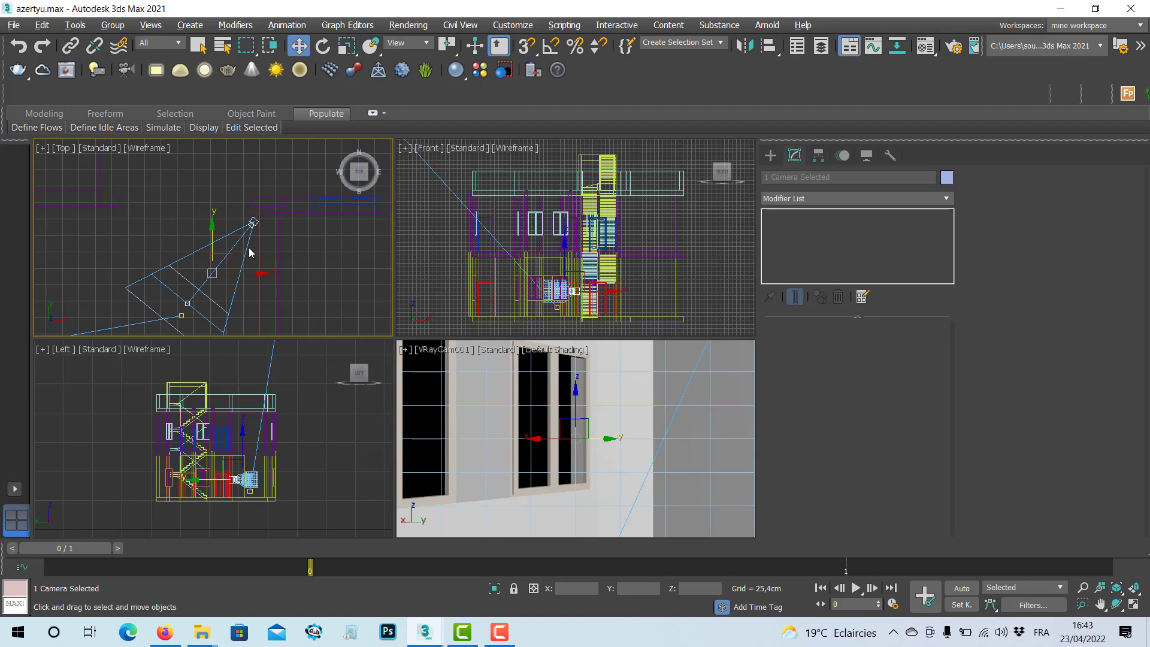
pyautogui.click(252, 222)
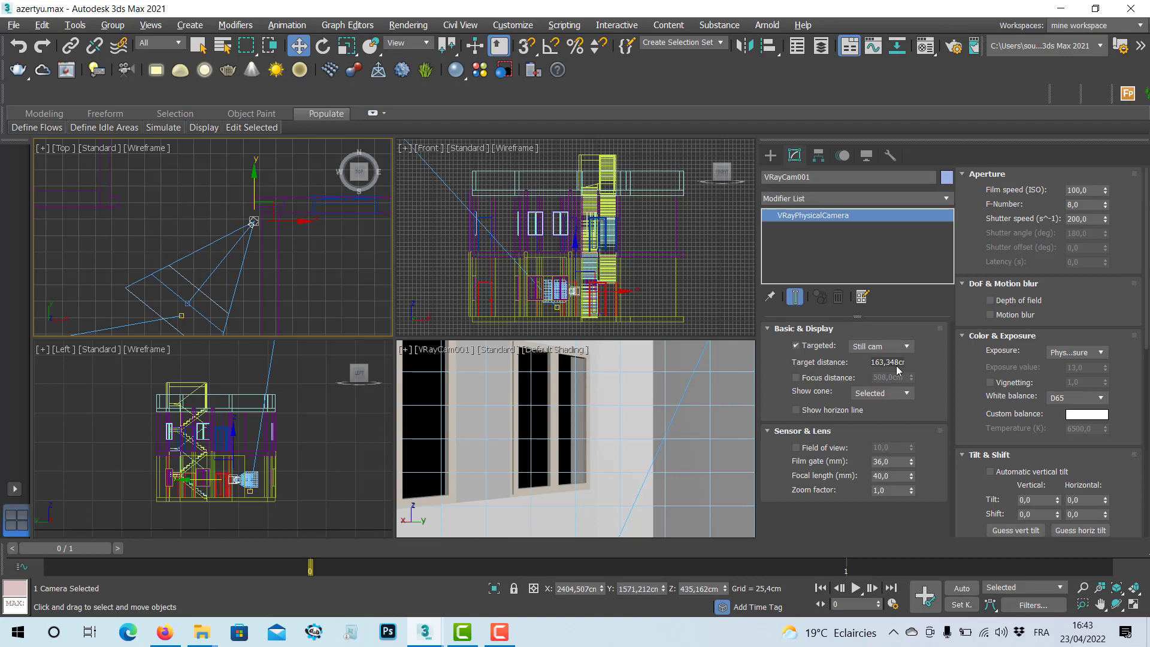
pyautogui.moveTo(912, 462); pyautogui.dragTo(892, 402)
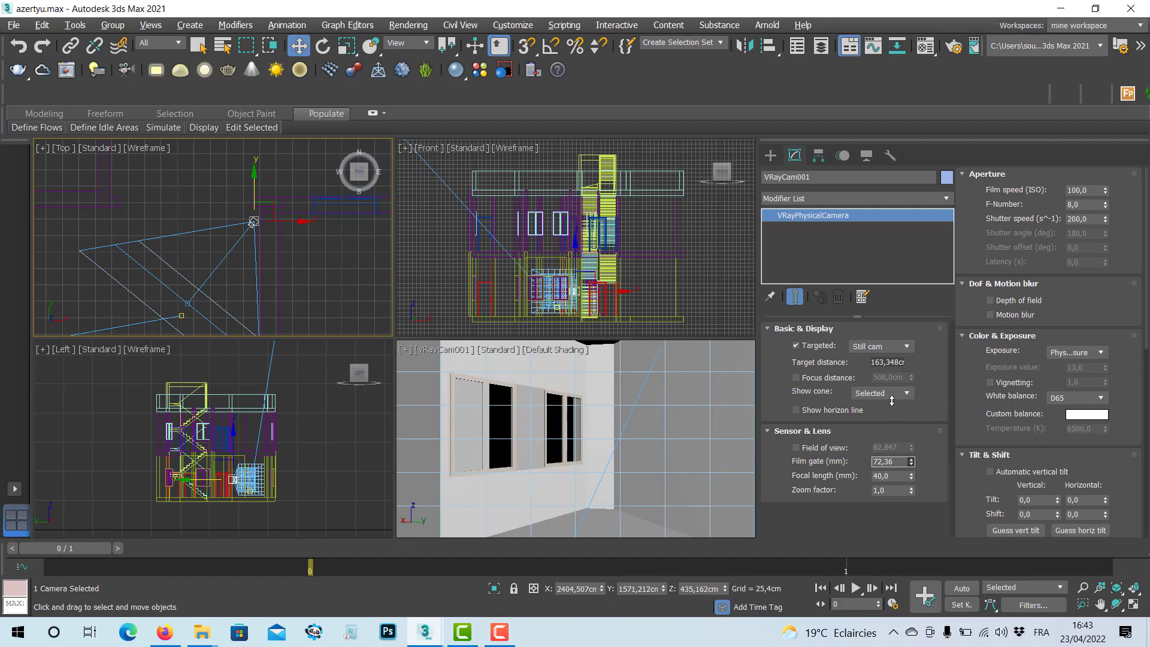
pyautogui.middleClick(504, 445)
pyautogui.hotkey('alt', 'w')
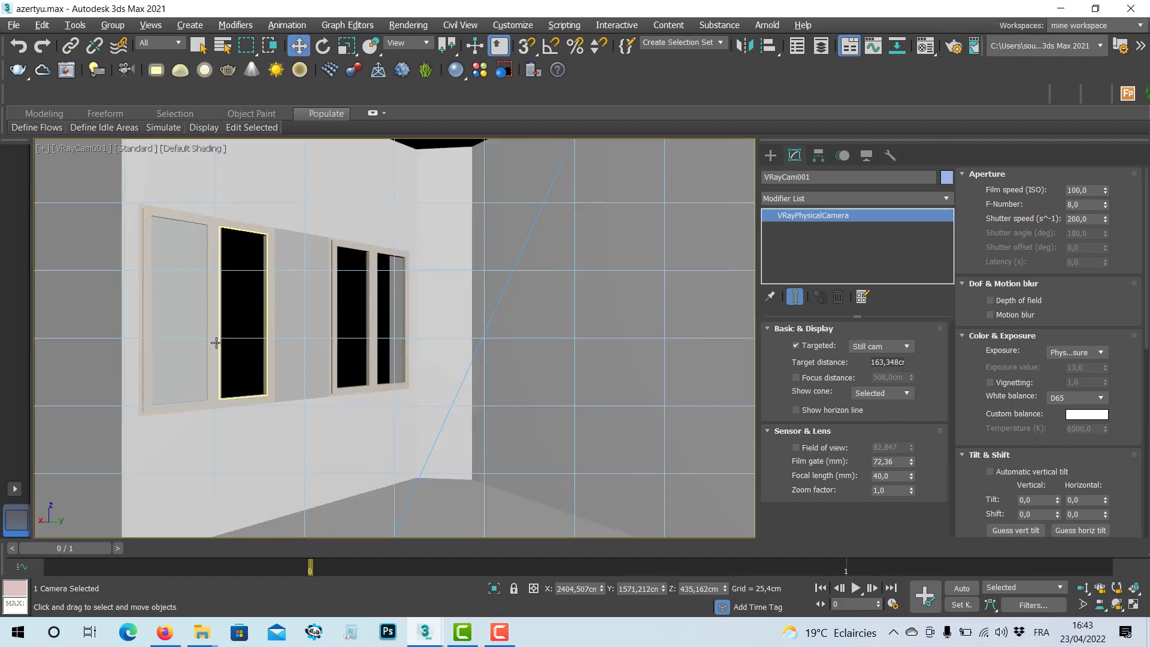
# Assign the Silver Chloride Optical Crystal material to the remaining opaque window pane in the camera view and close the Material Editor
pyautogui.click(172, 352)
pyautogui.press('g')
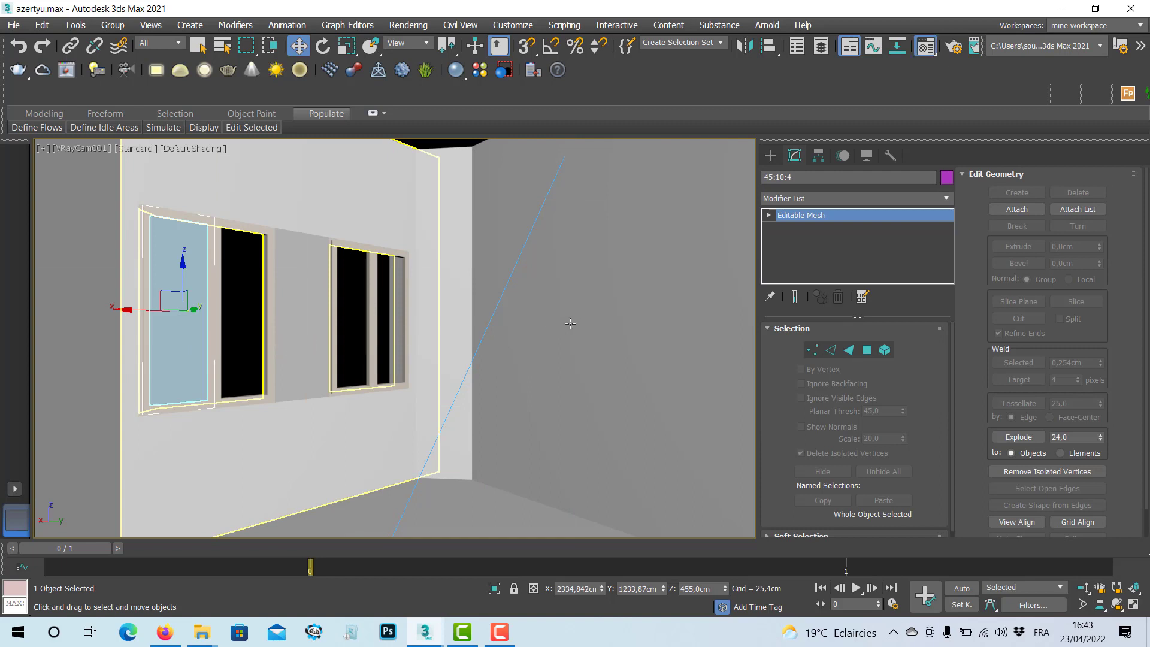
pyautogui.press('m')
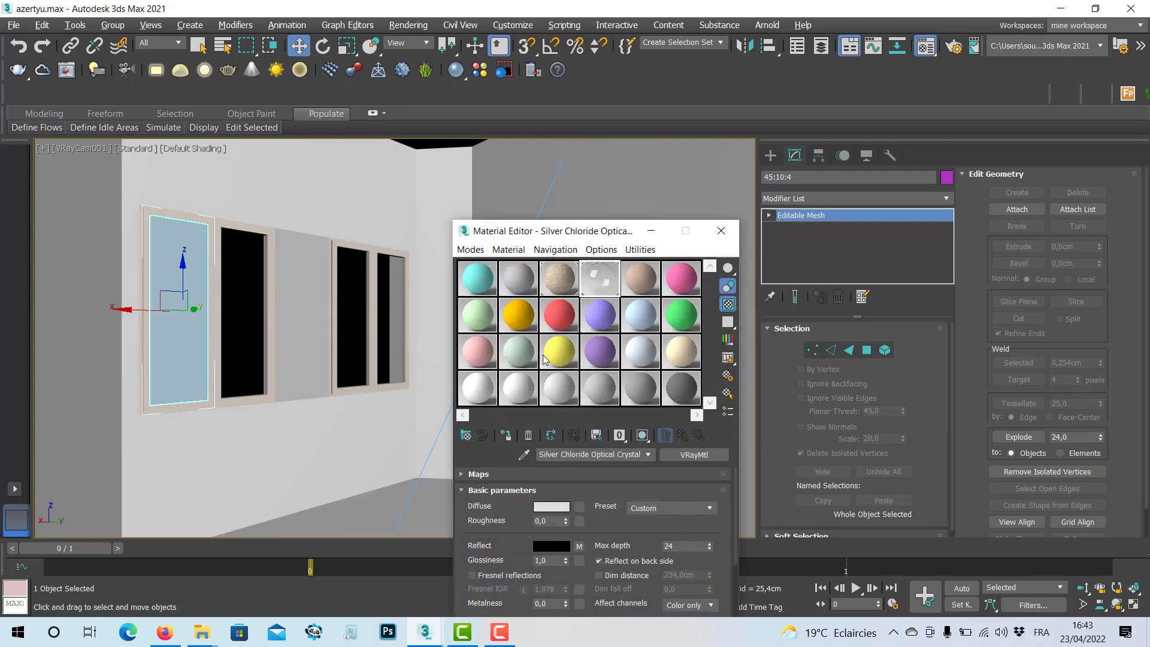
pyautogui.click(508, 438)
pyautogui.click(721, 231)
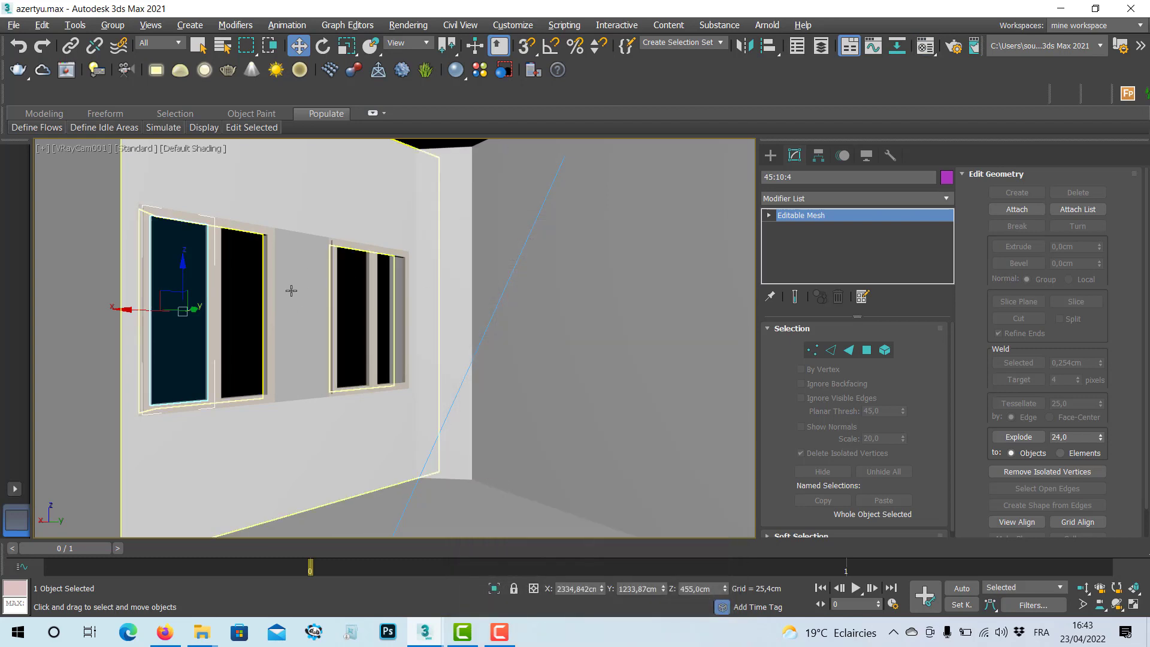
# Run a test render of the VRayCam001 view, then close the frame buffer and stop the render
pyautogui.click(297, 321)
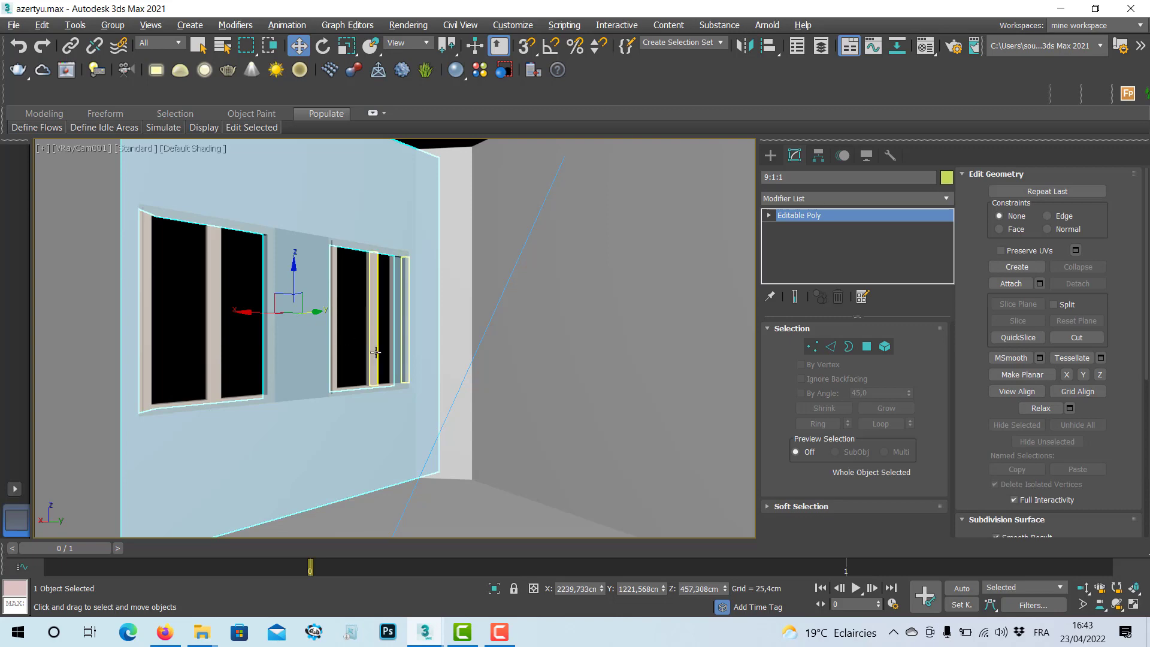
pyautogui.hotkey('shift', 'q')
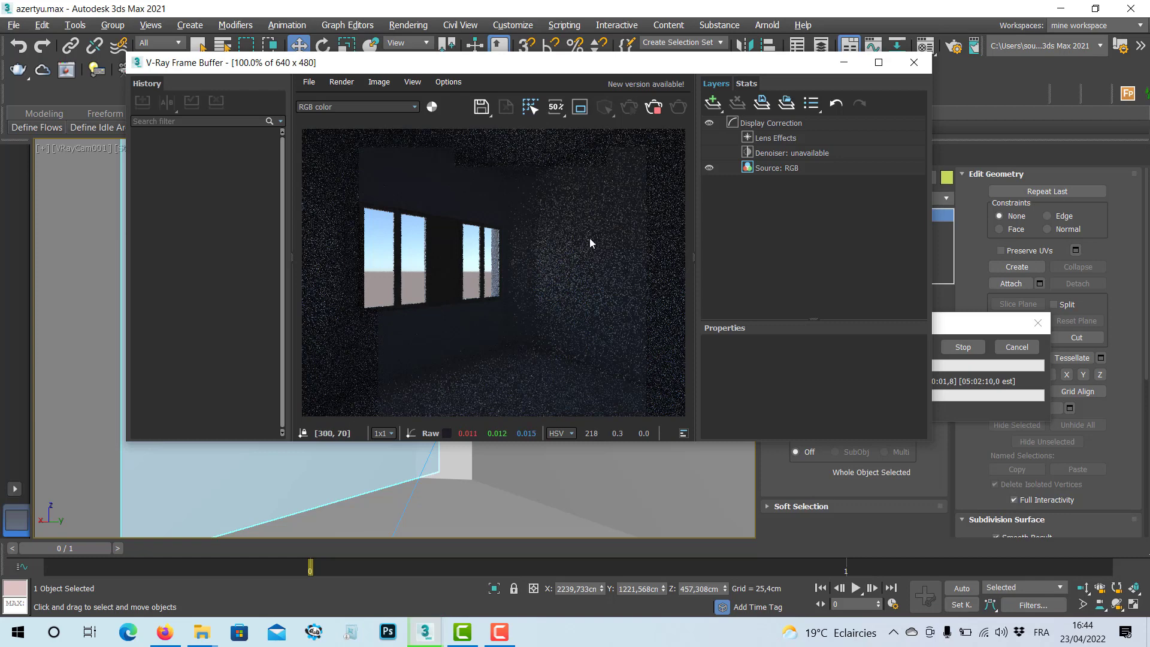
pyautogui.click(914, 62)
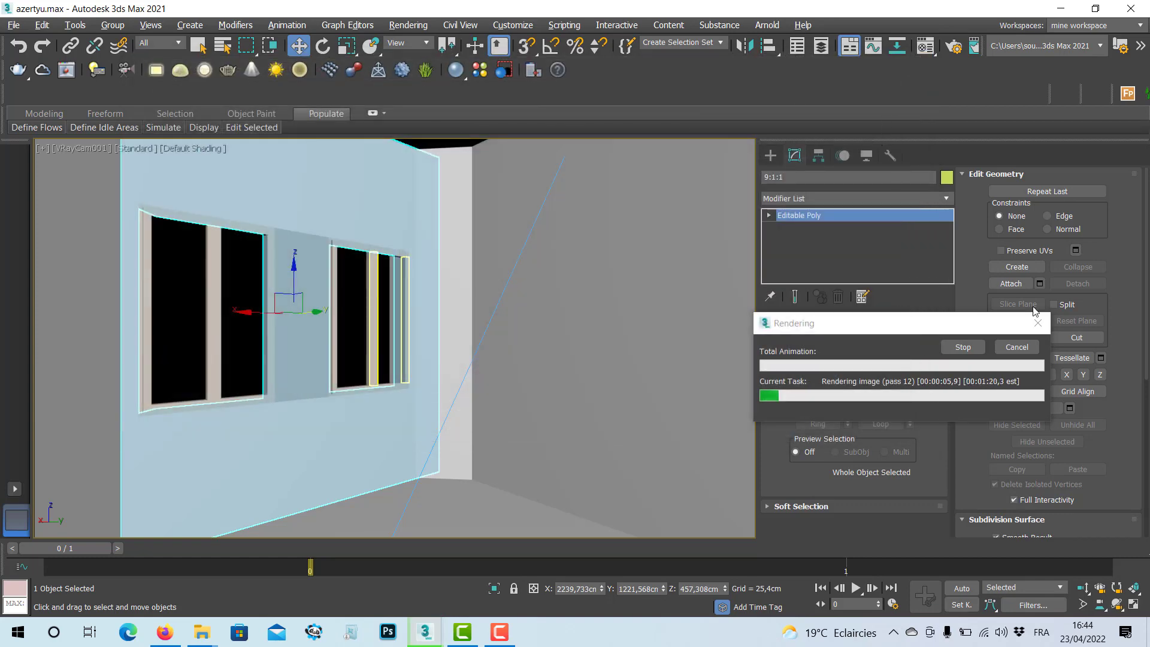
pyautogui.click(963, 347)
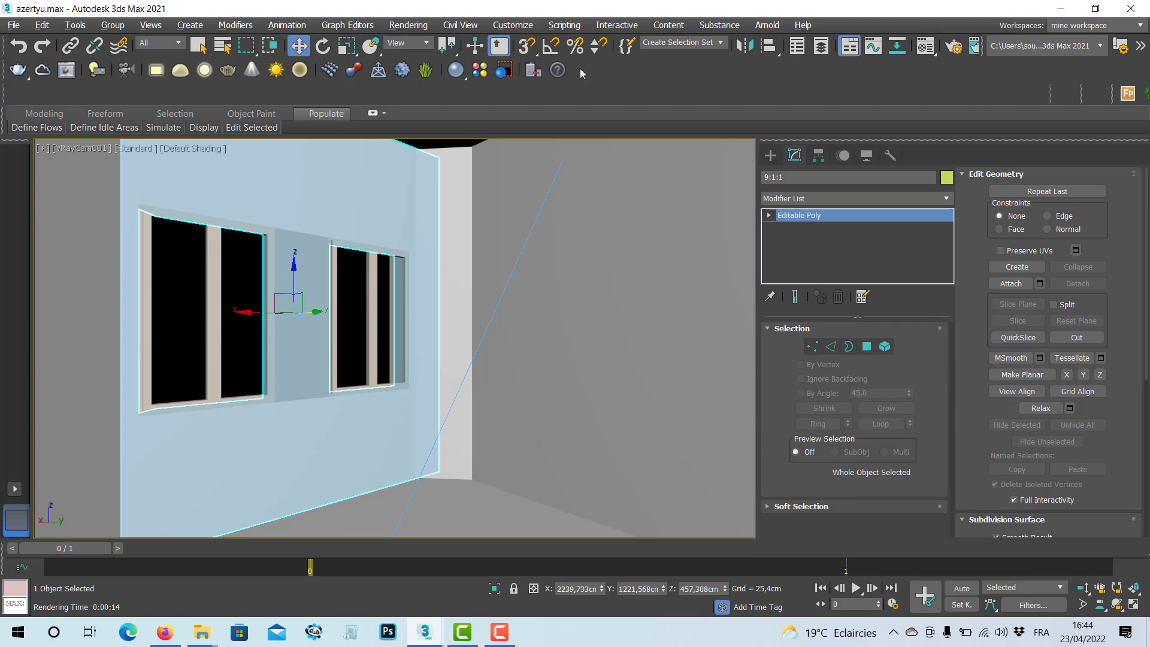
# Apply the ArchViz interior preset in the V-Ray Quick Settings and close the dialog
pyautogui.click(1068, 92)
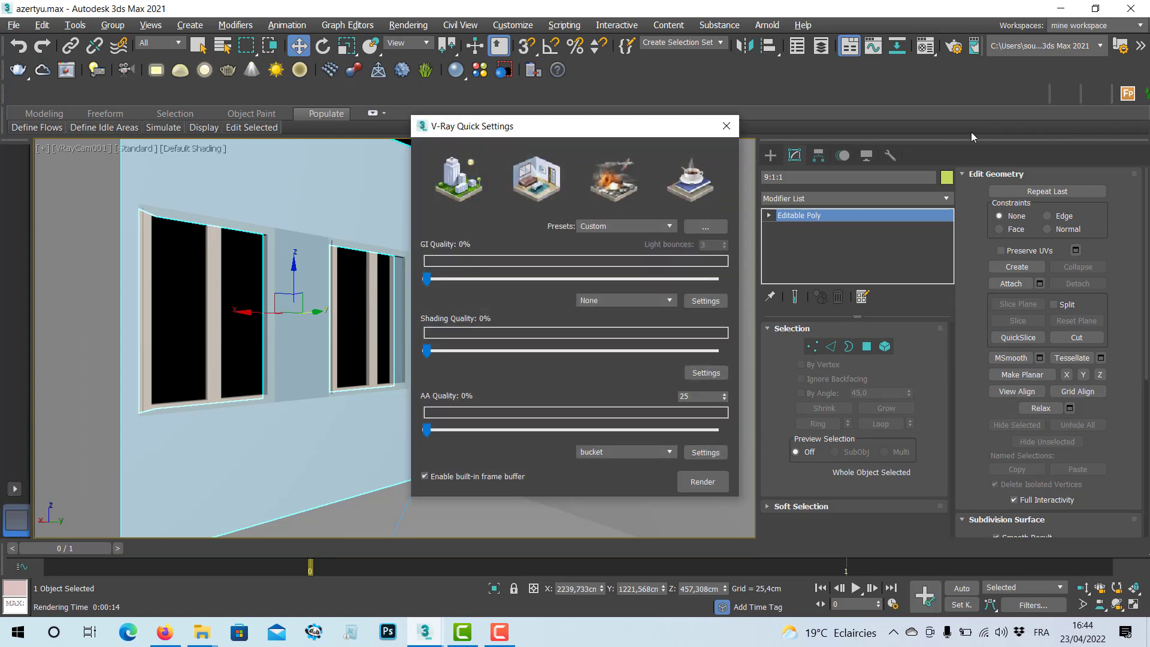
pyautogui.click(537, 197)
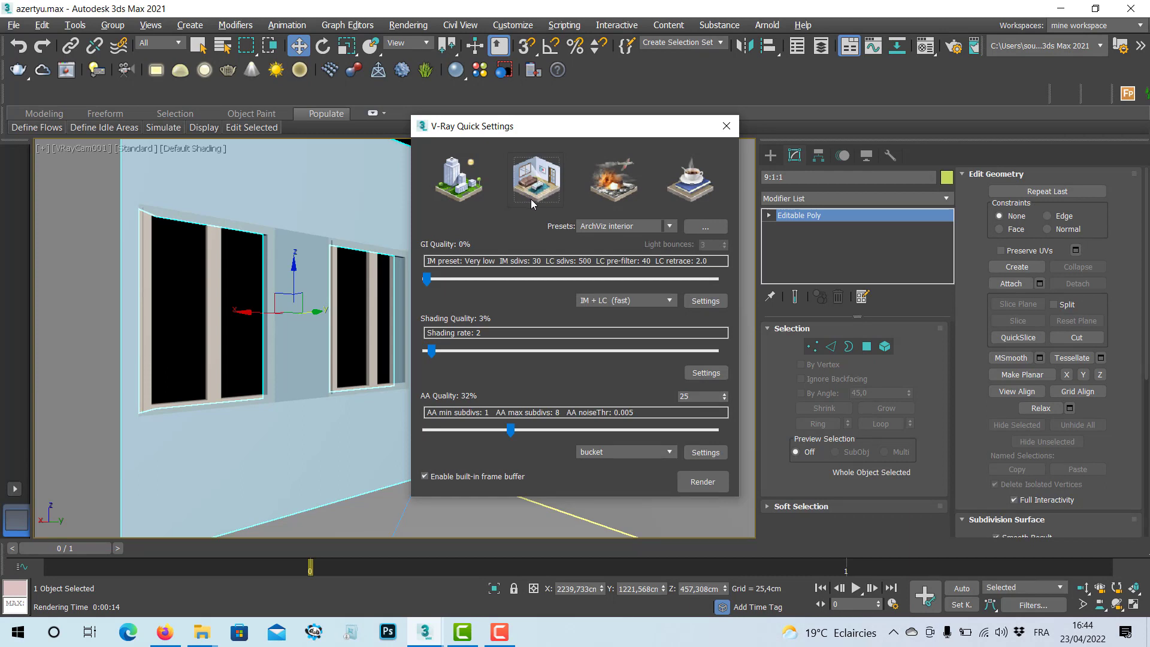
pyautogui.click(727, 126)
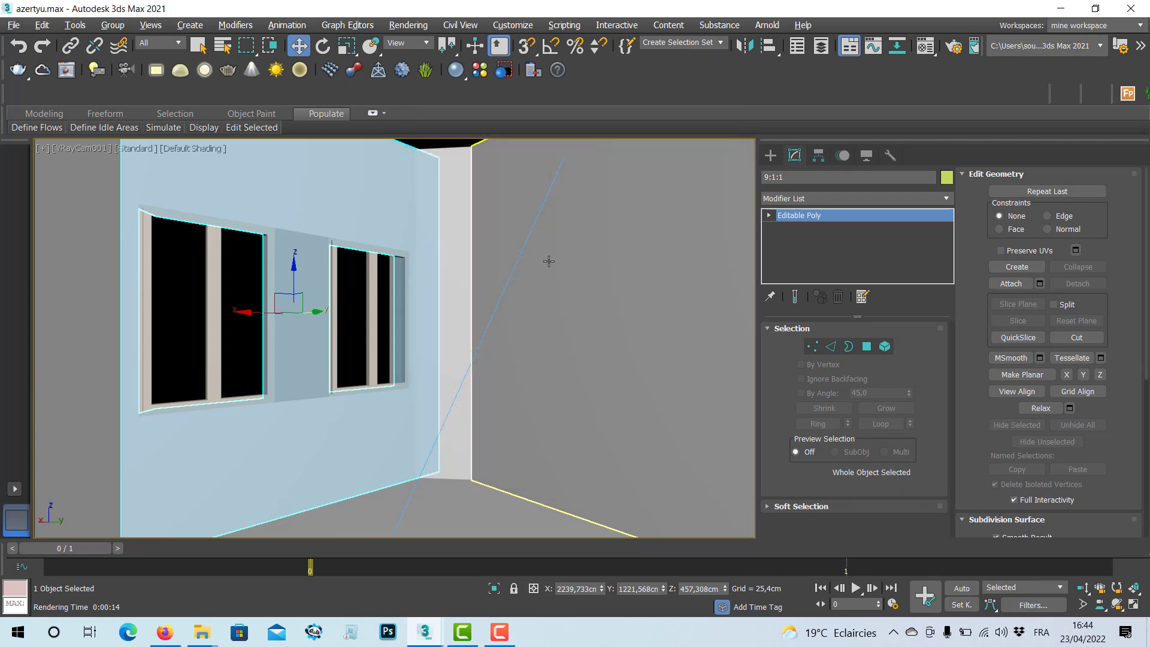
# Run a test render of the VRayCam001 view, then close the V-Ray messages window and the frame buffer
pyautogui.hotkey('shift', 'q')
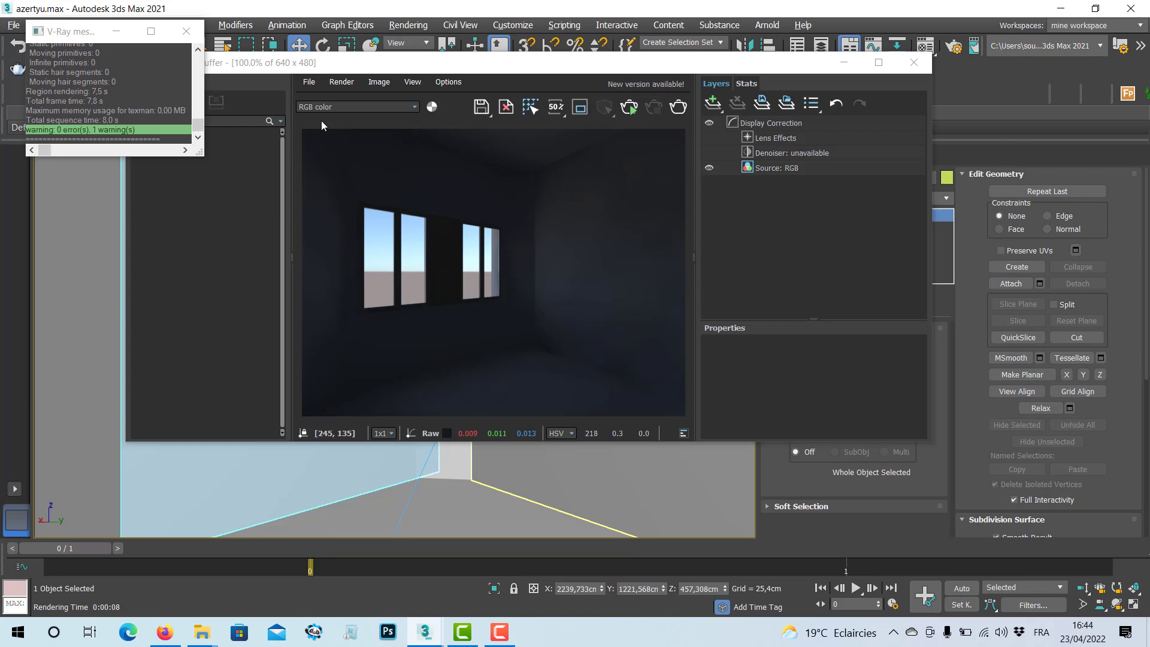
pyautogui.click(186, 31)
pyautogui.click(914, 62)
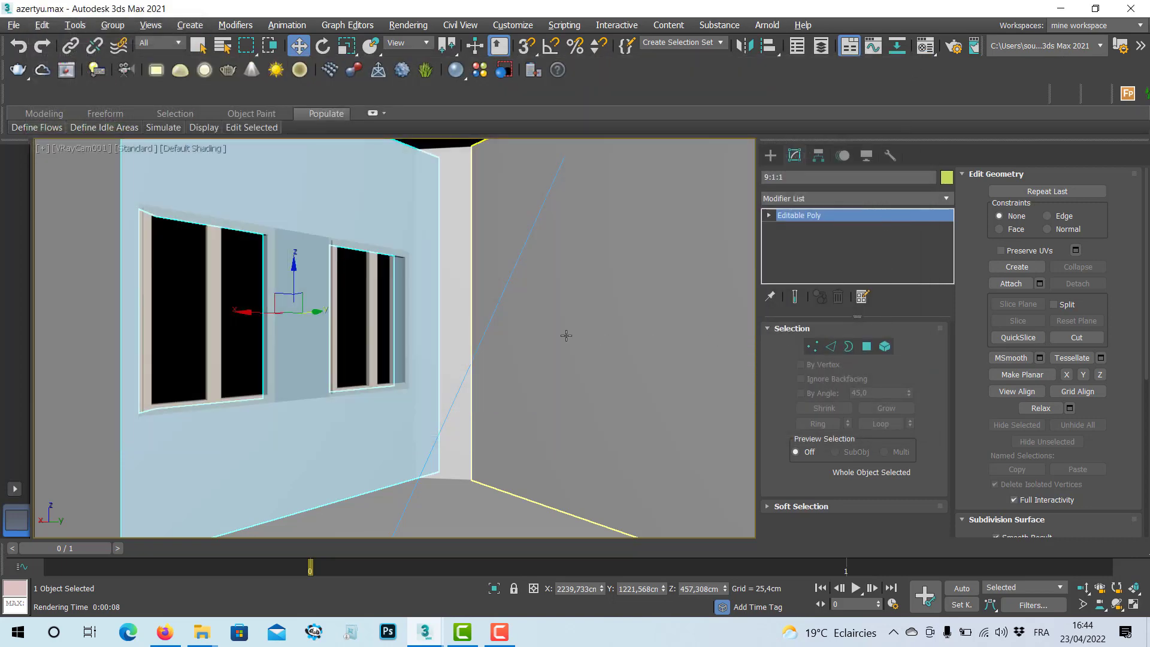
# Show the four-viewport layout, select VRayCam001 in the top view and set its F-Number to 4
pyautogui.press('h')
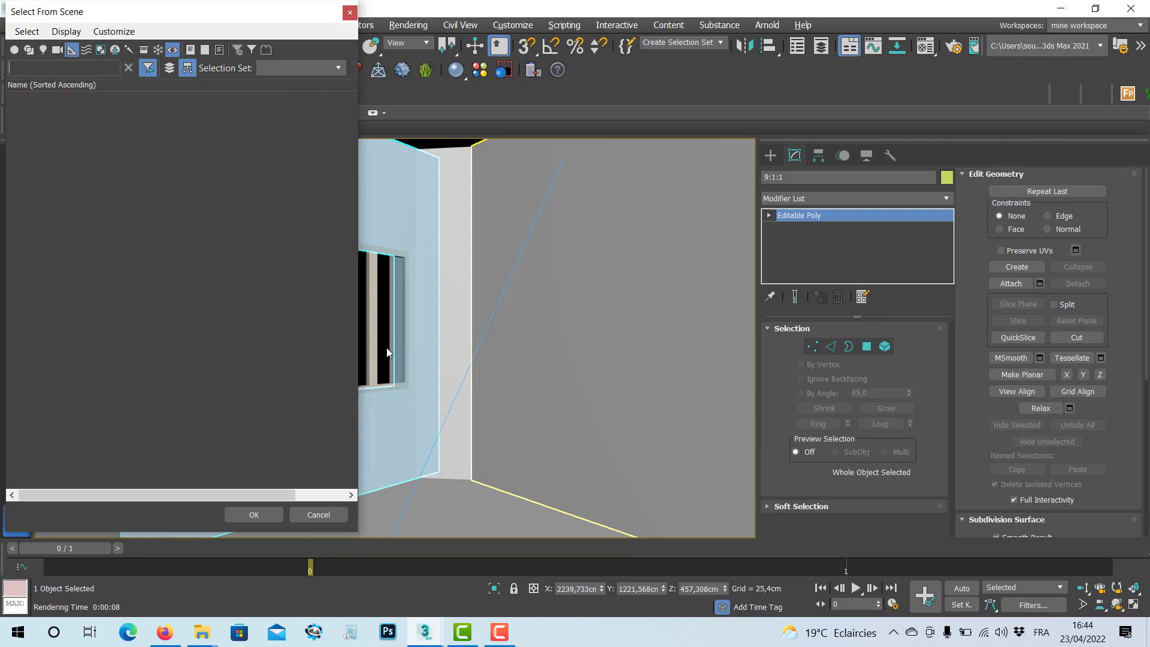
pyautogui.click(349, 13)
pyautogui.hotkey('alt', 'w')
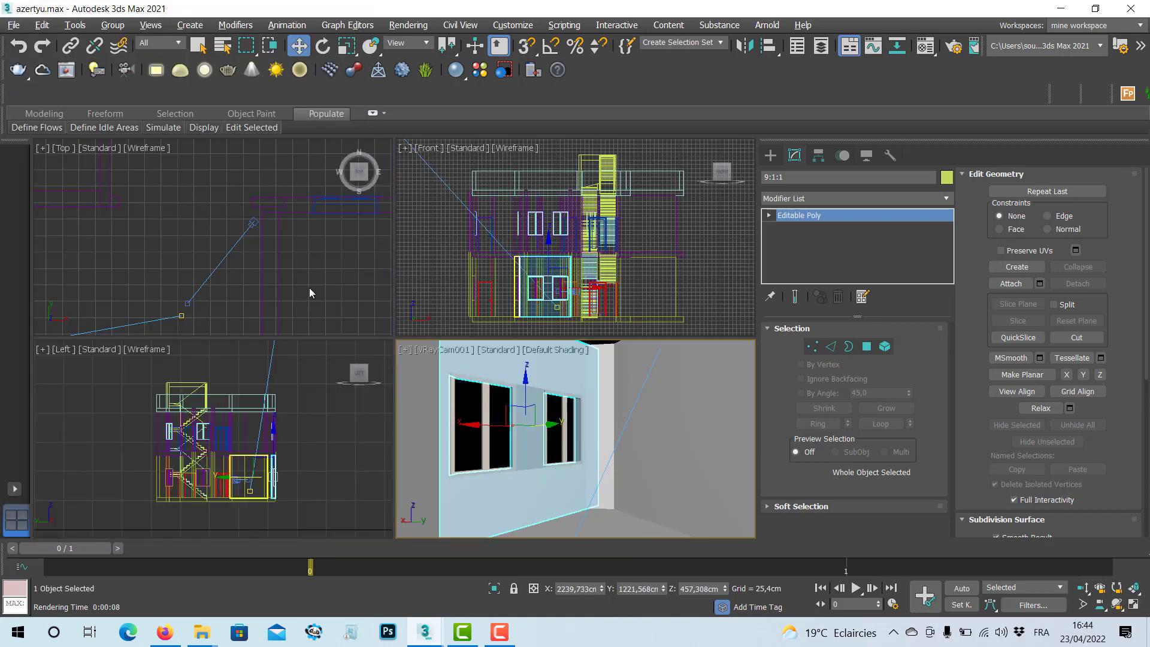
pyautogui.rightClick(239, 250)
pyautogui.click(246, 227)
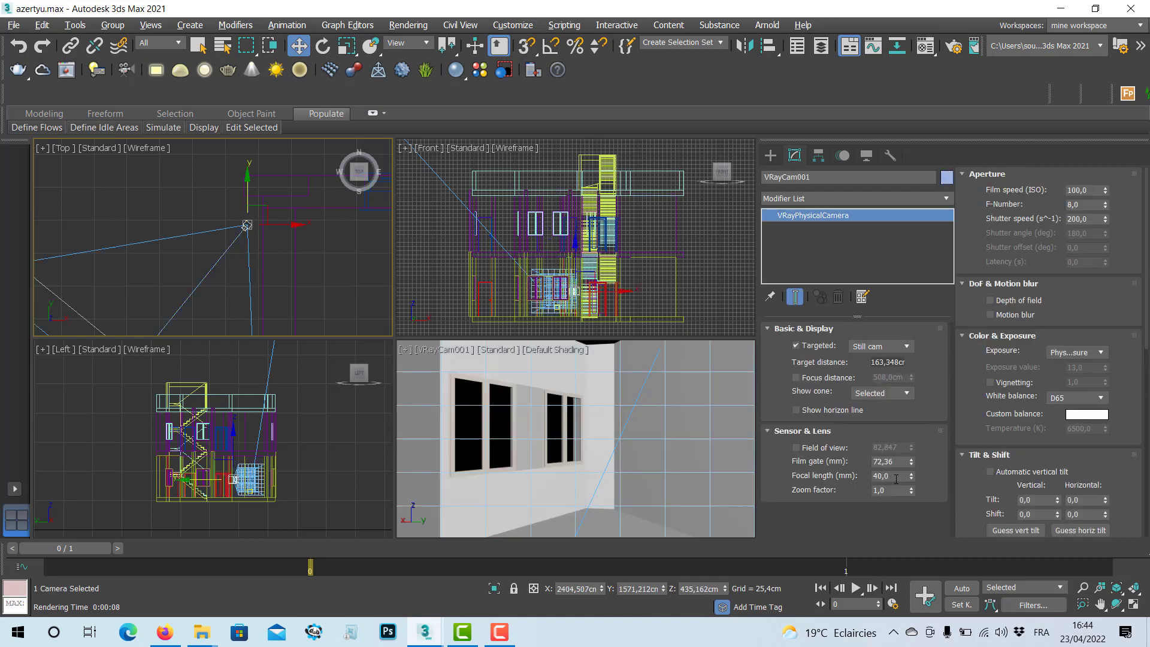
pyautogui.doubleClick(1085, 204)
pyautogui.press('Return')
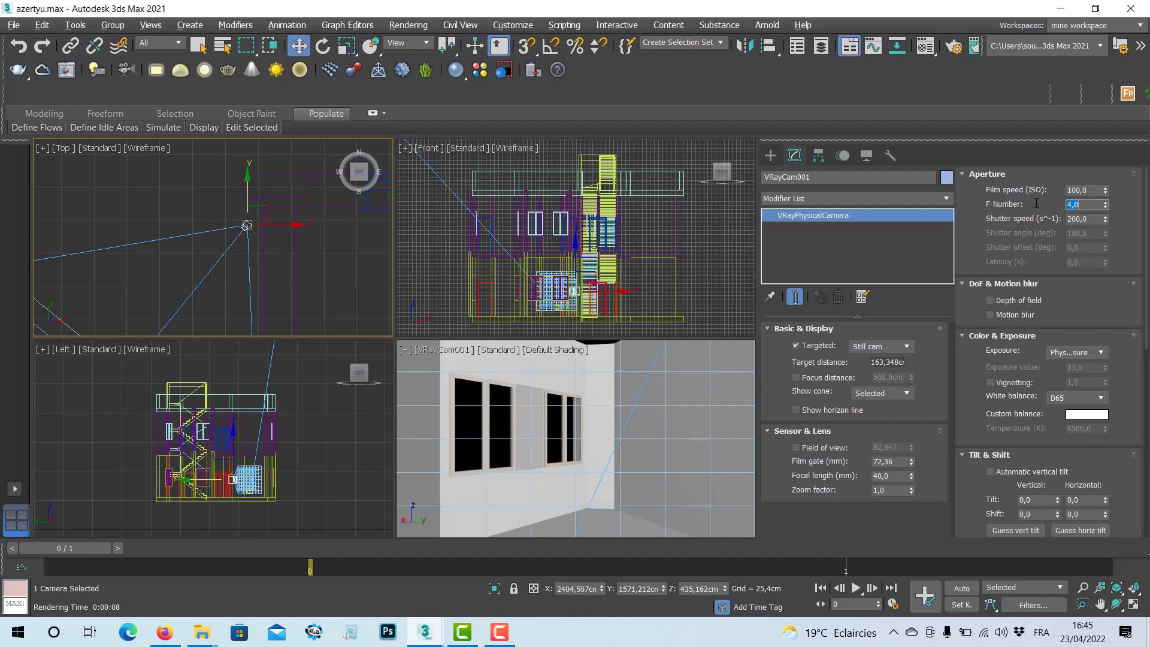
# Shift the VRayCam001 view slightly, render it to check the exposure and close the frame buffer
pyautogui.moveTo(605, 378); pyautogui.dragTo(593, 393, button='middle')
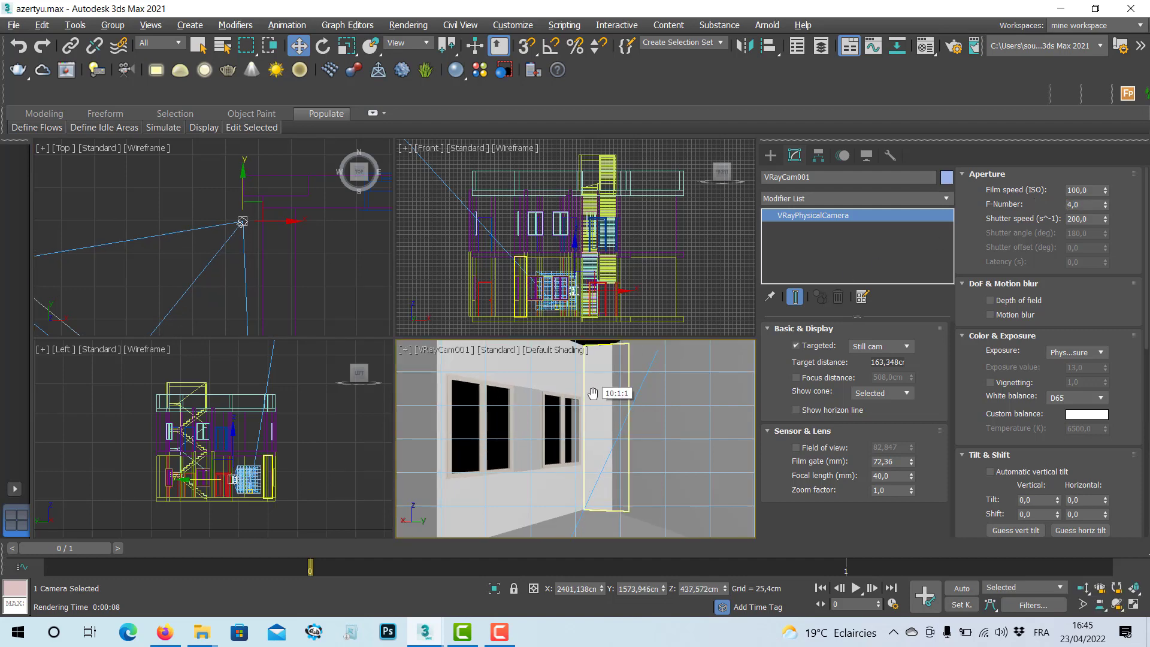
pyautogui.hotkey('shift', 'q')
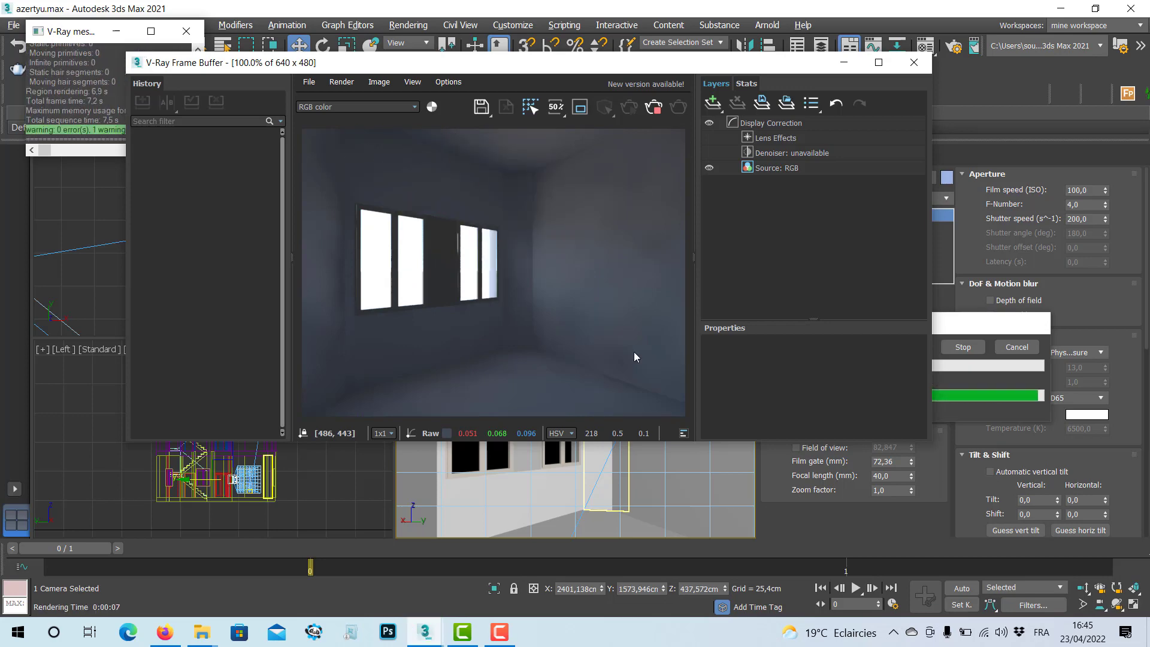
pyautogui.click(915, 62)
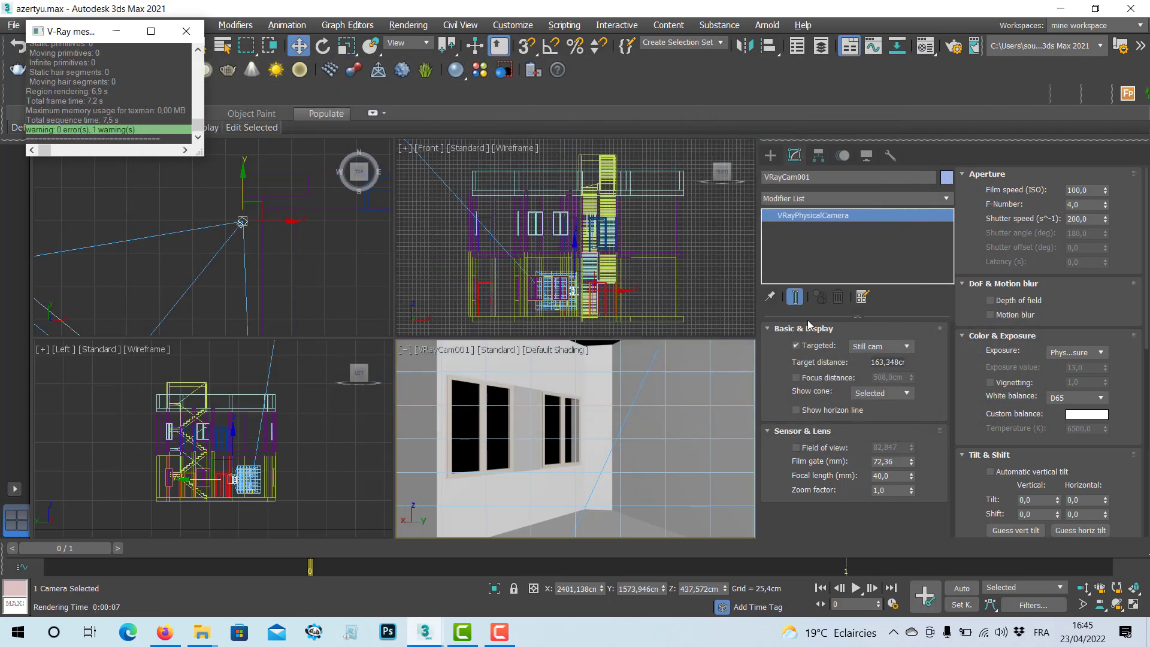
# Set VRayCam001's F-Number to 2, render the camera view again and close the frame buffer
pyautogui.click(1088, 206)
pyautogui.press('Return')
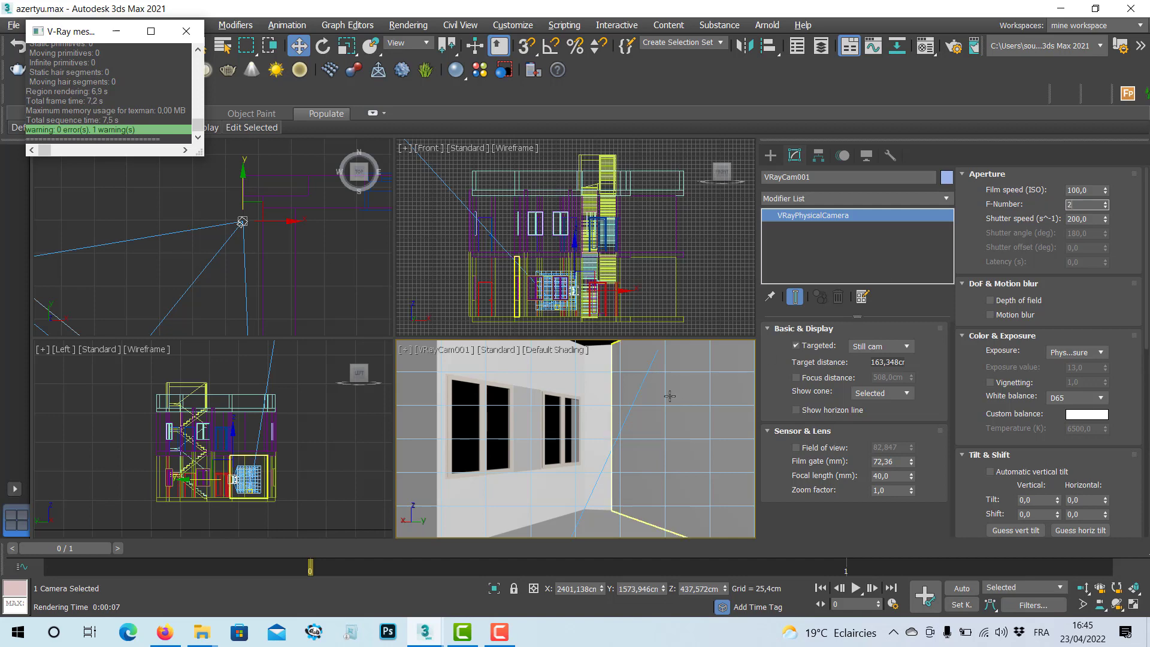
pyautogui.hotkey('shift', 'q')
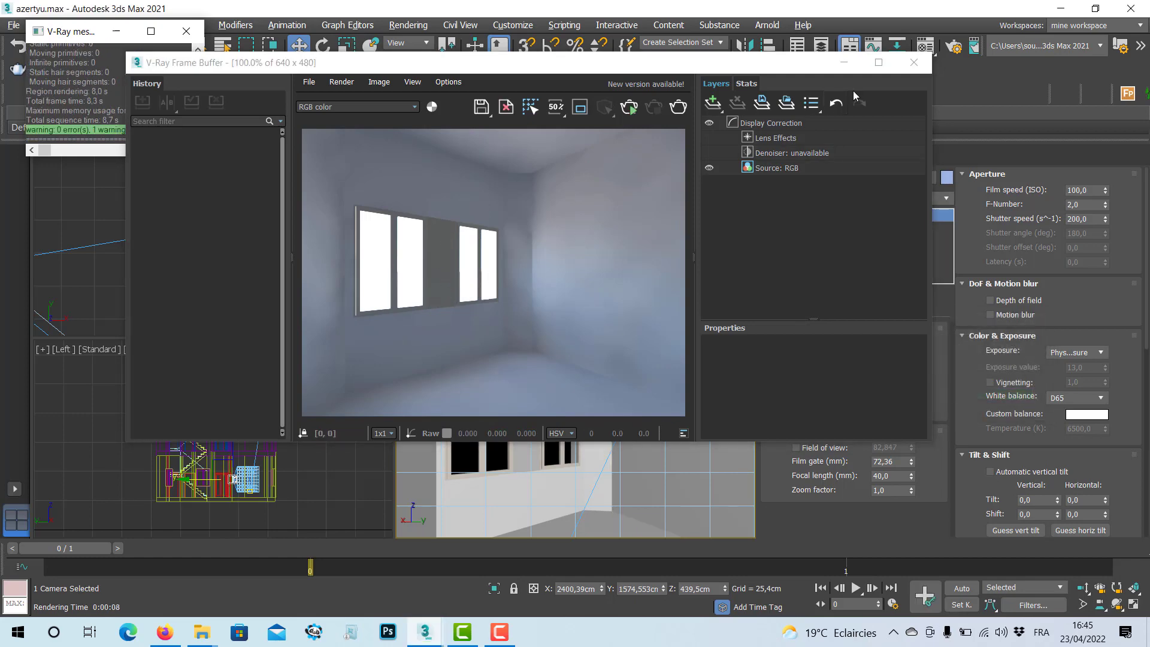
pyautogui.click(914, 62)
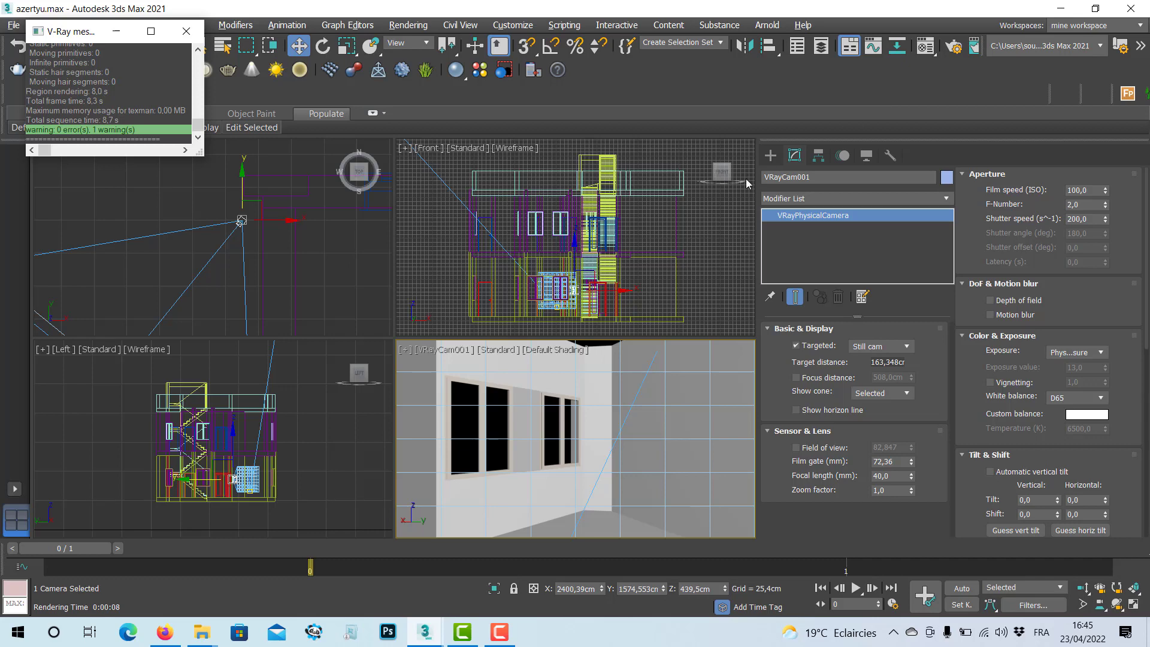
# Select the window wall in the camera view and, at polygon level, pick its panel between the two windows
pyautogui.click(530, 429)
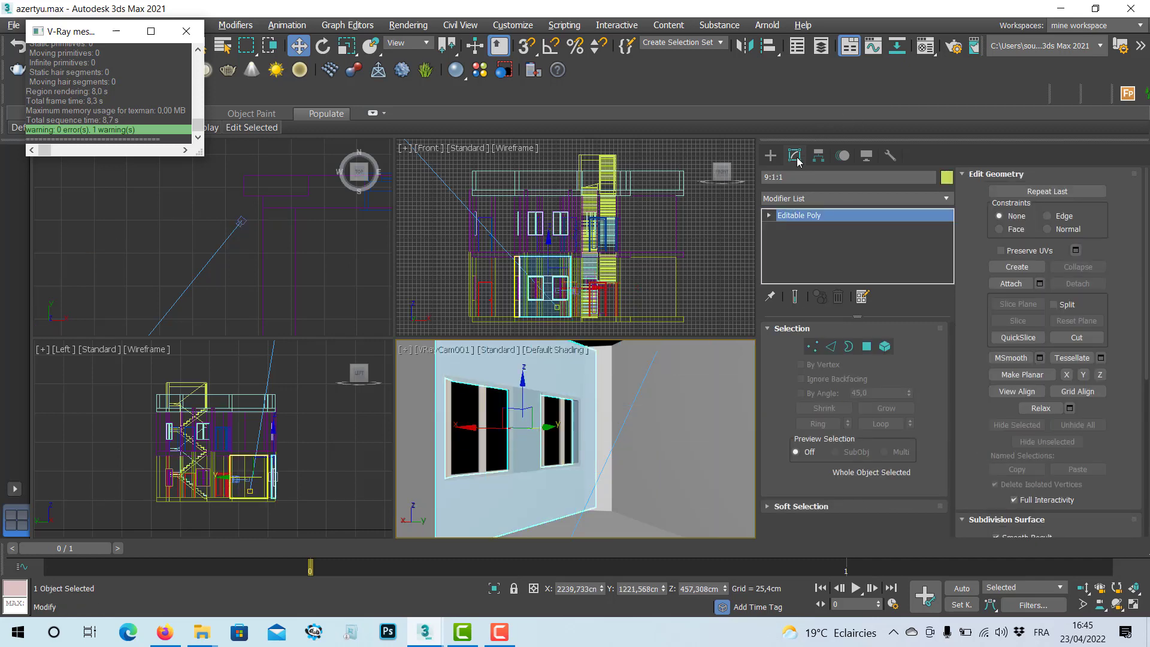
pyautogui.click(867, 346)
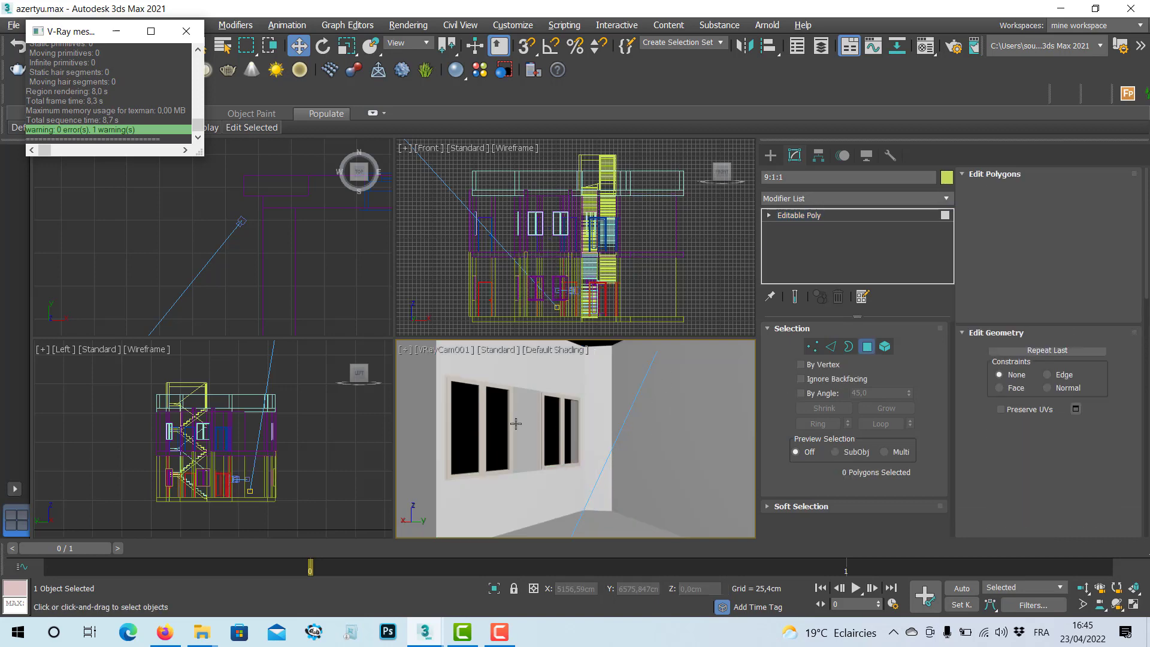
pyautogui.click(528, 429)
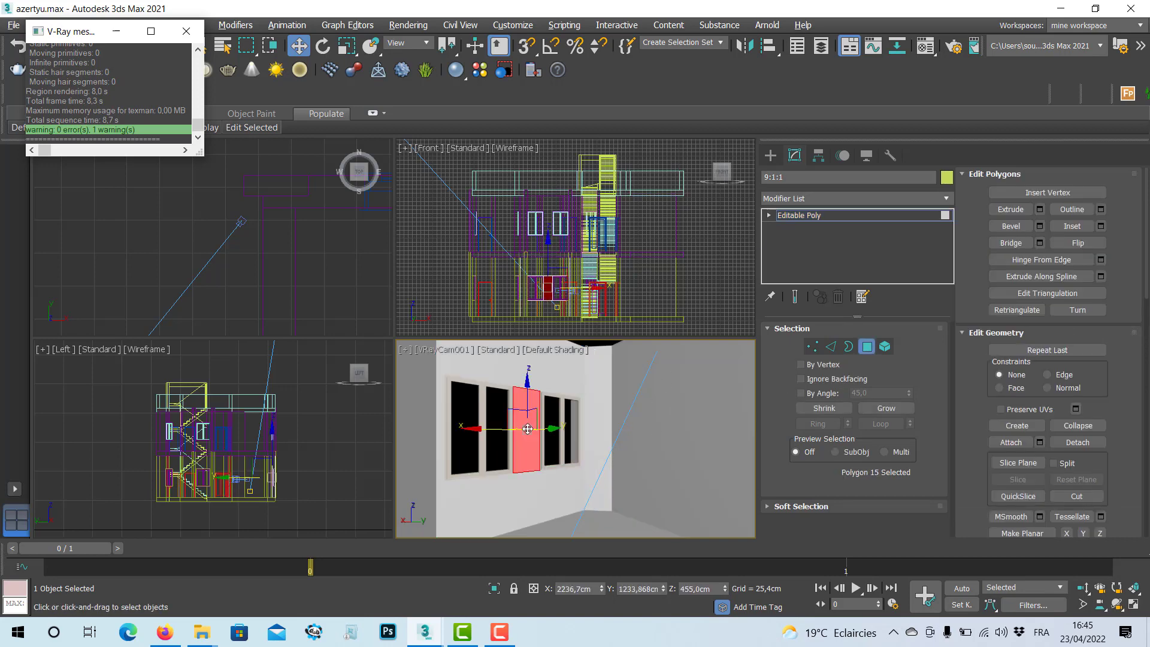
# Check Material #3 and its bump map in the Material Editor, then close the editor
pyautogui.hotkey('shift', 'q')
pyautogui.press('m')
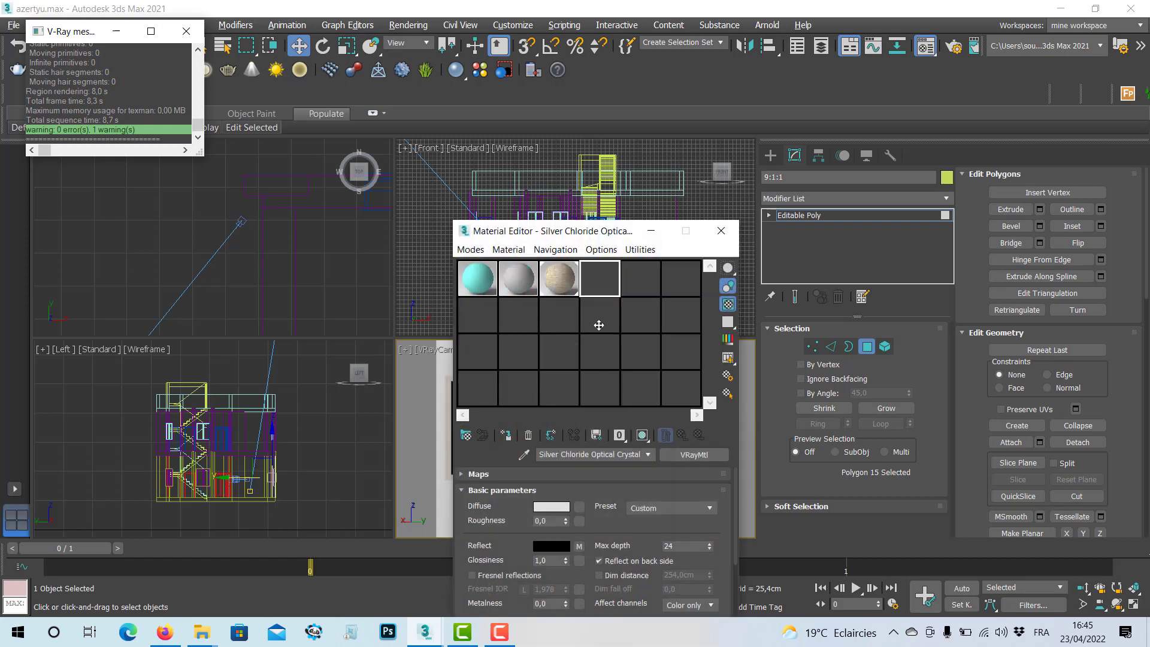
pyautogui.click(560, 287)
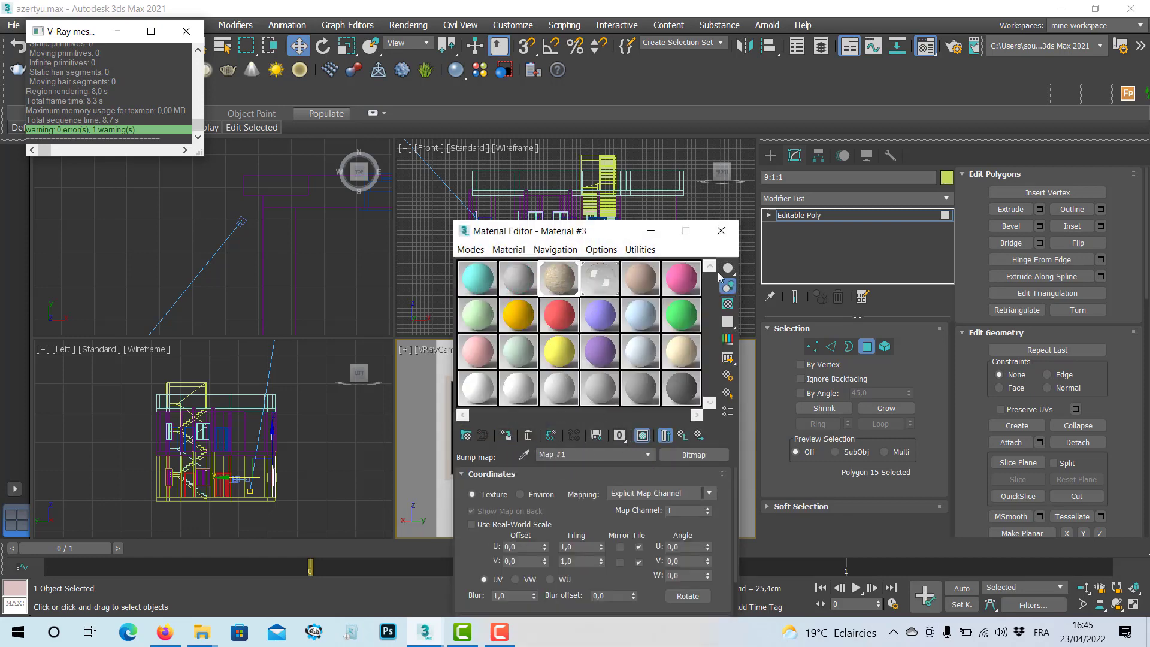
pyautogui.moveTo(601, 234); pyautogui.dragTo(784, 297)
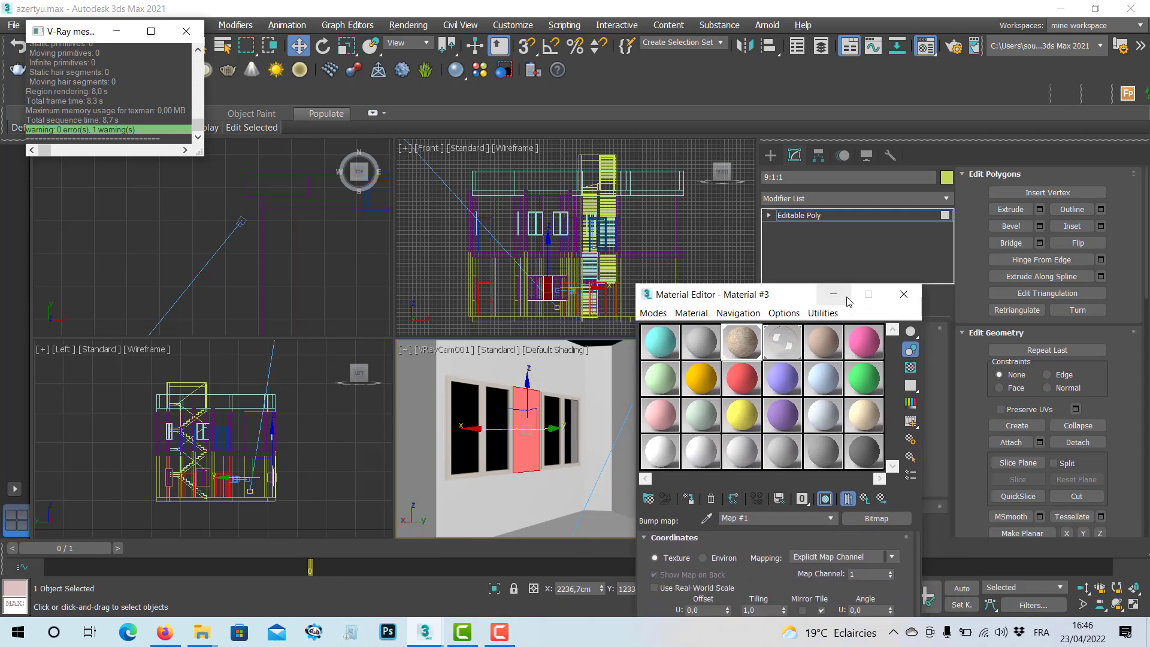
pyautogui.click(905, 293)
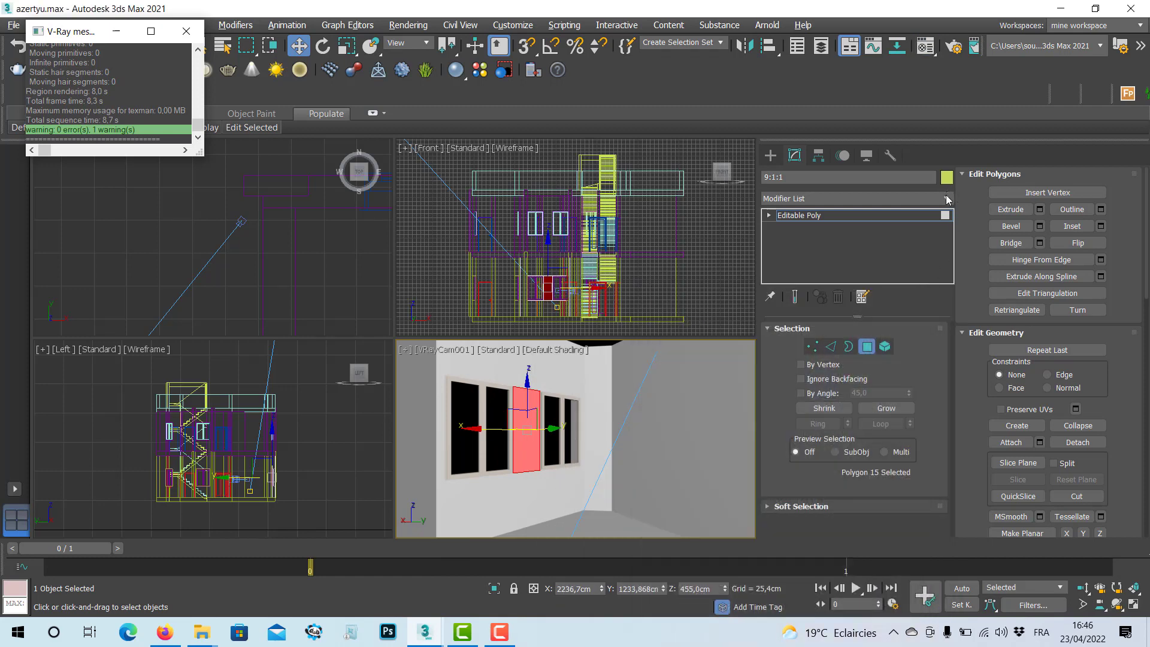
# Add a UVW Map modifier with Box mapping to the selected wall panel and start a test render of the camera view
pyautogui.click(941, 198)
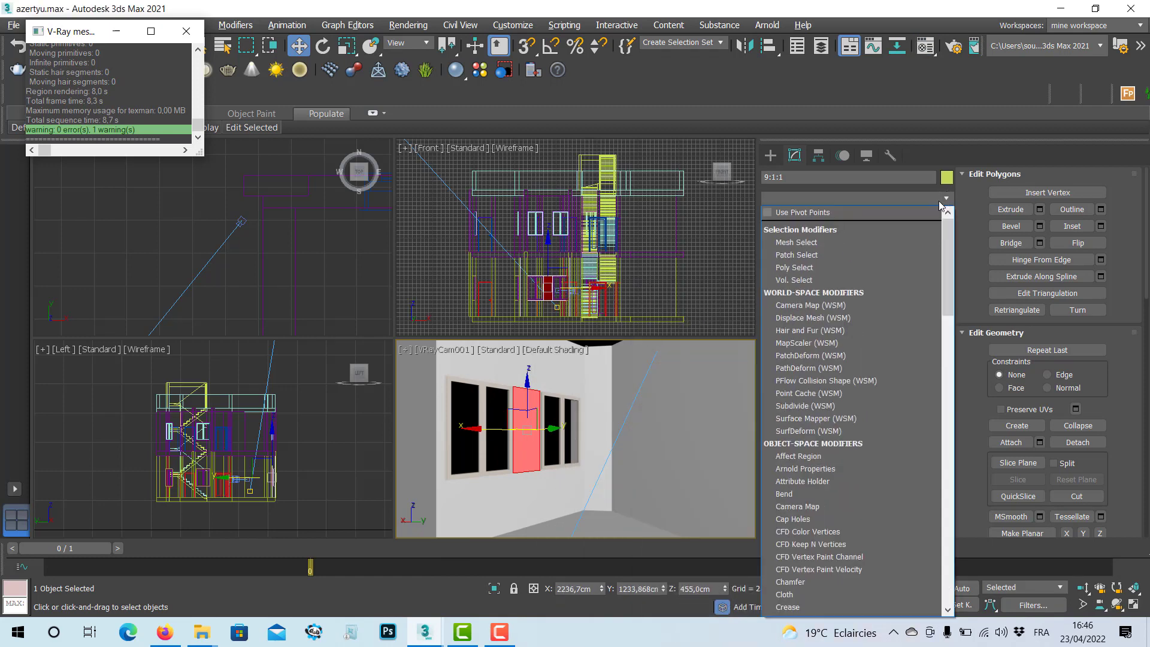
pyautogui.write('uv')
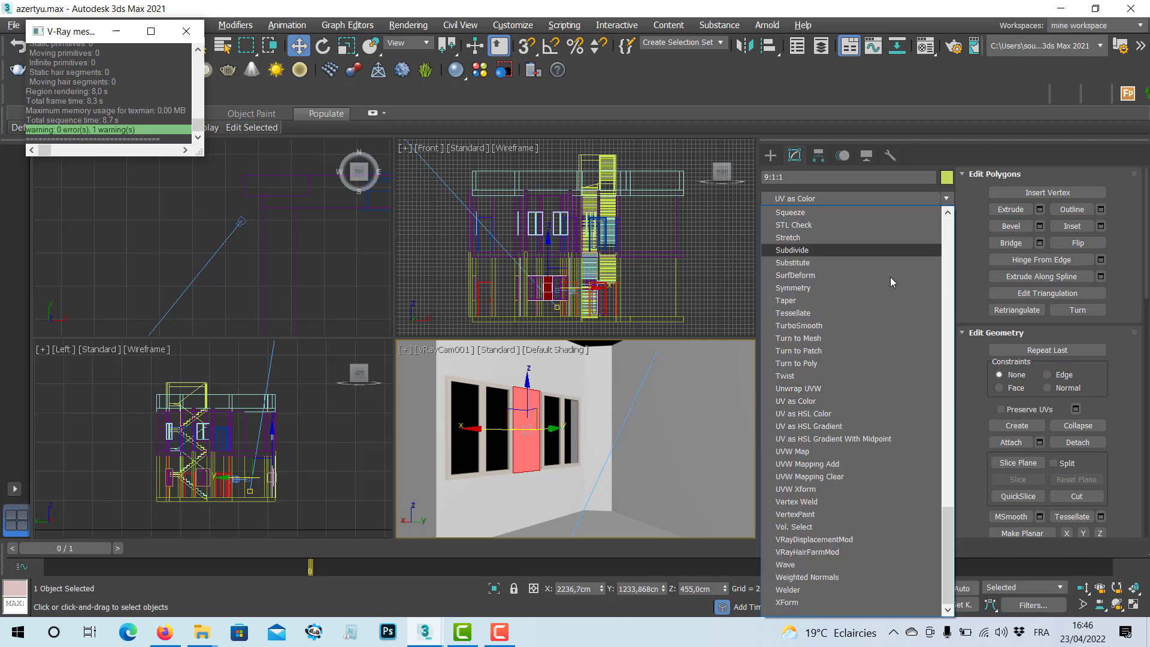
pyautogui.click(819, 455)
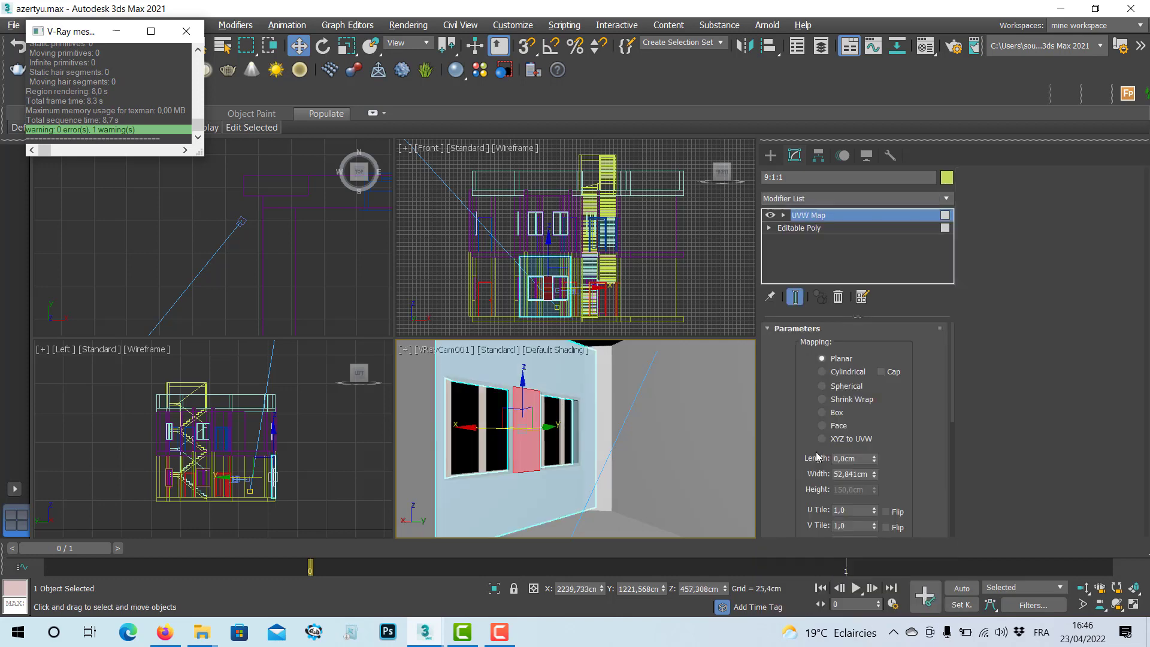
pyautogui.click(832, 412)
pyautogui.hotkey('shift', 'q')
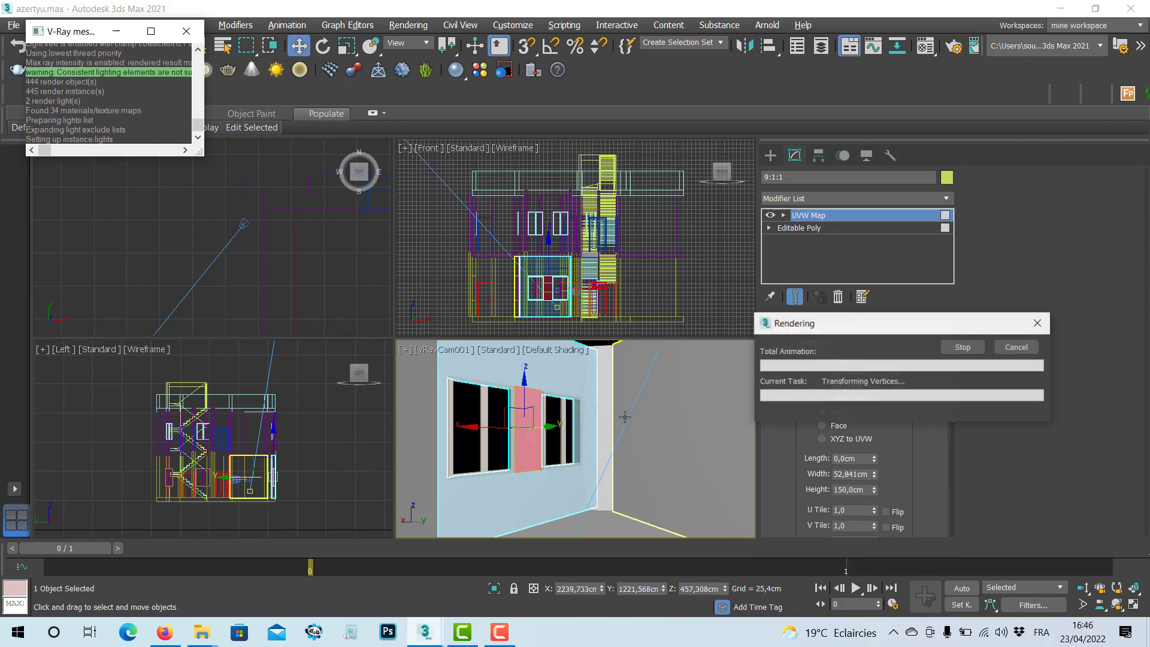